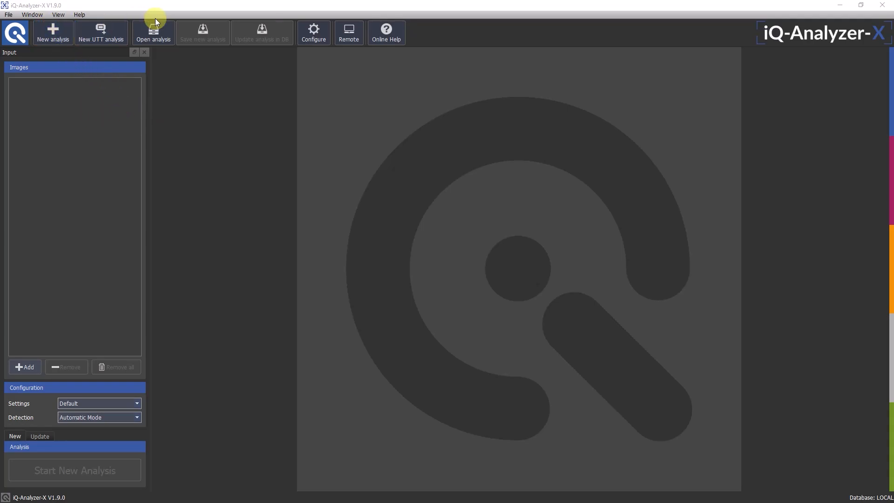
# Start a new analysis and load the bright_d55_2000lx, low_wwled_10lx and mid_nwled_250lx reaGT images from the TE42 folder
pyautogui.click(52, 39)
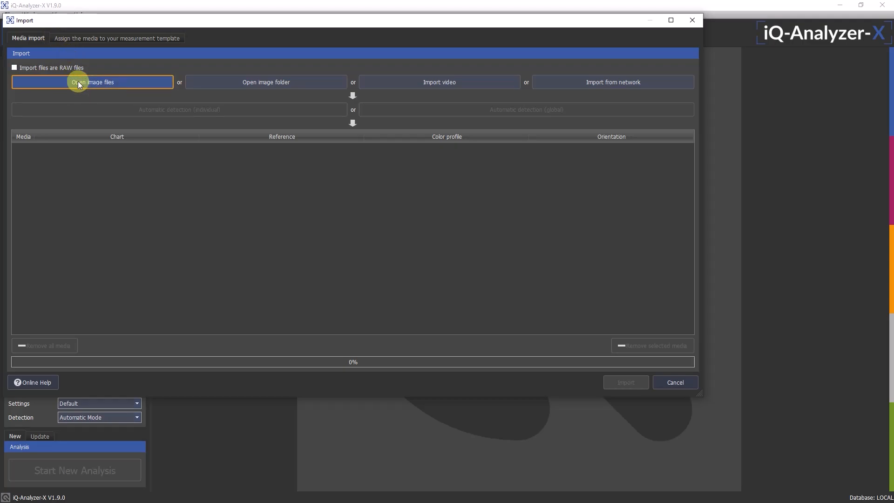
pyautogui.click(76, 82)
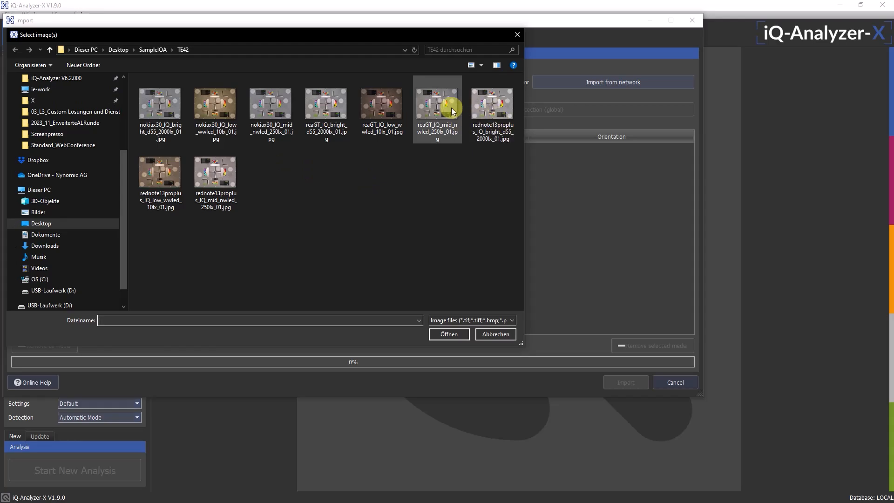
pyautogui.click(394, 103)
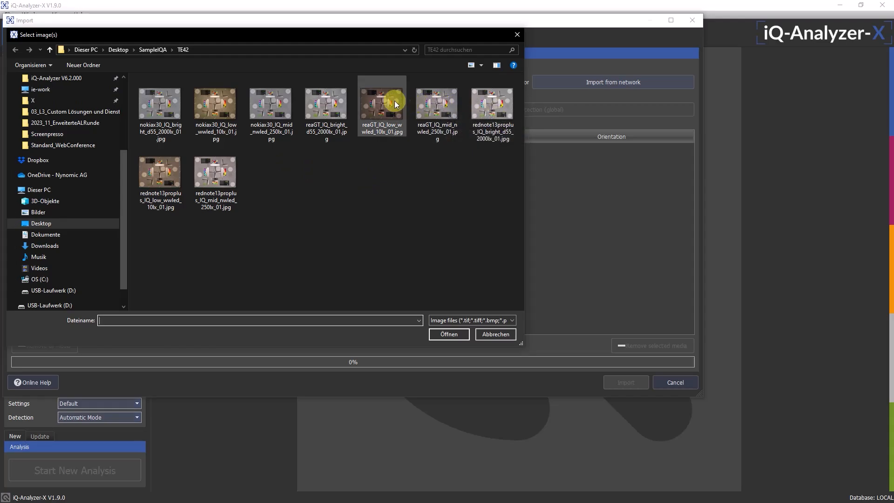
pyautogui.keyDown('ctrl'); pyautogui.click(429, 103); pyautogui.keyUp('ctrl')
pyautogui.keyDown('ctrl'); pyautogui.click(326, 106); pyautogui.keyUp('ctrl')
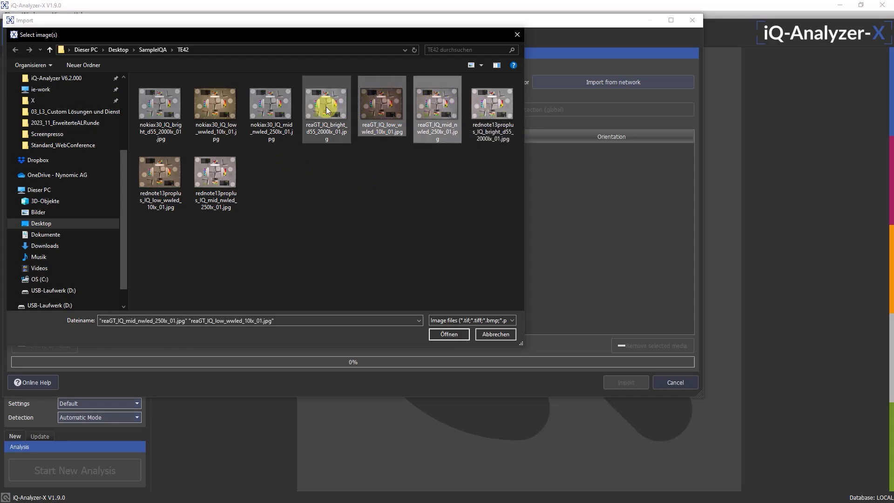
pyautogui.click(448, 340)
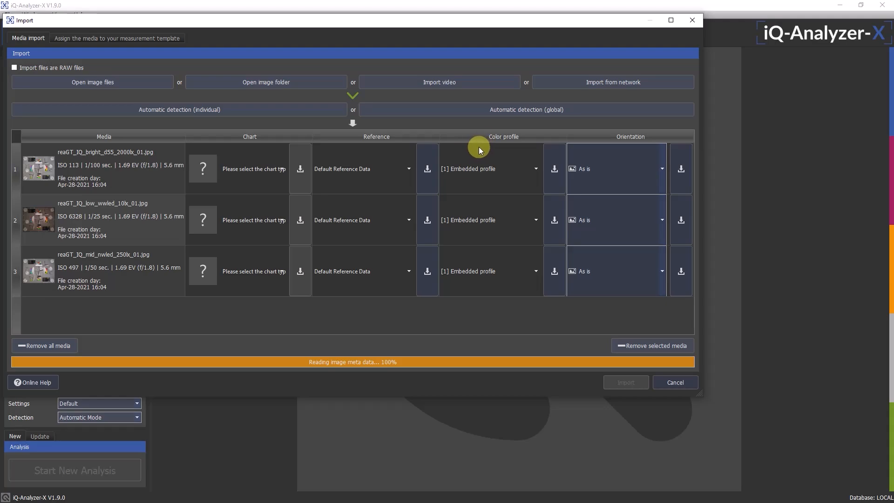
# Detect the chart type globally for the loaded images, import them and run the new analysis
pyautogui.click(462, 111)
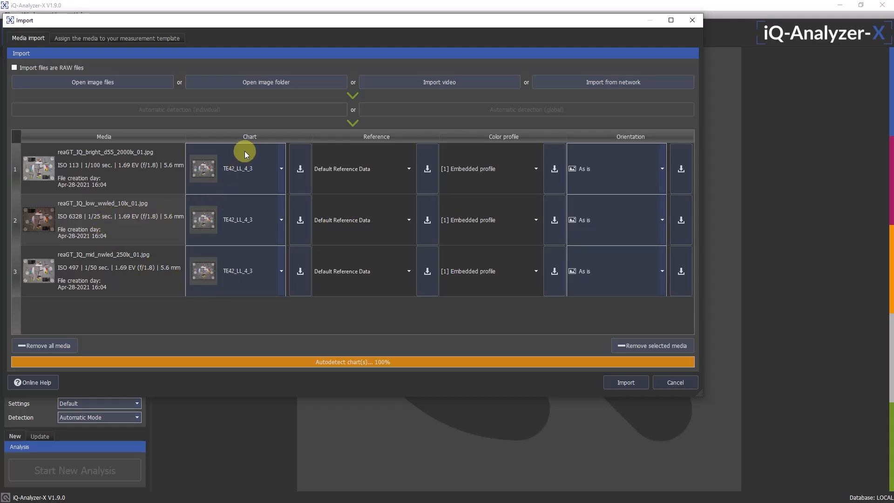
pyautogui.click(625, 382)
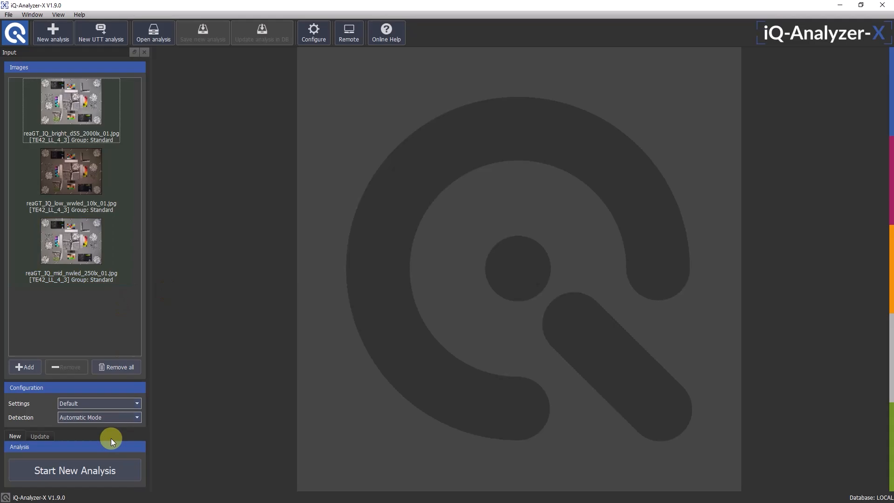
pyautogui.click(91, 466)
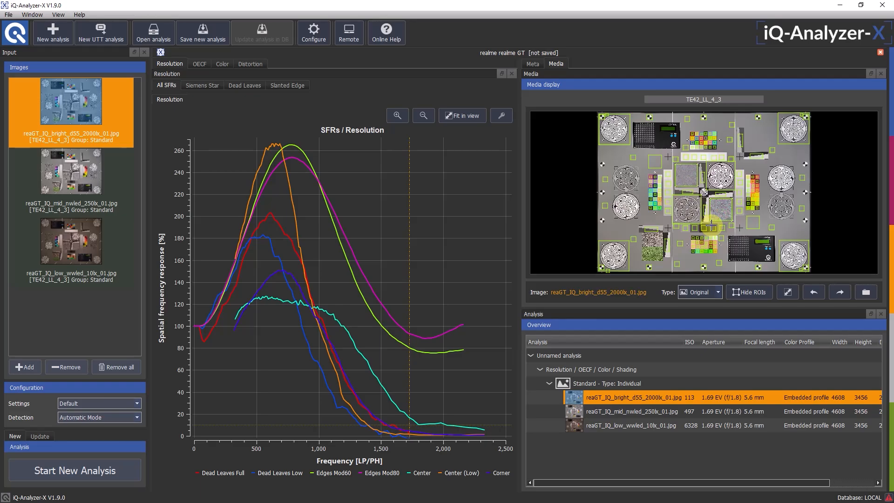
# Show the Dead Leaves resolution results for reaGT_IQ_mid_nwled_250lx_01.jpg and limit the plotted data to Low
pyautogui.click(615, 412)
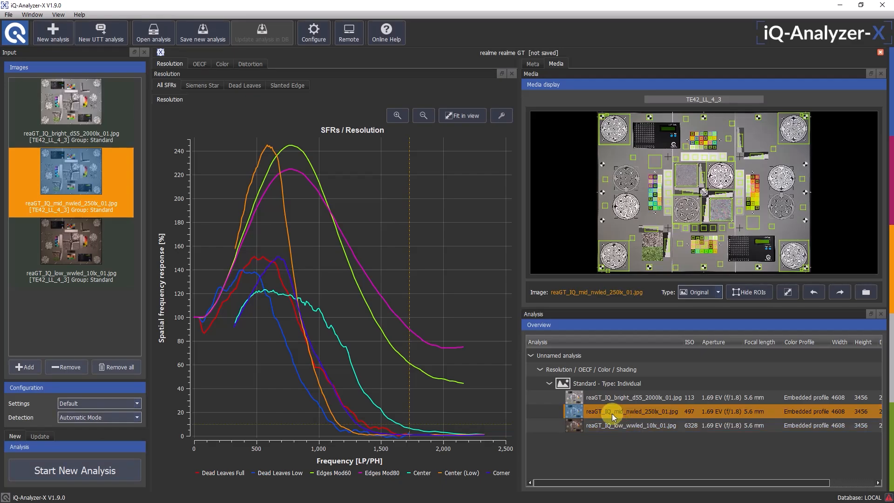
pyautogui.click(247, 87)
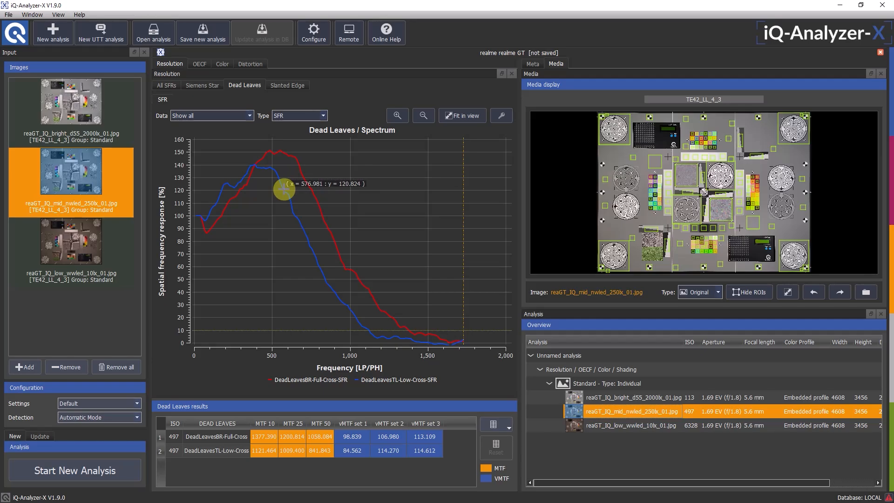
pyautogui.moveTo(283, 189)
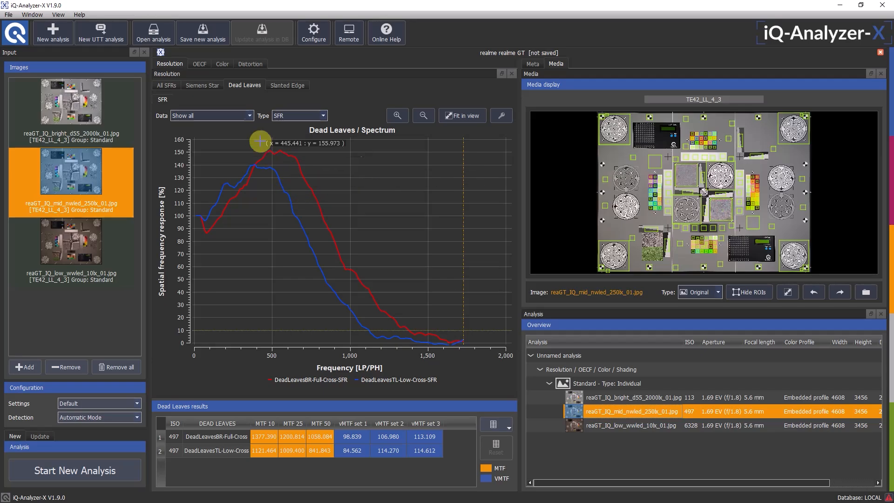
pyautogui.click(250, 116)
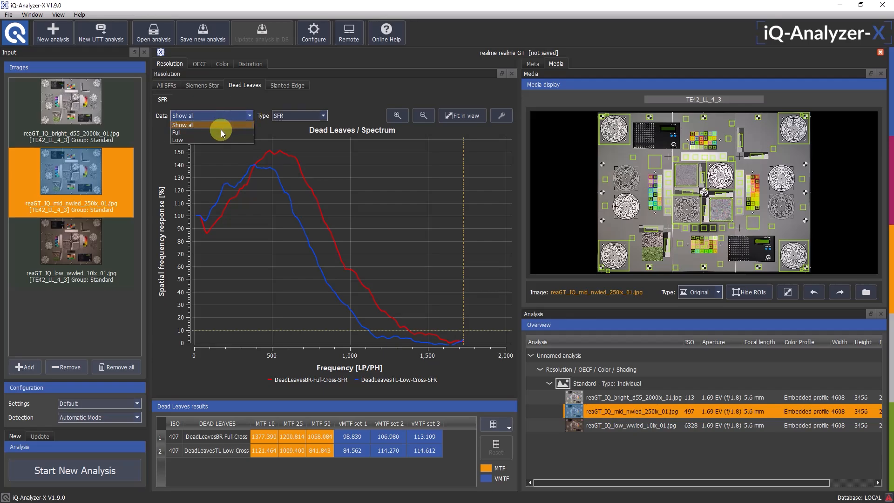
pyautogui.click(215, 139)
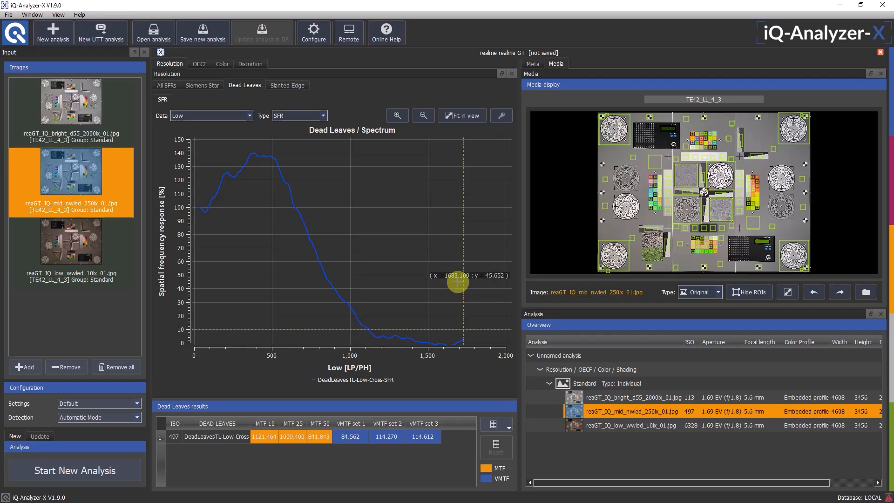
# Add the bright and low-light images to the selection to compare all three Dead Leaves curves, and widen the results area
pyautogui.keyDown('ctrl'); pyautogui.click(655, 398); pyautogui.keyUp('ctrl')
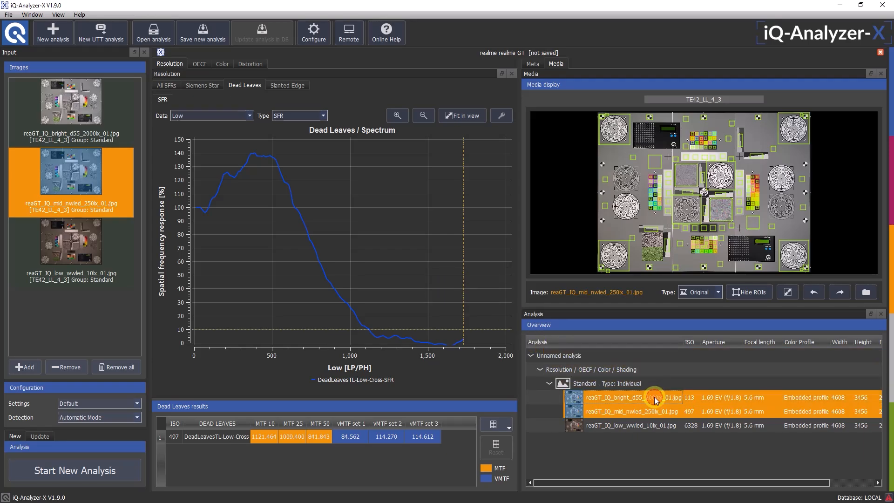
pyautogui.keyDown('ctrl'); pyautogui.click(650, 424); pyautogui.keyUp('ctrl')
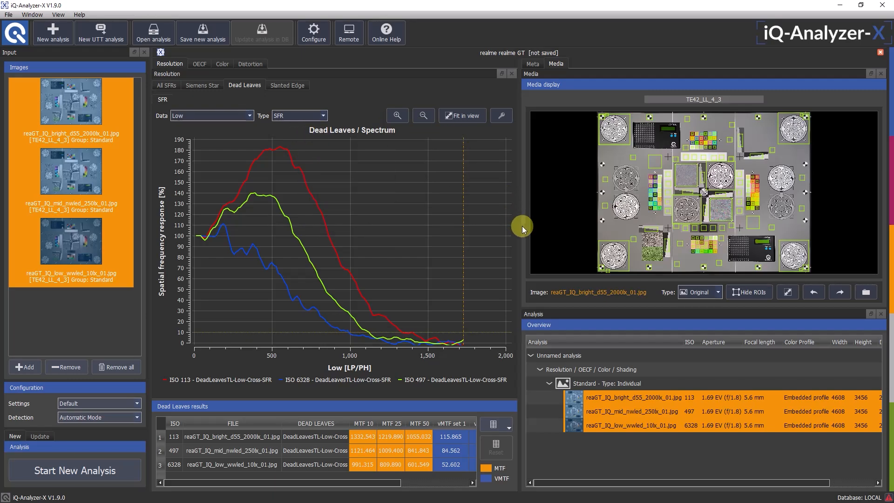
pyautogui.moveTo(518, 225); pyautogui.dragTo(557, 252)
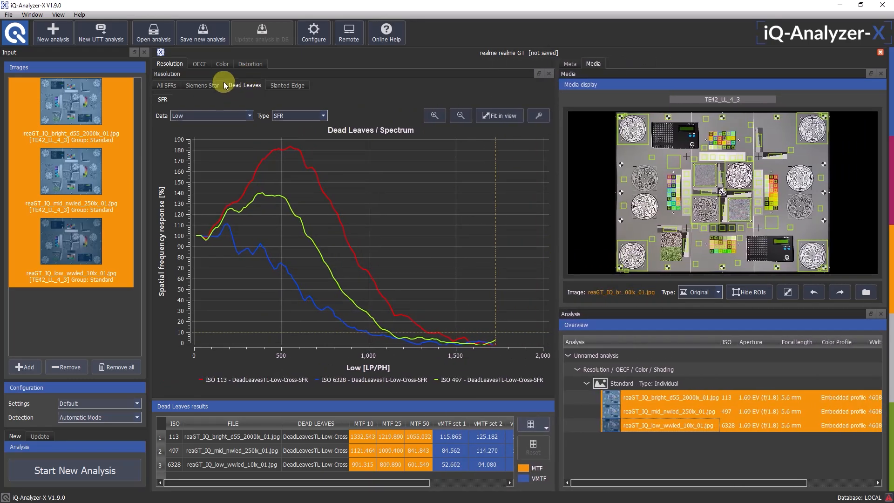
# View the OECF results, and display the Delta E color table of reaGT_IQ_mid_nwled_250lx_01.jpg as a Visual Comparison
pyautogui.click(203, 66)
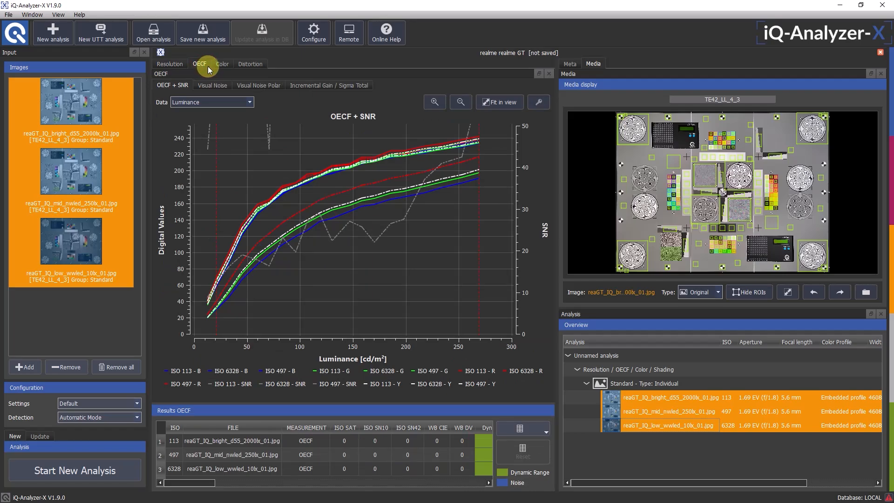
pyautogui.click(219, 65)
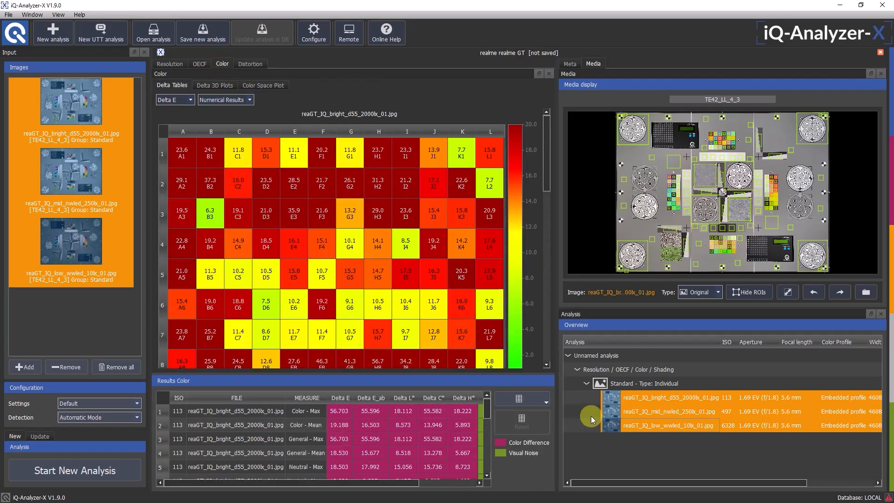
pyautogui.click(660, 413)
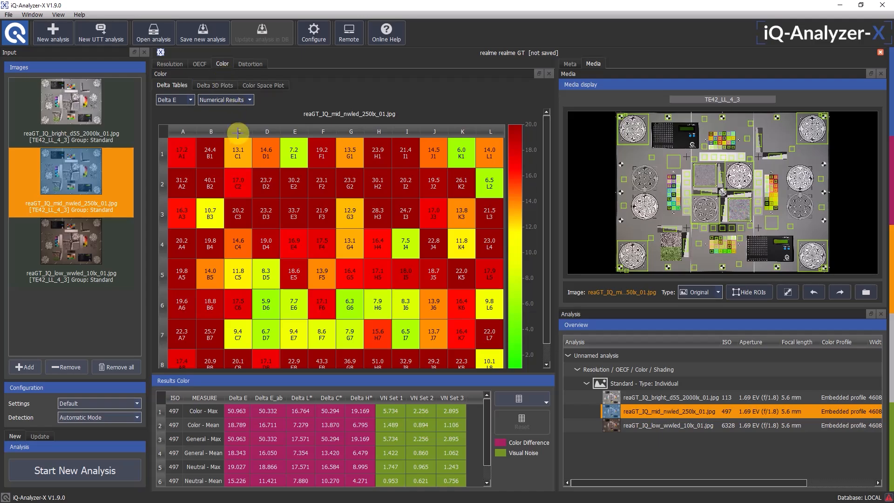
pyautogui.click(210, 101)
pyautogui.click(219, 116)
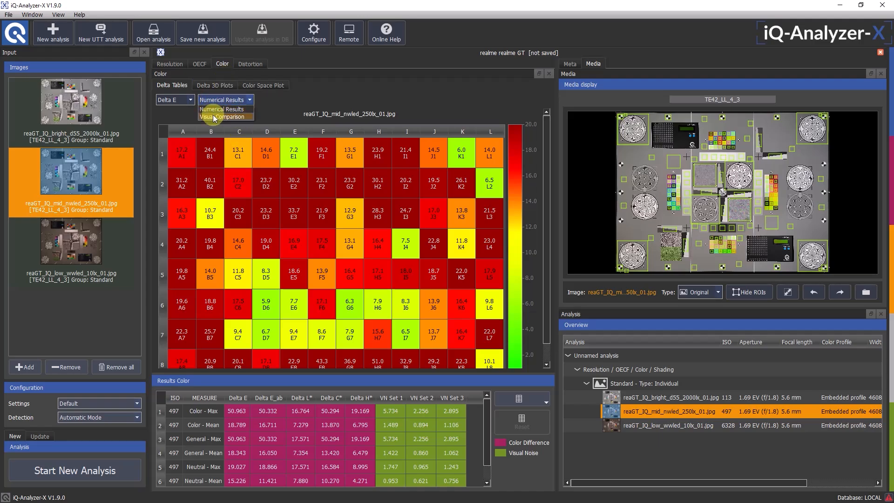
# Examine the Delta E 3D plots of the mid_nwled_250lx and bright_d55_2000lx images from different angles
pyautogui.click(214, 85)
pyautogui.moveTo(343, 267); pyautogui.dragTo(445, 286)
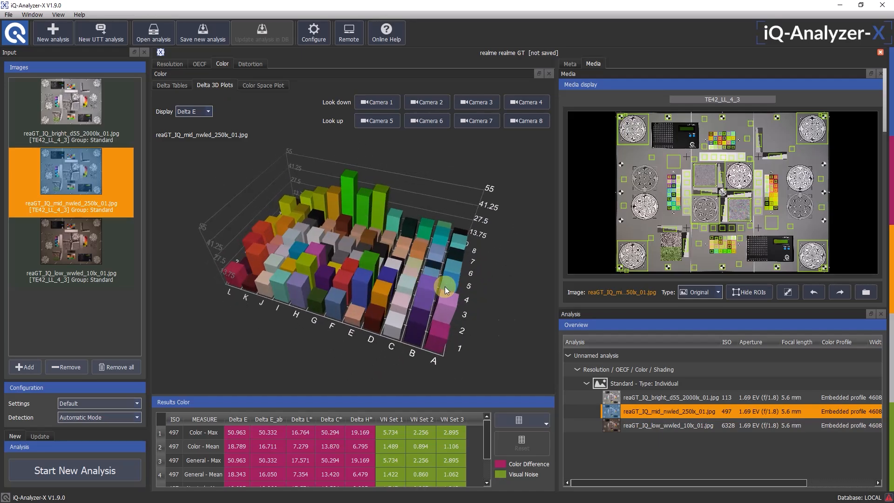
pyautogui.click(665, 396)
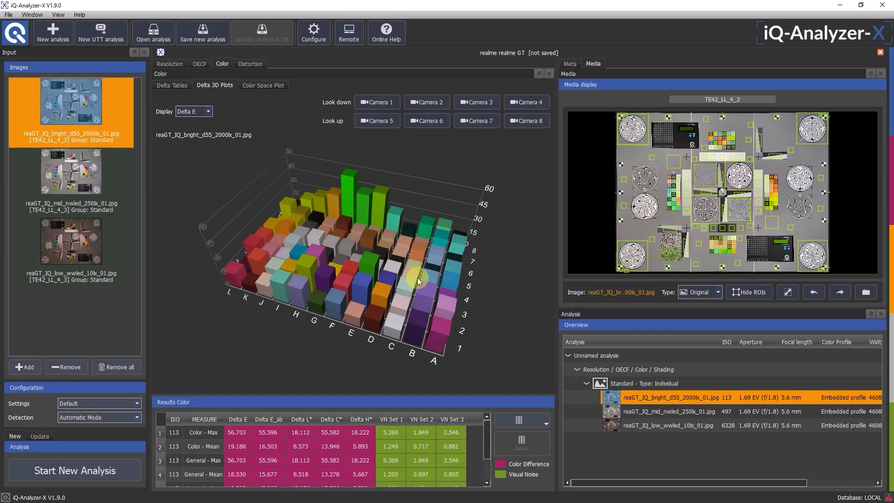
pyautogui.moveTo(380, 280); pyautogui.dragTo(400, 253)
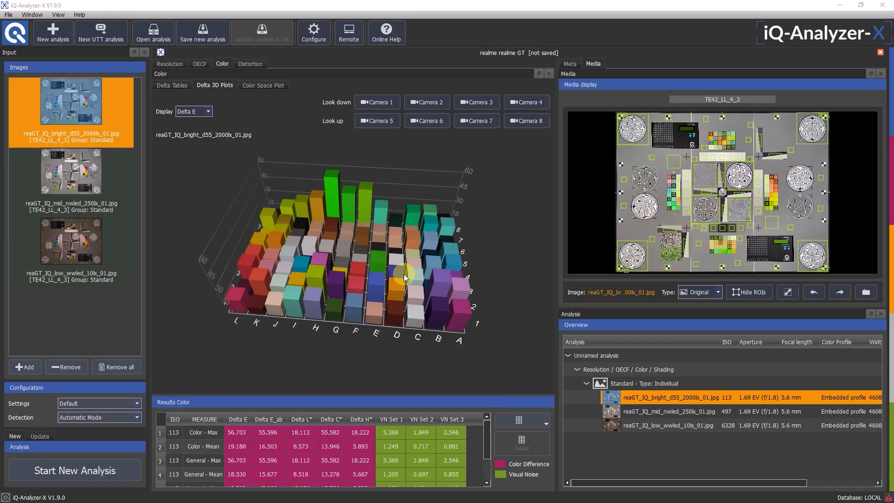
# Return to the Dead Leaves results for all three images and magnify the chart image's upper-left dead leaves patch
pyautogui.click(172, 62)
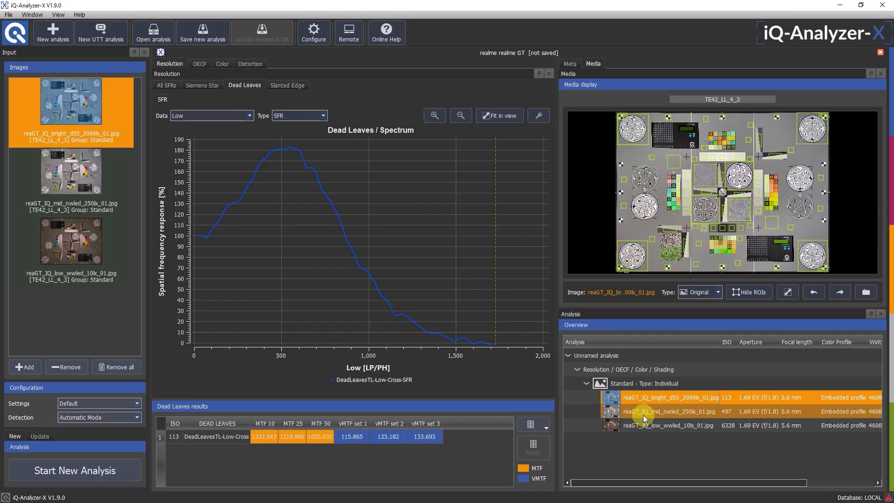
pyautogui.moveTo(641, 412); pyautogui.dragTo(637, 421)
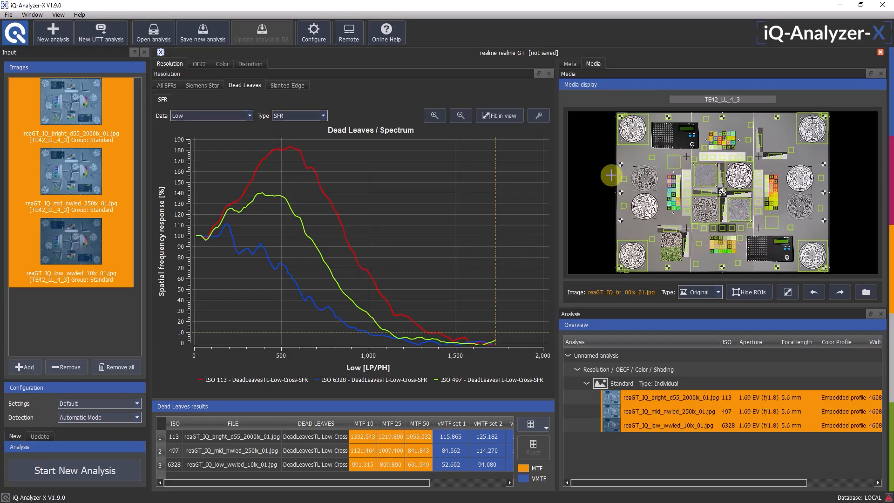
pyautogui.scroll(5, 707, 185)
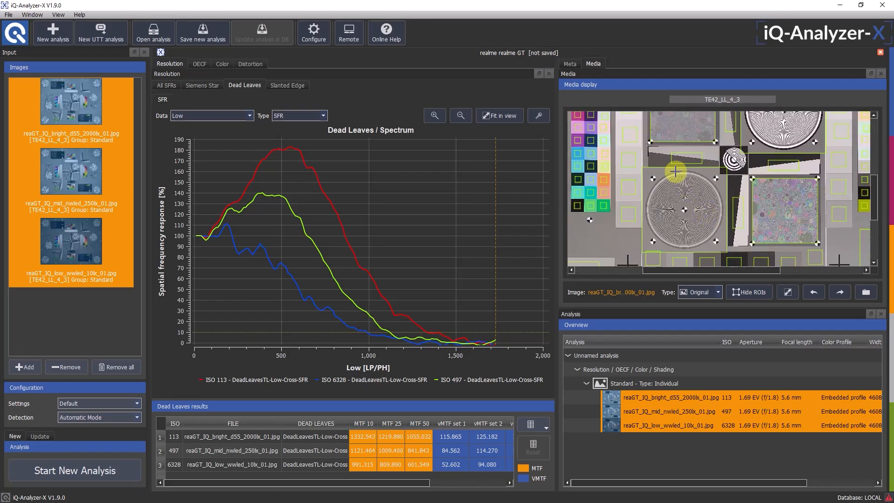
pyautogui.scroll(4, 719, 251)
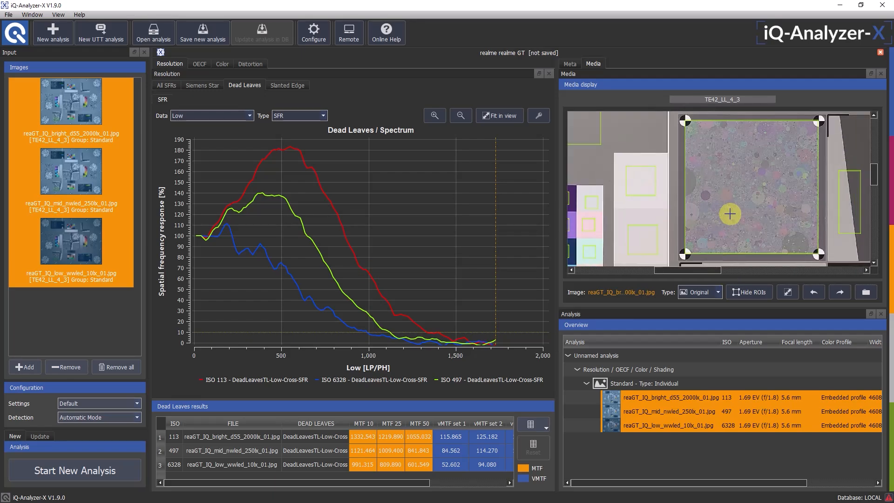
# Cycle back and forth through the three magnified images to compare texture loss in the dead leaves patch
pyautogui.click(837, 292)
pyautogui.click(837, 292)
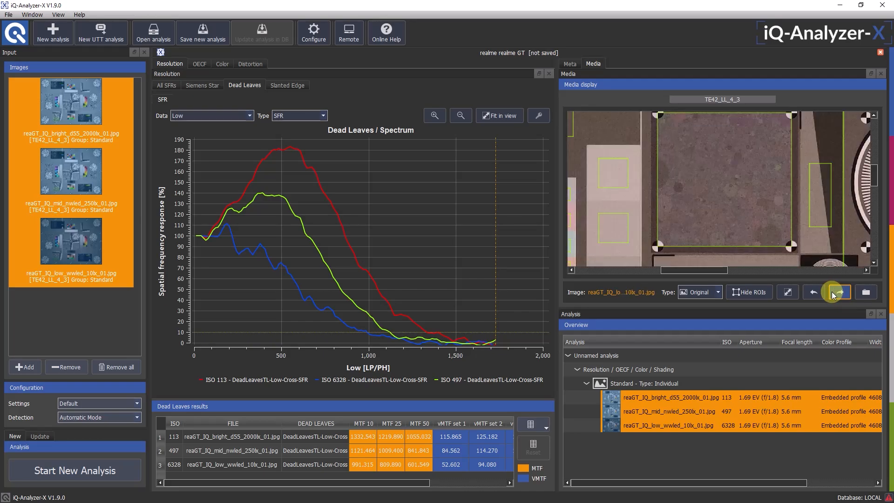
pyautogui.click(816, 292)
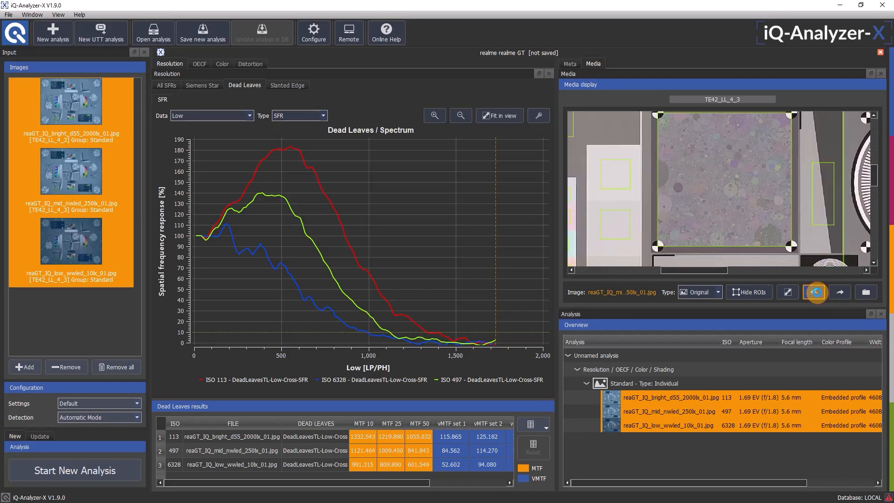
pyautogui.click(816, 292)
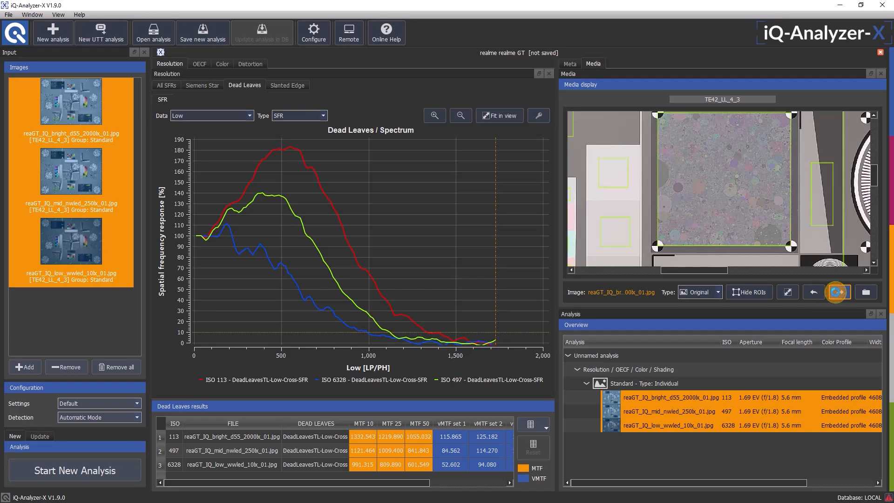
pyautogui.click(836, 292)
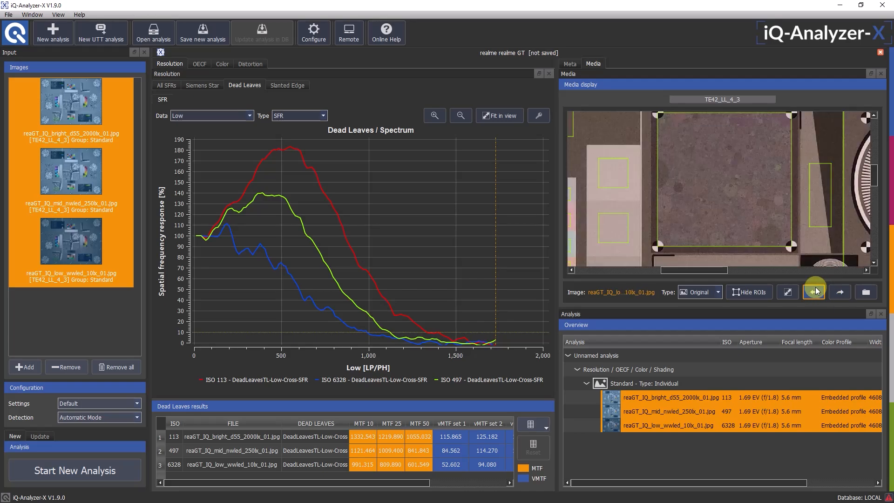
pyautogui.click(814, 292)
pyautogui.click(813, 291)
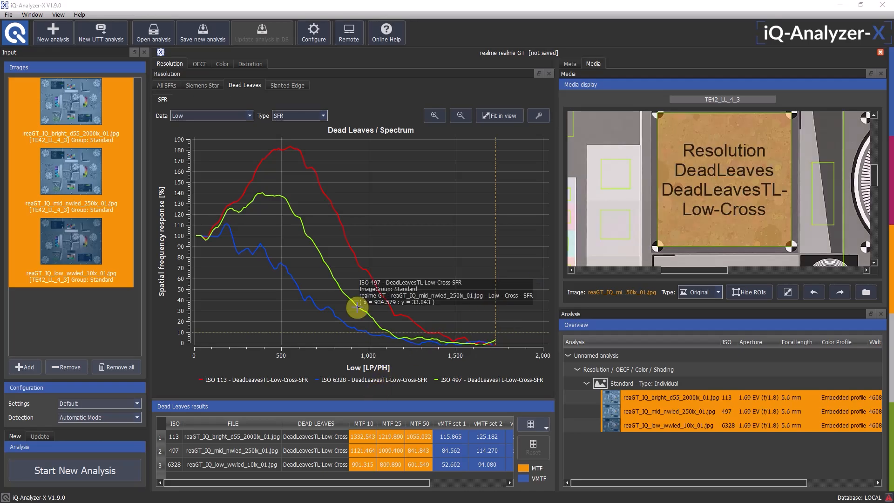
# Open the configuration's analysis settings and look through the OECF, Color and Resolution options
pyautogui.click(320, 41)
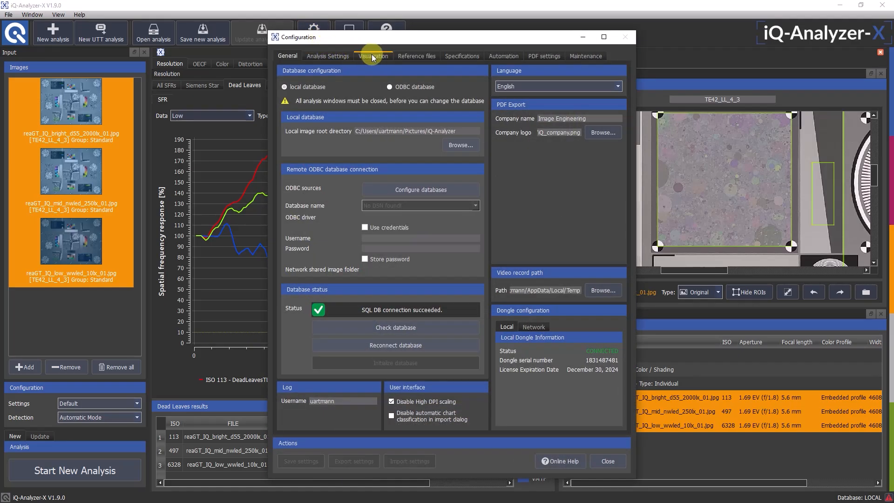
pyautogui.click(338, 56)
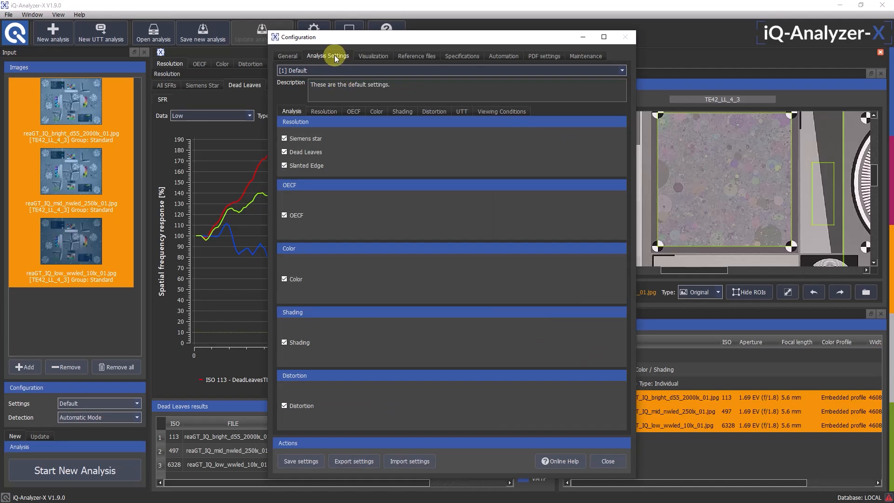
pyautogui.click(354, 111)
pyautogui.click(378, 112)
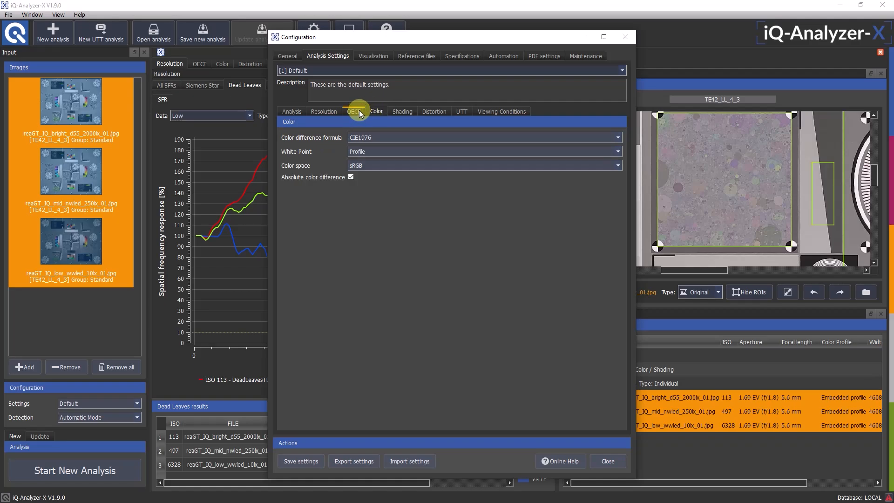
pyautogui.click(335, 112)
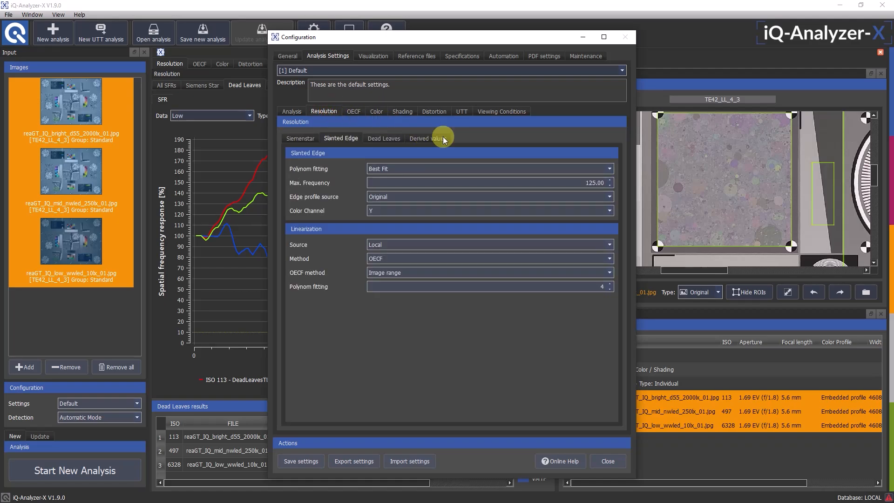
# Try Linear as the Slanted Edge polynom fitting and restore it to Best Fit
pyautogui.click(608, 167)
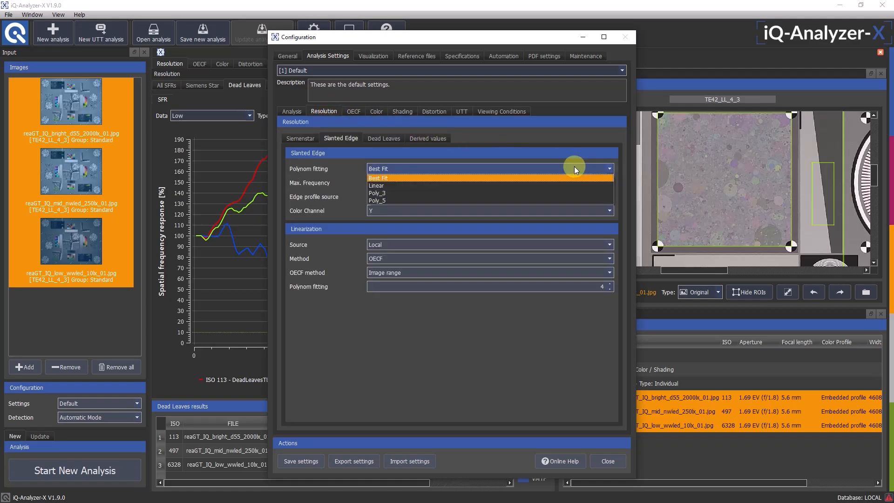
pyautogui.click(453, 187)
pyautogui.click(450, 171)
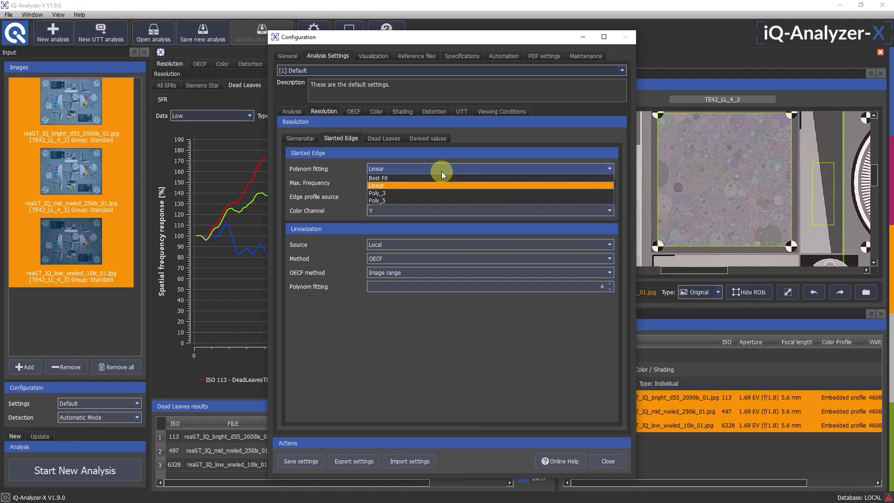
pyautogui.click(438, 177)
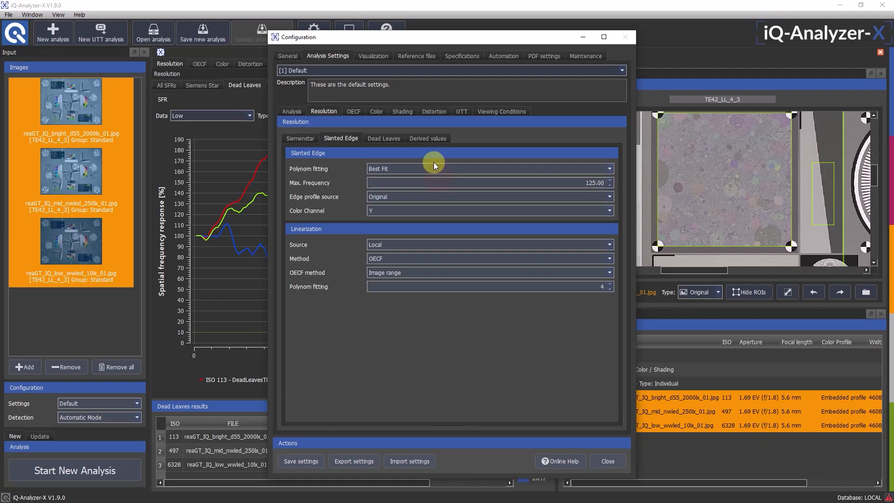
# Set the color difference formula in the Color analysis settings to CIE2000
pyautogui.click(356, 70)
pyautogui.click(356, 70)
pyautogui.click(370, 110)
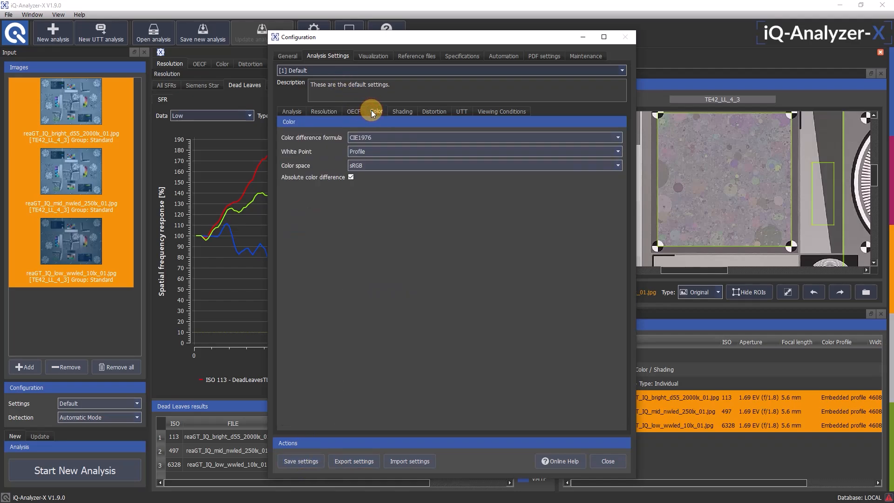
pyautogui.click(384, 137)
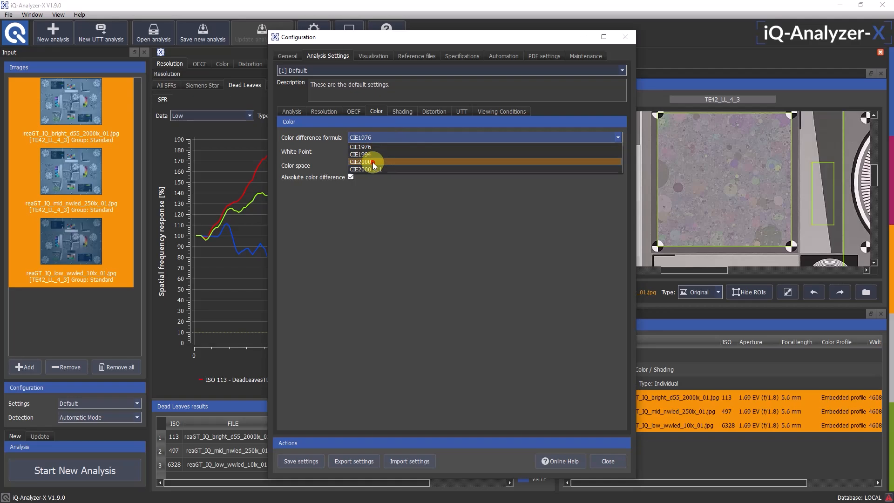
pyautogui.click(373, 162)
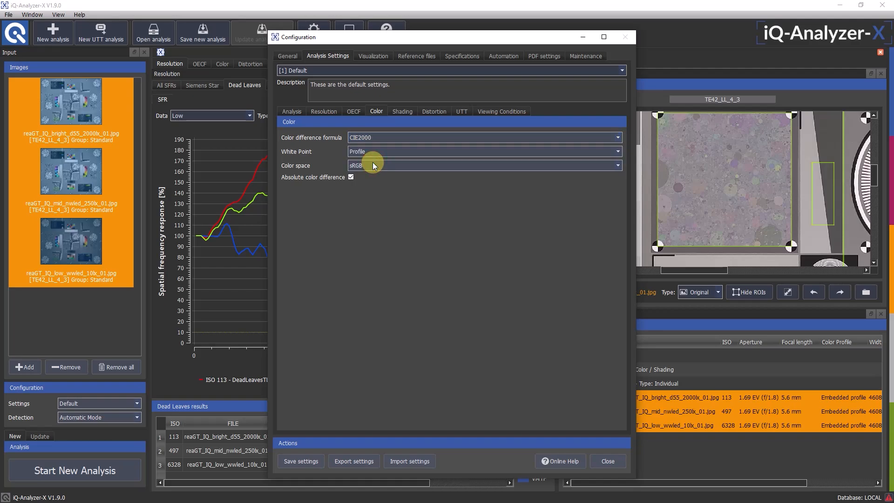
# Save the settings as a new set named MyDemoSetting with the description "Used for demo", and close the configuration
pyautogui.click(295, 462)
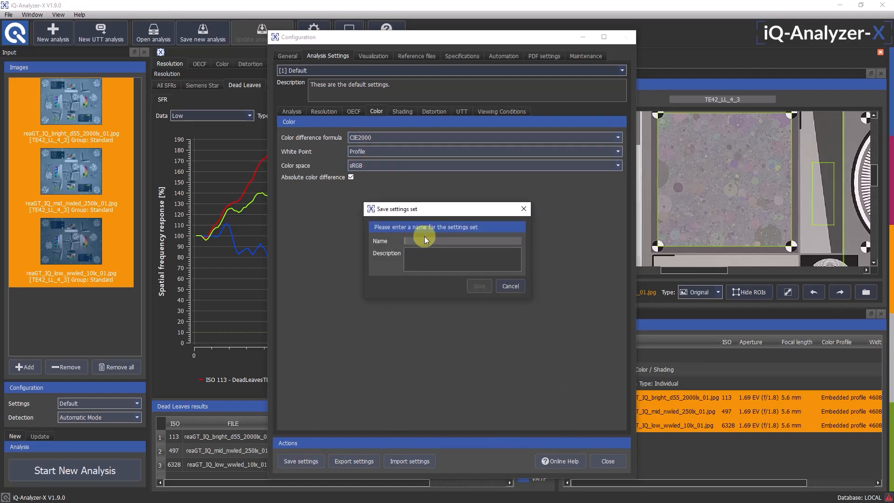
pyautogui.write('MyDem')
pyautogui.press('BackSpace')
pyautogui.press('BackSpace')
pyautogui.write('Setting')
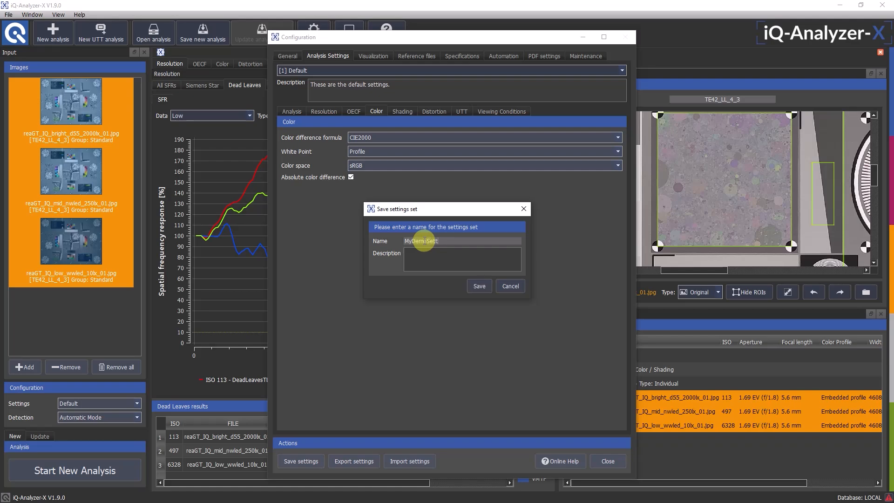
pyautogui.click(474, 261)
pyautogui.write('Used ')
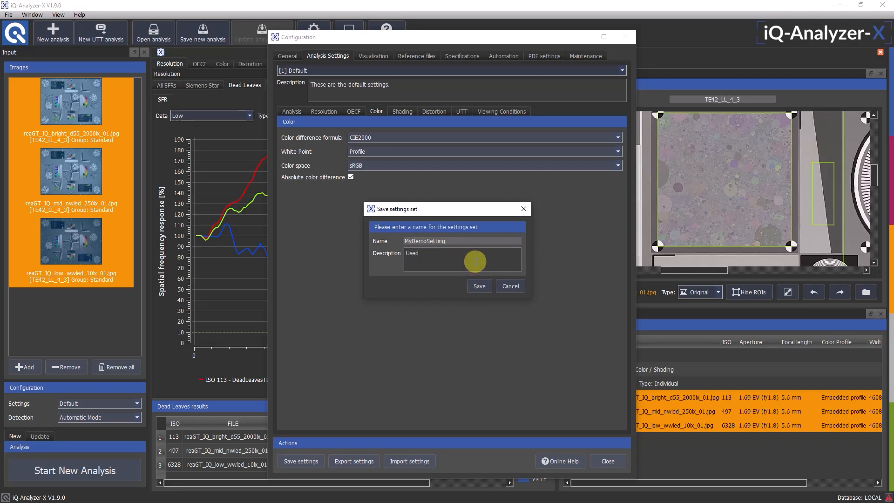
pyautogui.write('re')
pyautogui.write('for demo')
pyautogui.click(476, 286)
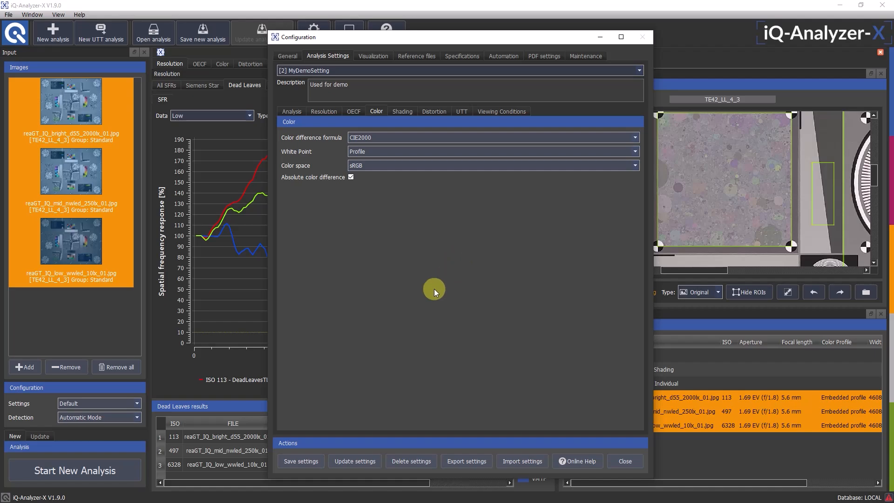
pyautogui.click(622, 460)
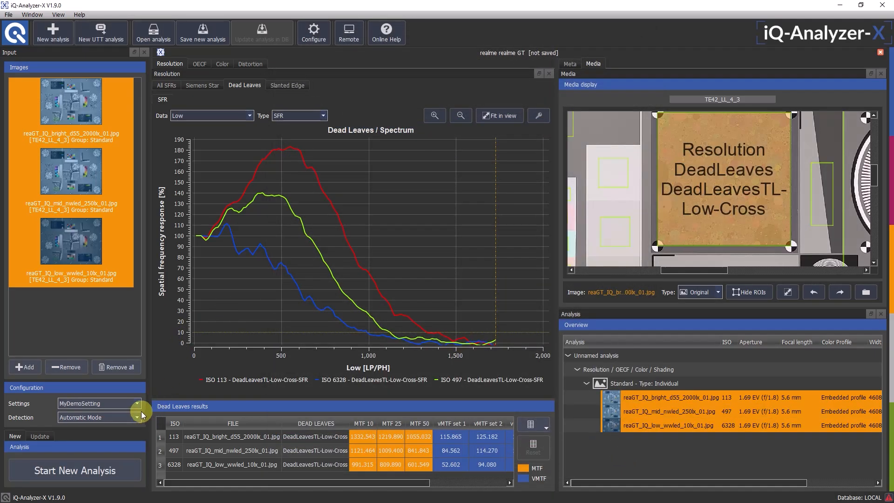
# Switch the settings set for new analyses to Default and back to MyDemoSetting
pyautogui.click(138, 405)
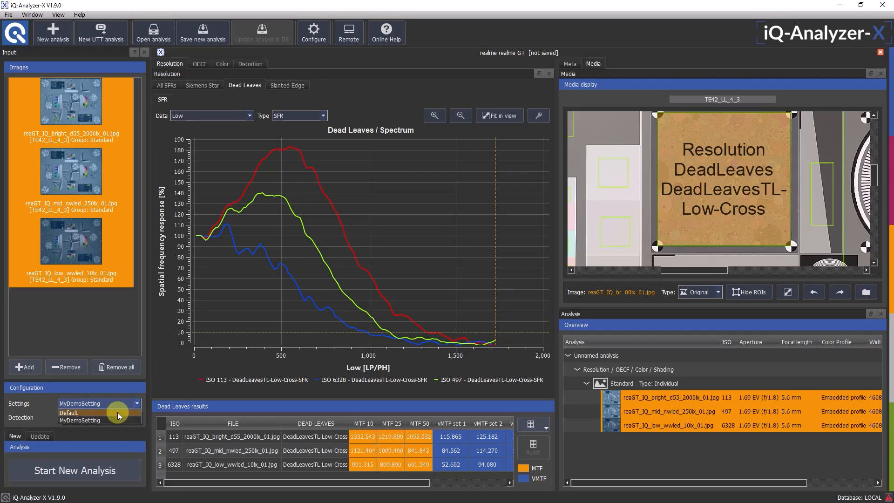
pyautogui.click(118, 410)
pyautogui.click(118, 403)
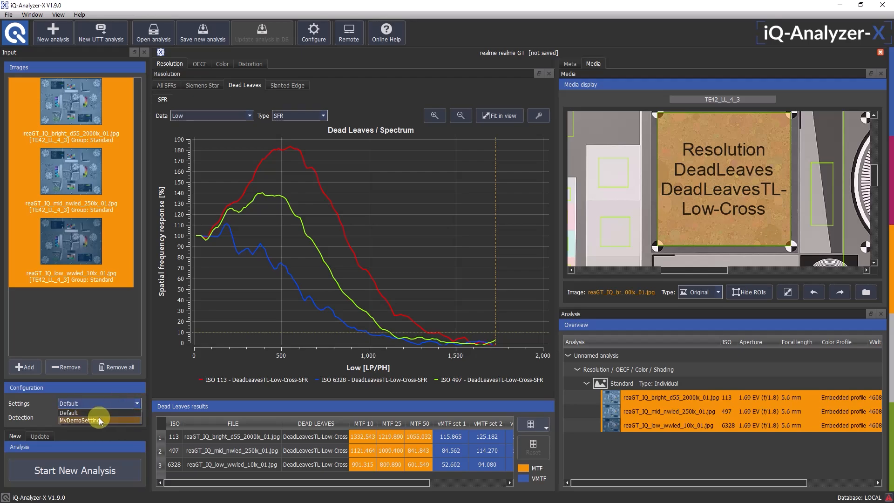
pyautogui.click(98, 419)
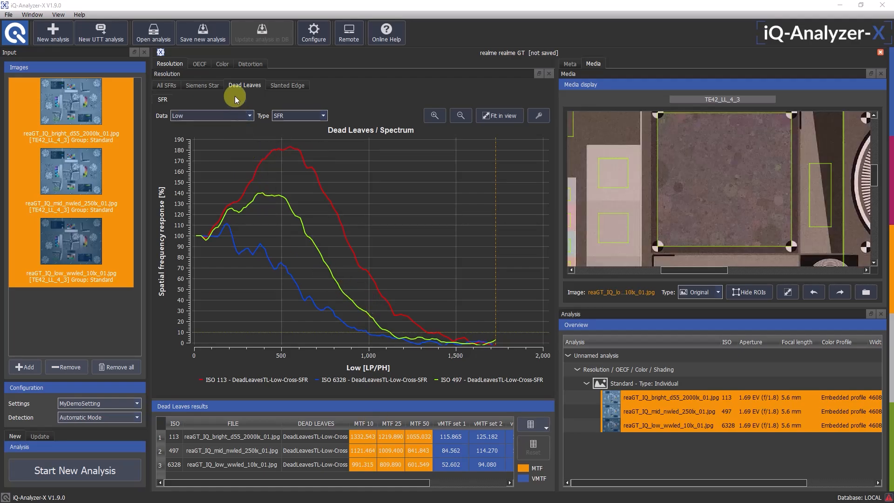
# Save the current results as a new analysis named deme1 with serial 1234 and short name demosample42
pyautogui.click(211, 30)
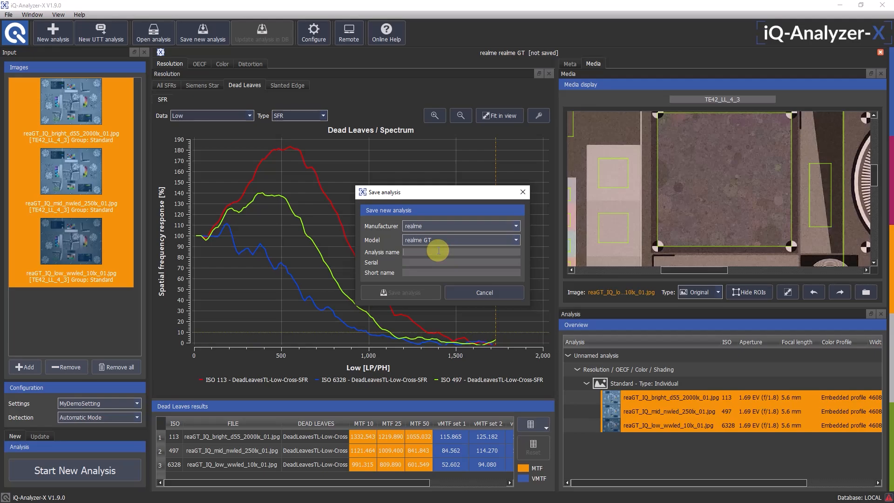
pyautogui.write('deme1')
pyautogui.click(483, 262)
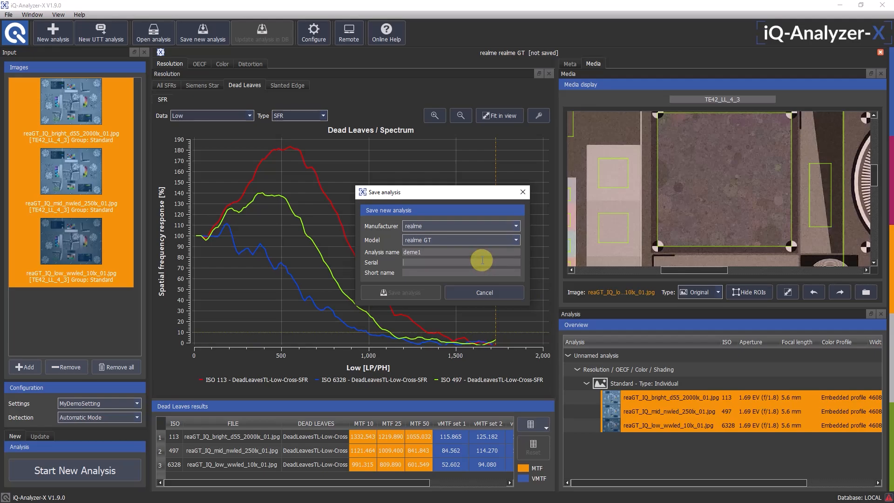
pyautogui.write('1234')
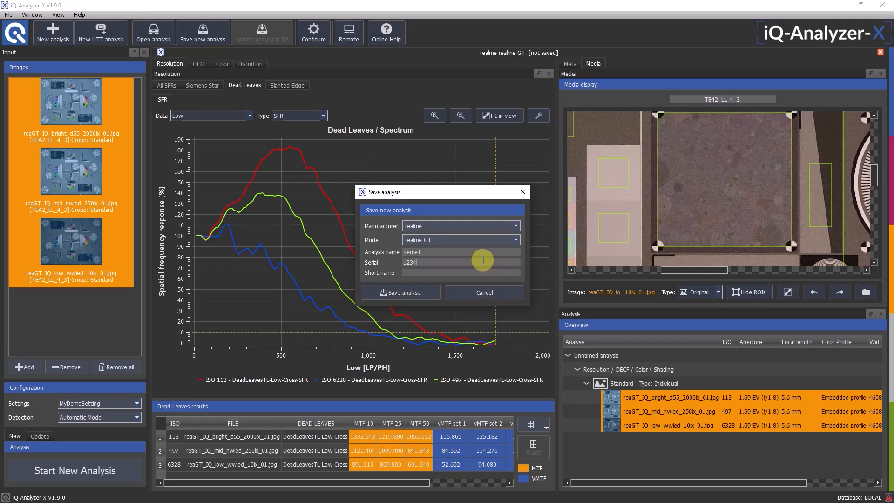
pyautogui.click(461, 273)
pyautogui.write('demosample42')
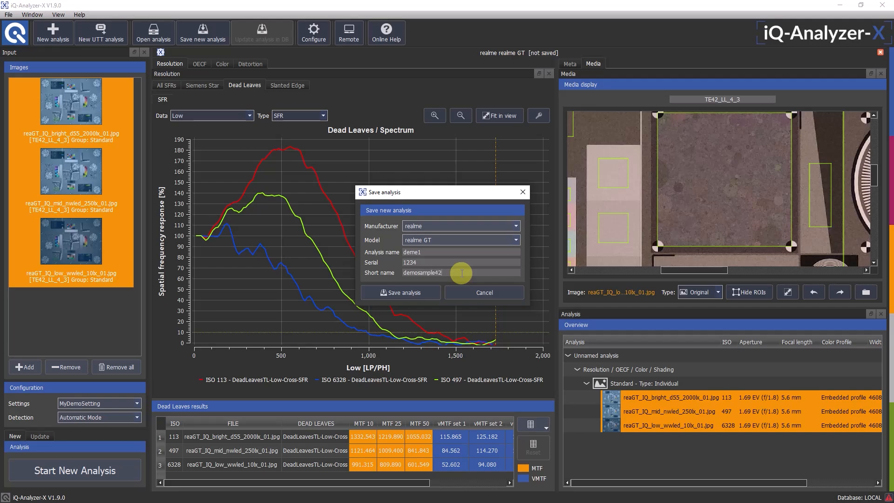
pyautogui.click(422, 290)
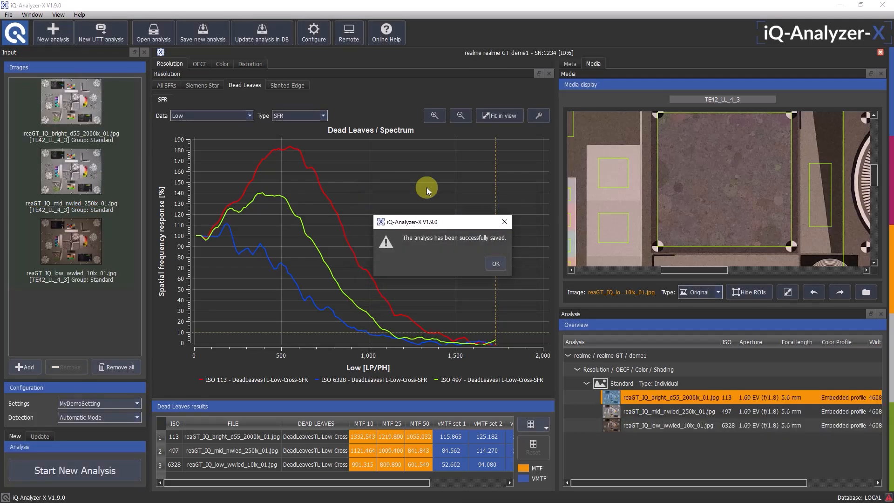
pyautogui.click(495, 264)
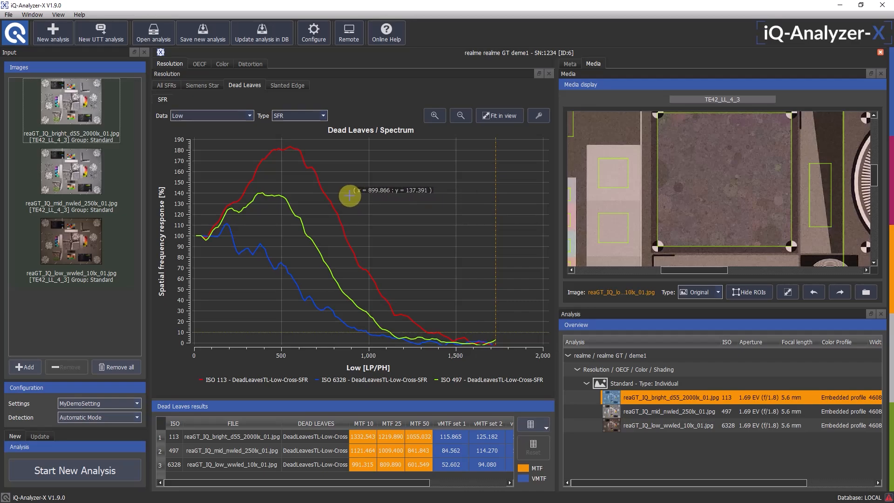
# Export the saved analysis as a PDF report named demo1Report in the TE42 folder, keeping the default output options
pyautogui.click(120, 97)
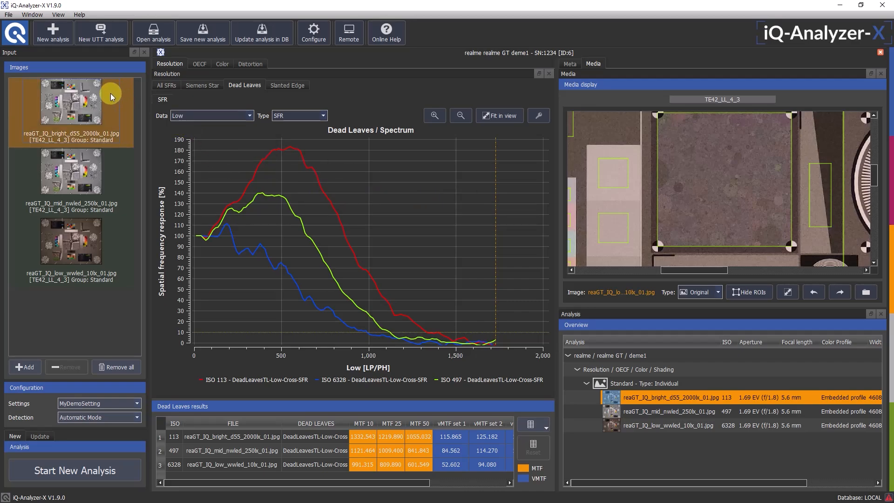
pyautogui.click(10, 15)
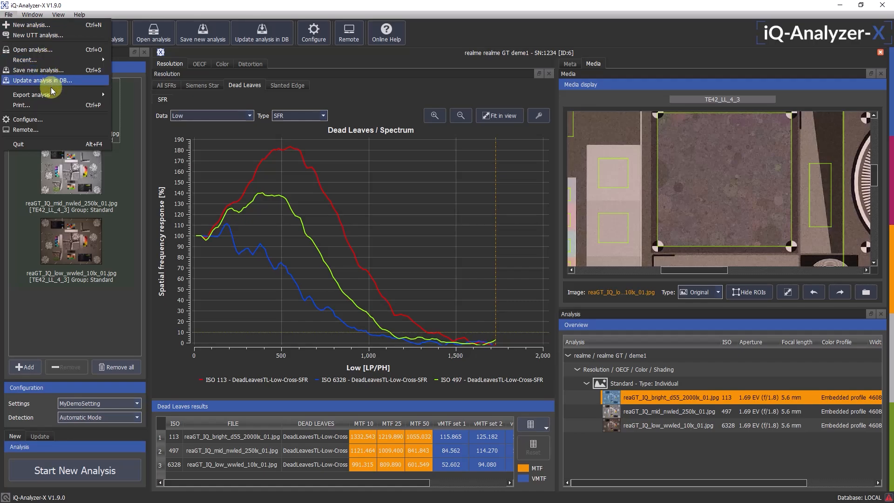
pyautogui.moveTo(103, 96)
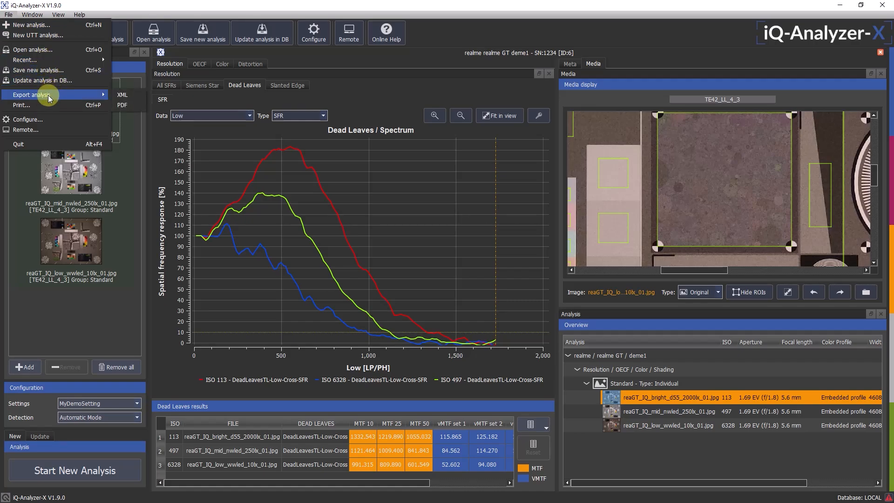
pyautogui.click(124, 105)
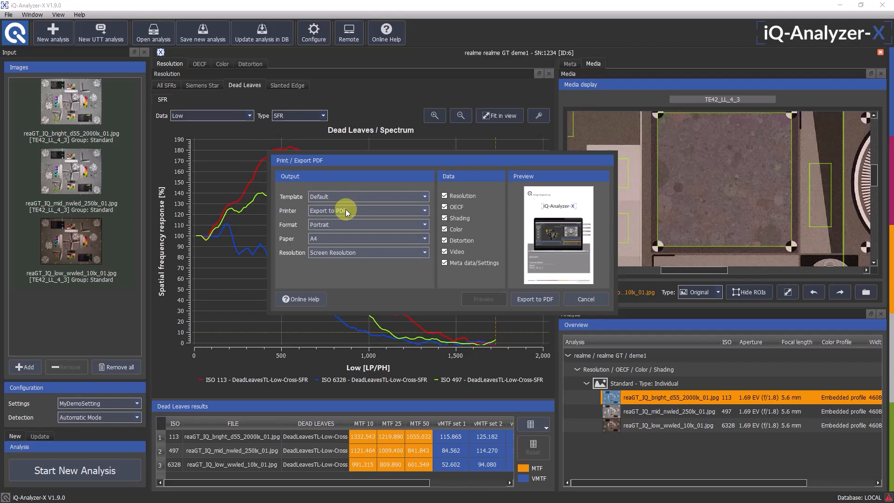
pyautogui.click(534, 299)
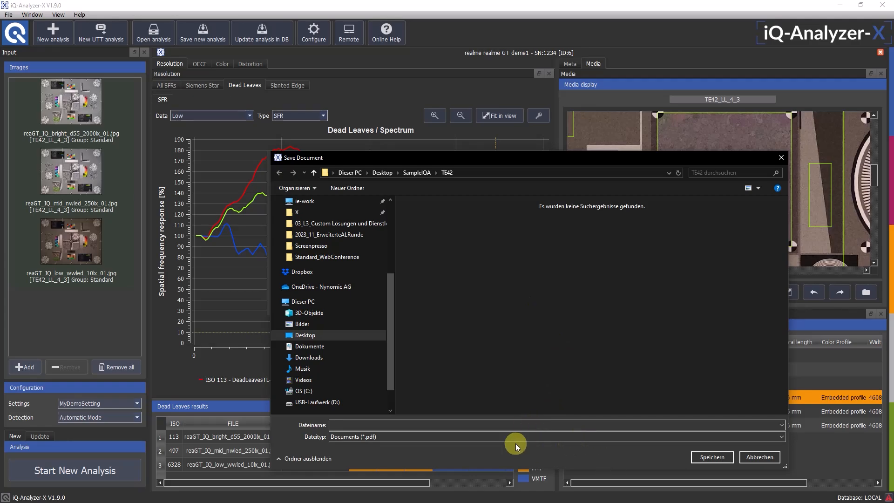
pyautogui.write('demo1Report')
pyautogui.click(706, 461)
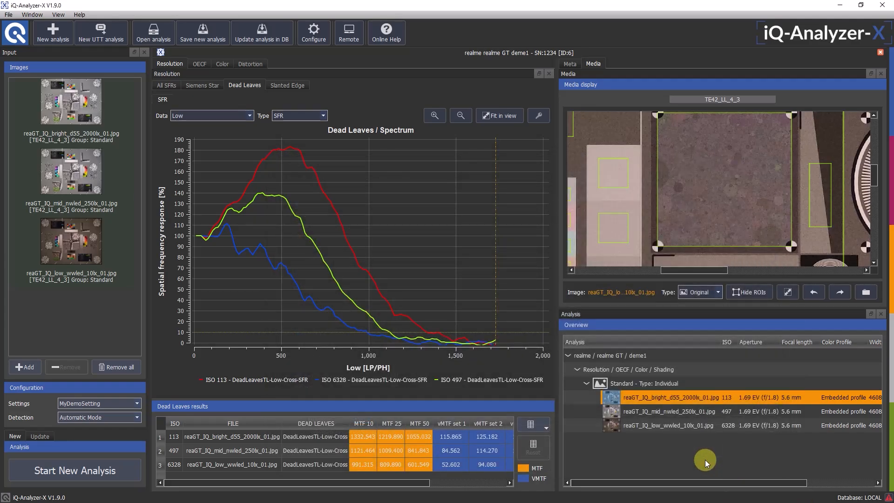
# Show the reaGT_IQ_bright_d55_2000lx_01.jpg image in the media display, and open demo1Report.pdf from the TE42 folder in File Explorer
pyautogui.doubleClick(674, 401)
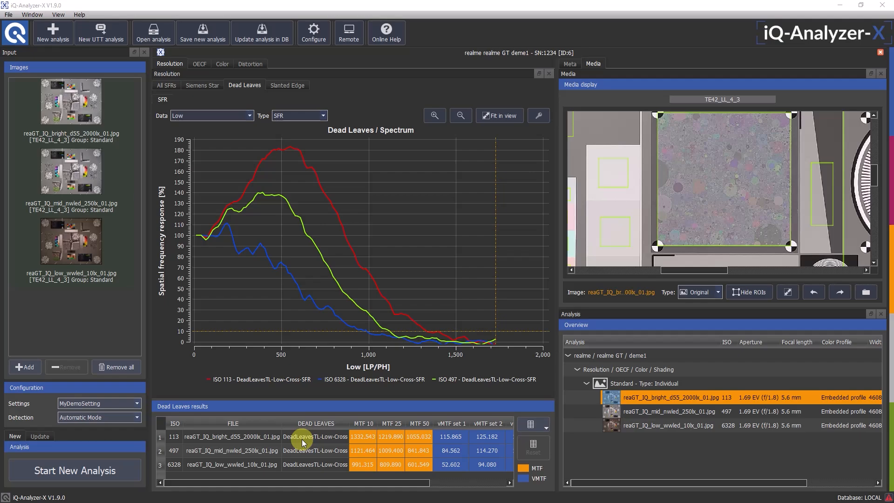
pyautogui.hotkey('alt', 'Tab')
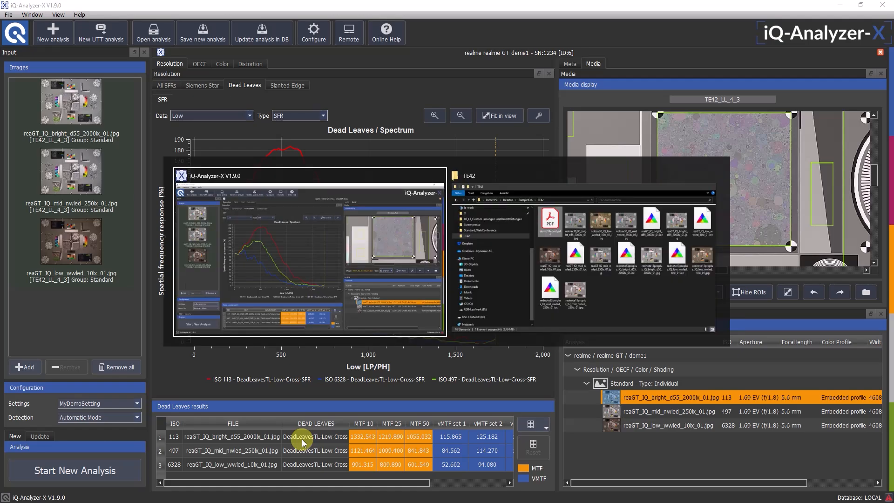
pyautogui.hotkey('alt', 'Tab')
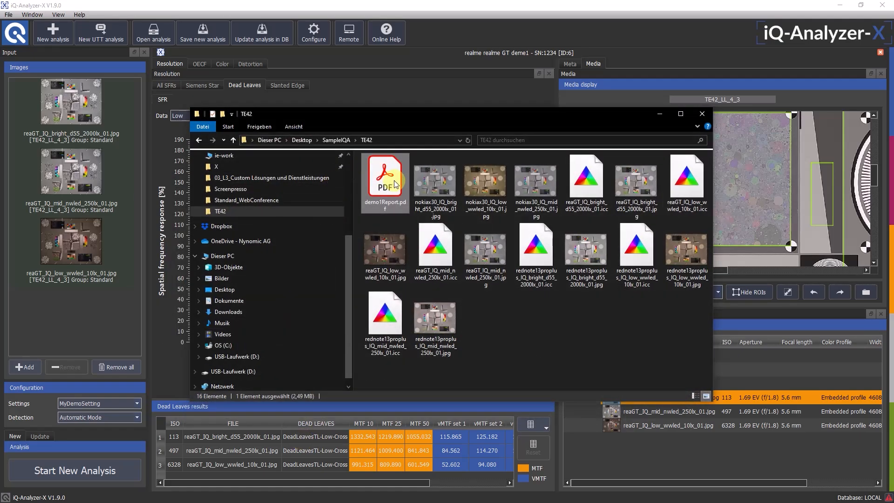
pyautogui.doubleClick(389, 179)
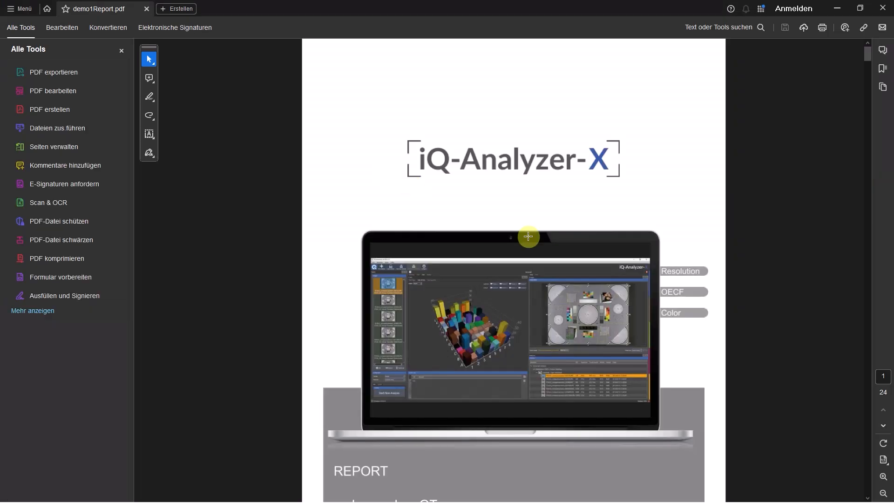
# Review the exported PDF report from the cover page through the chart image, SFR curves, Siemens star results and the remaining pages
pyautogui.scroll(-5, 557, 235)
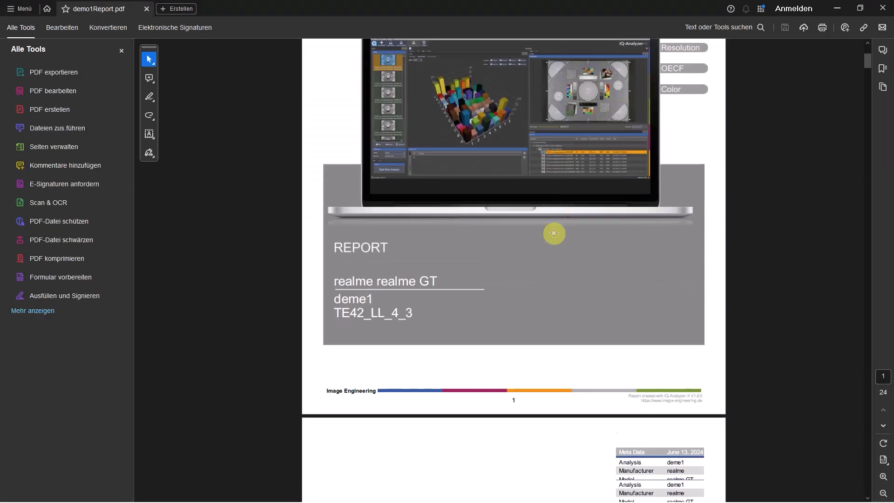
pyautogui.scroll(-12, 553, 232)
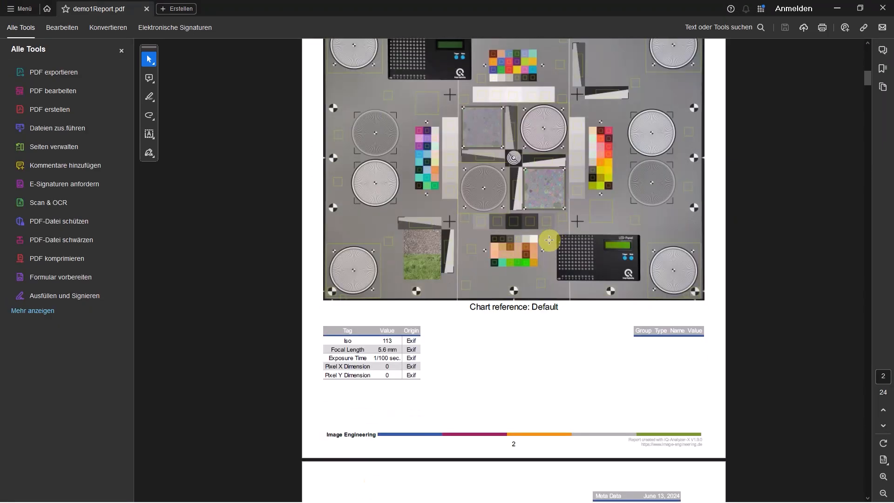
pyautogui.scroll(-5, 549, 240)
pyautogui.scroll(-2, 548, 239)
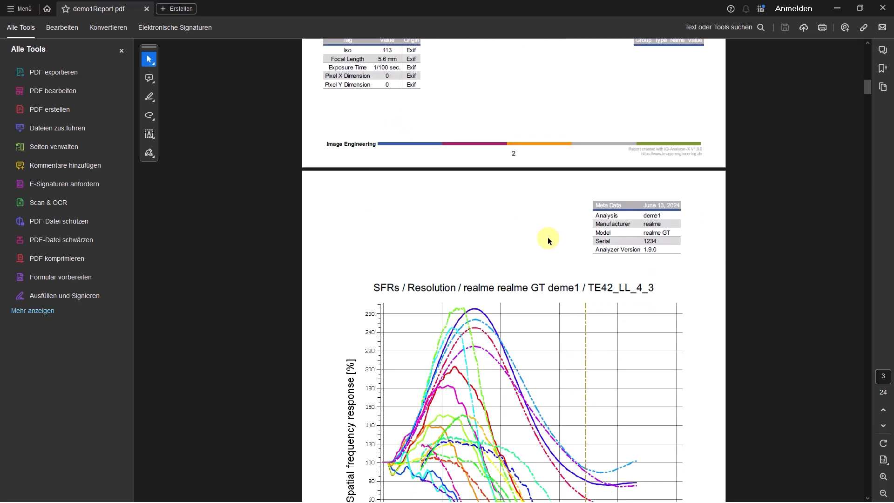
pyautogui.scroll(-1, 549, 239)
pyautogui.scroll(-6, 547, 237)
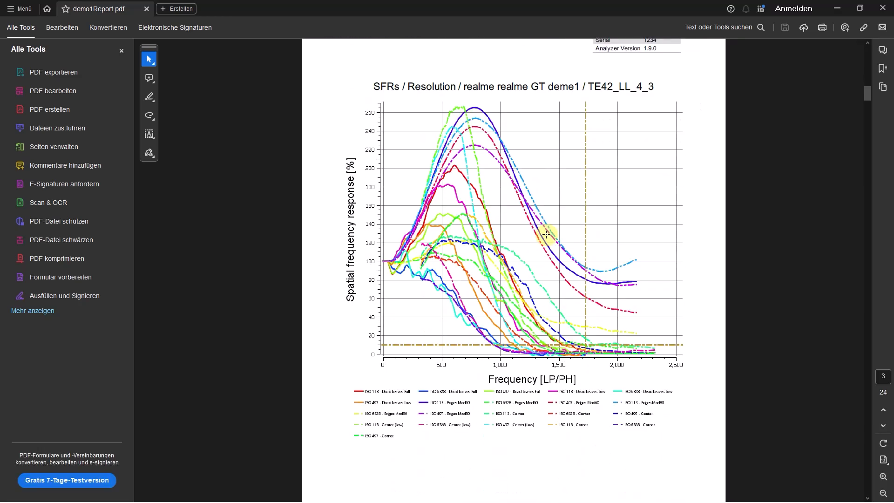
pyautogui.scroll(-8, 543, 236)
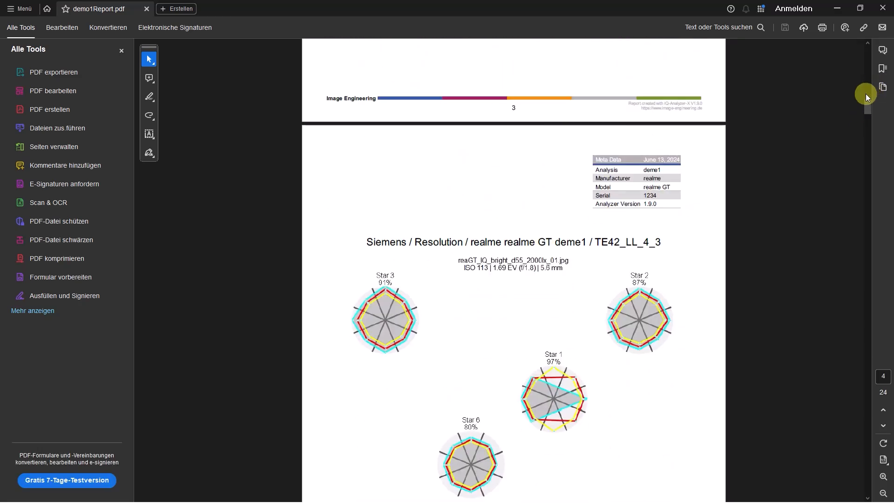
pyautogui.moveTo(869, 108); pyautogui.dragTo(836, 421)
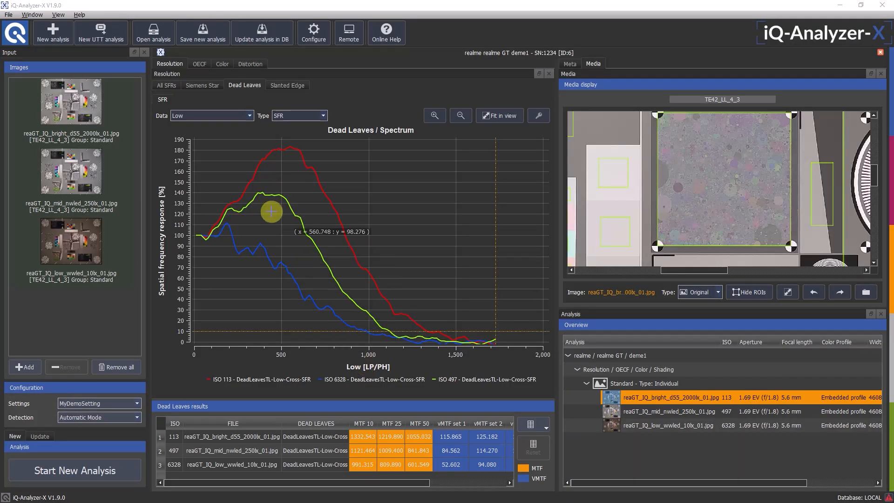
# Return to iQ-Analyzer-X, close the deme1 analysis and remove all images from the input list
pyautogui.click(880, 52)
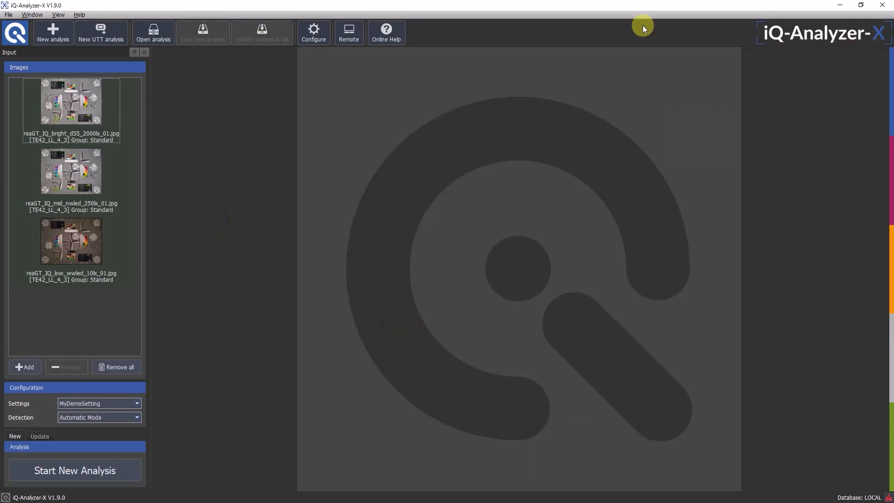
pyautogui.click(117, 367)
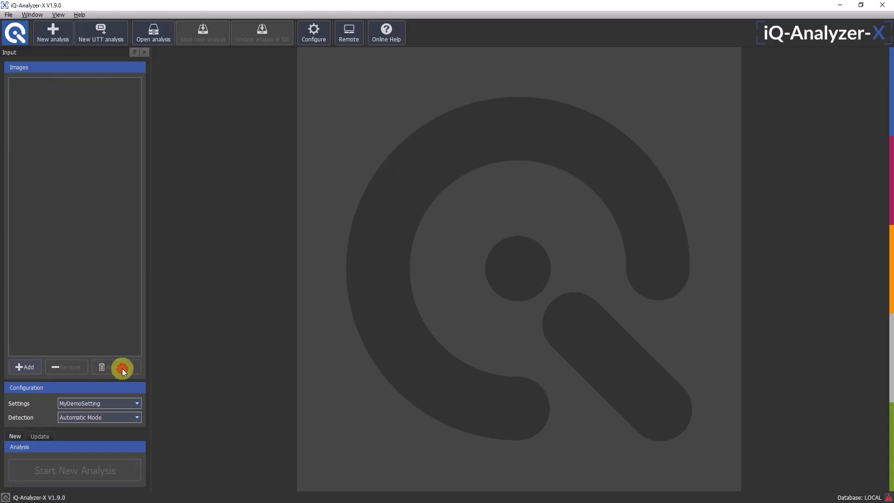
# Import reaGT_DR_bright_d55_2000lx_brightp_00.jpg from the SampleIQA OECF folder for a new analysis, keeping the automatically detected chart and reference
pyautogui.click(60, 32)
pyautogui.click(144, 82)
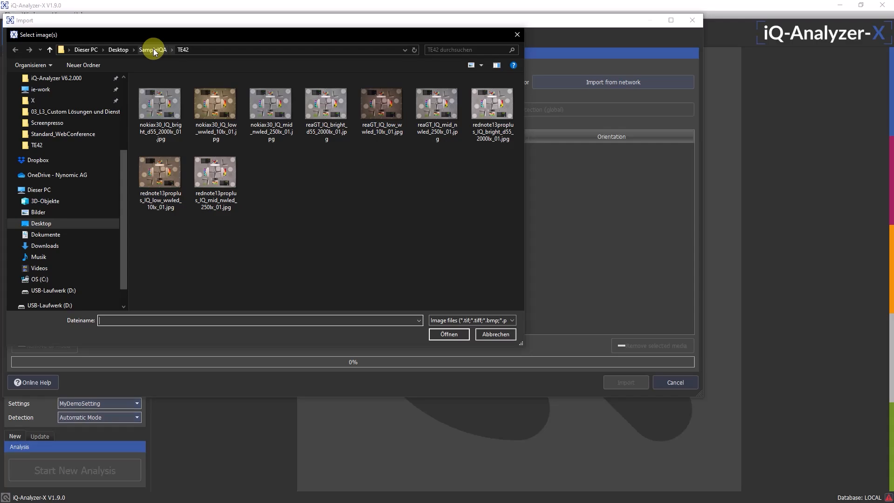
pyautogui.click(166, 49)
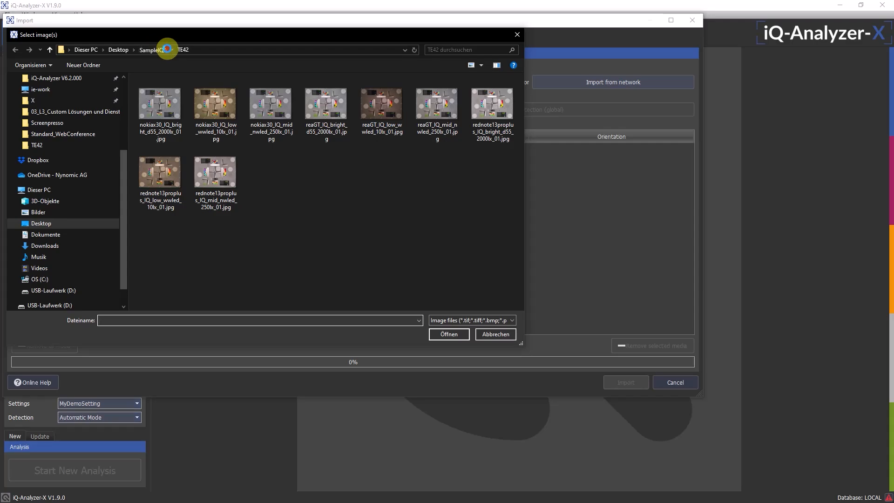
pyautogui.doubleClick(157, 91)
pyautogui.click(164, 102)
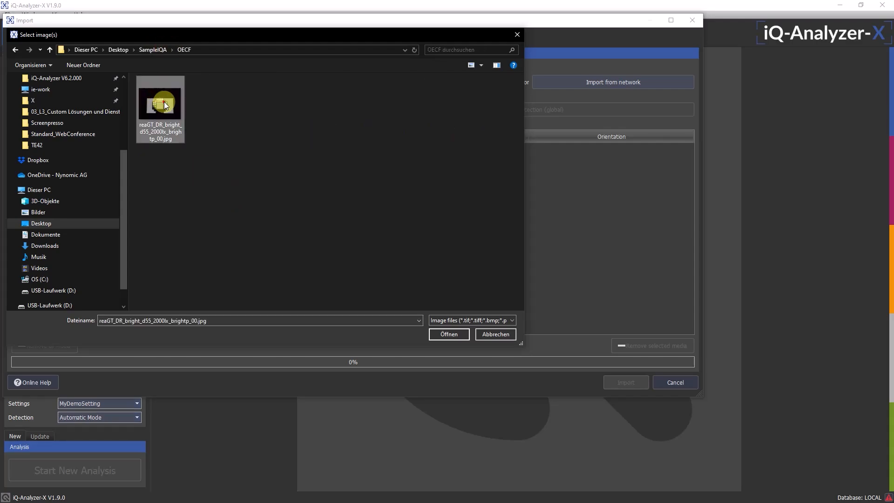
pyautogui.click(447, 333)
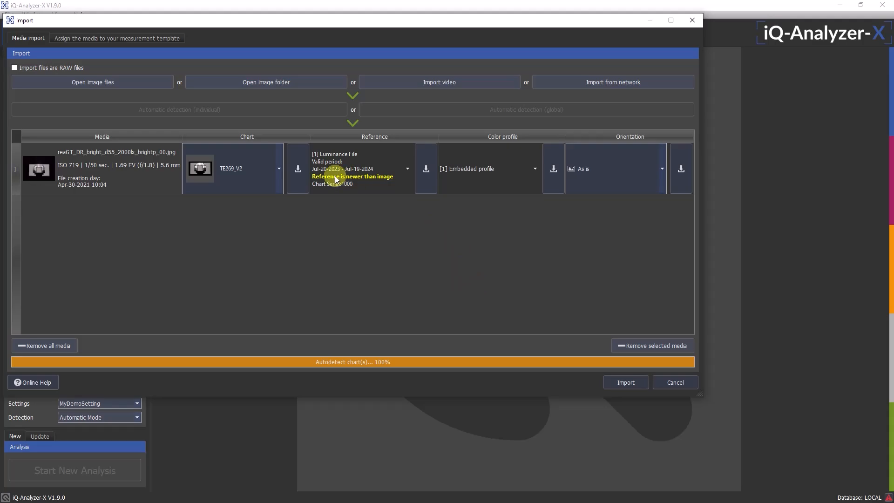
pyautogui.click(616, 382)
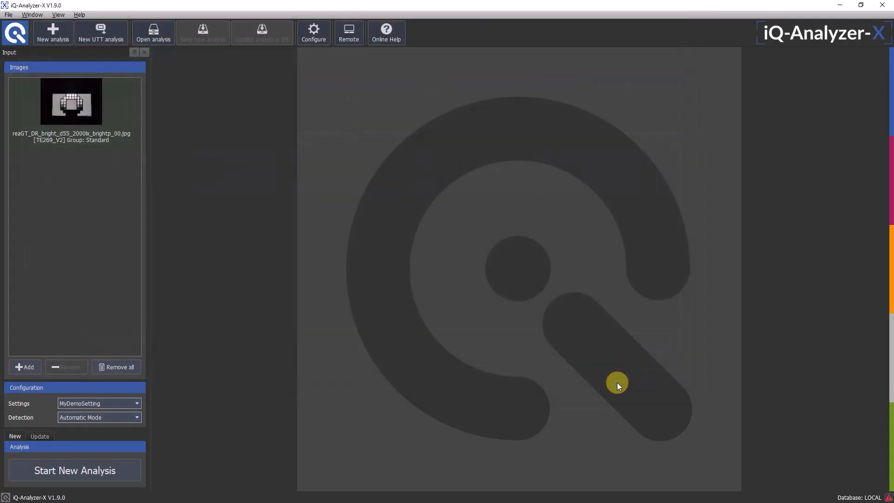
# Run a new analysis of the imported OECF image with the MyDemoSetting settings in Automatic Mode
pyautogui.click(66, 131)
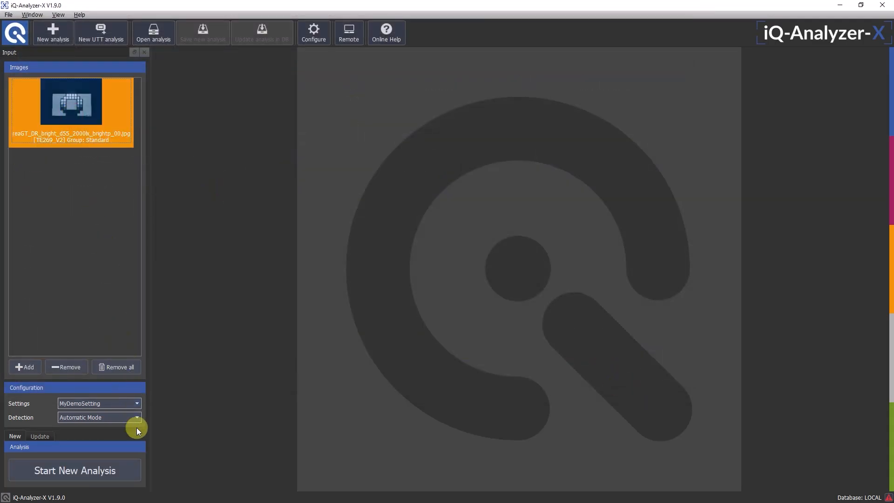
pyautogui.click(100, 471)
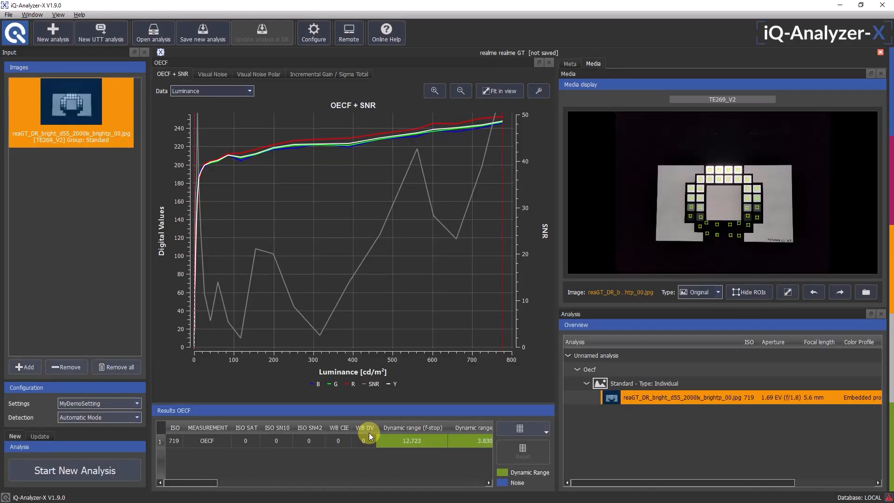
# Change the detection to Semiautomatic Mode and start another new analysis of the OECF image
pyautogui.click(82, 418)
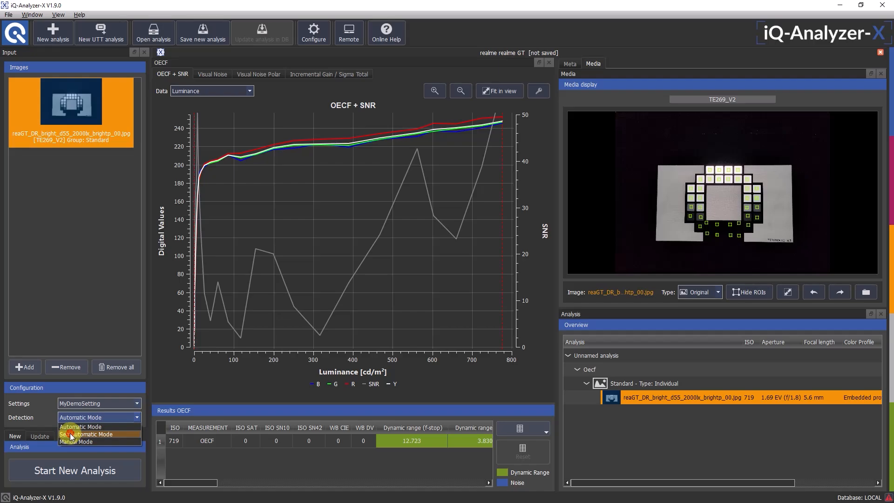
pyautogui.click(71, 433)
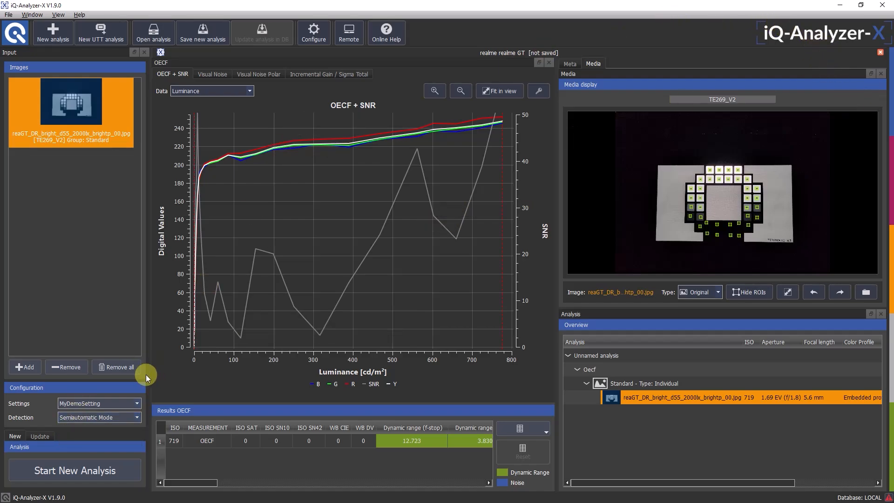
pyautogui.click(91, 471)
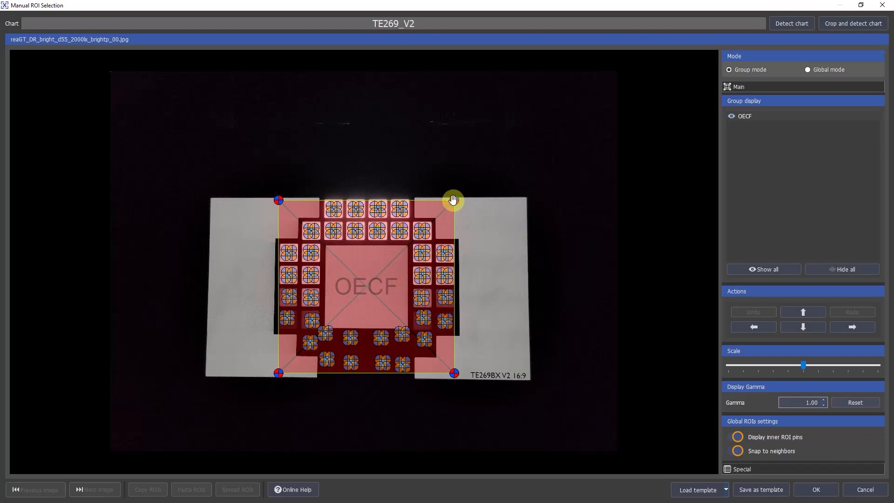
# Fine-tune the OECF grid's upper corners and recentre two dark patch ROIs below the central square, accepting the selection to run the analysis
pyautogui.moveTo(453, 200)
pyautogui.mouseDown()
pyautogui.moveTo(473, 175)
pyautogui.moveTo(457, 208)
pyautogui.moveTo(411, 233)
pyautogui.moveTo(465, 196)
pyautogui.moveTo(456, 199)
pyautogui.mouseUp()
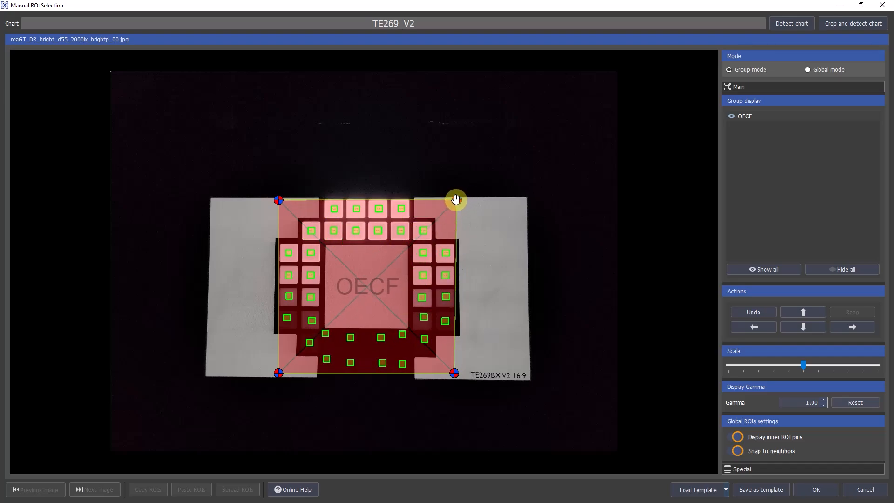
pyautogui.moveTo(279, 200)
pyautogui.mouseDown()
pyautogui.moveTo(265, 184)
pyautogui.moveTo(277, 199)
pyautogui.mouseUp()
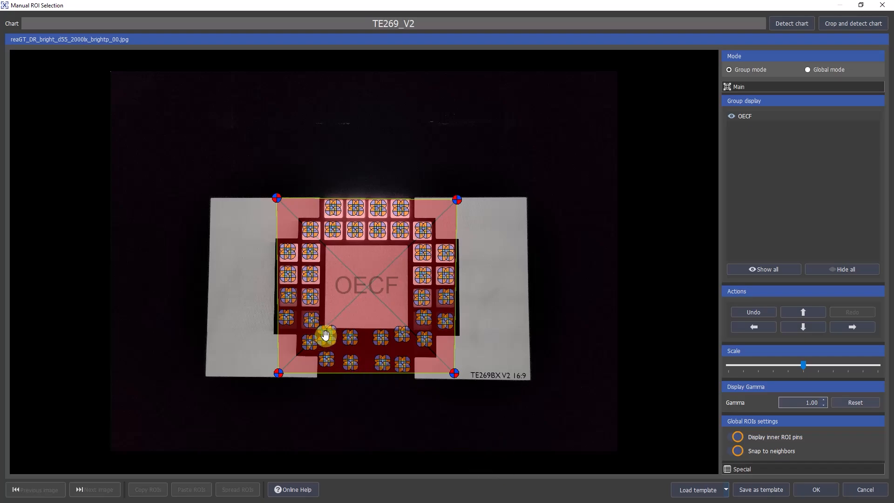
pyautogui.moveTo(325, 334); pyautogui.dragTo(332, 341)
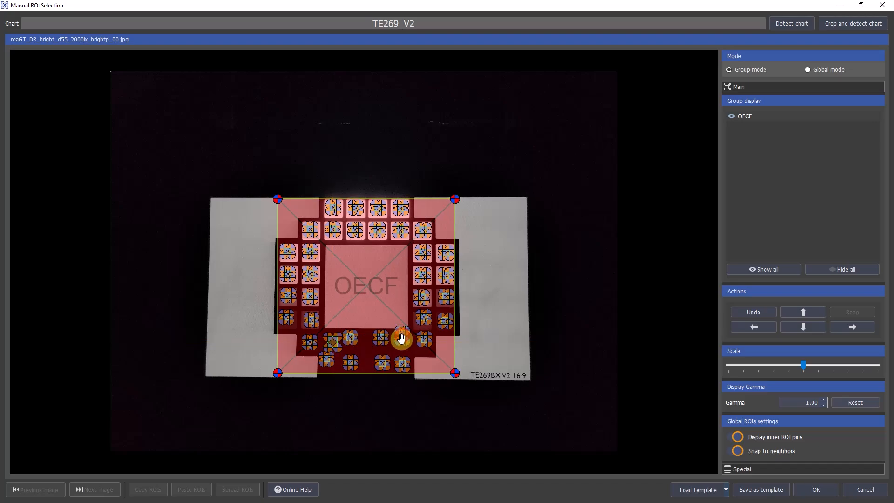
pyautogui.moveTo(402, 334); pyautogui.dragTo(401, 340)
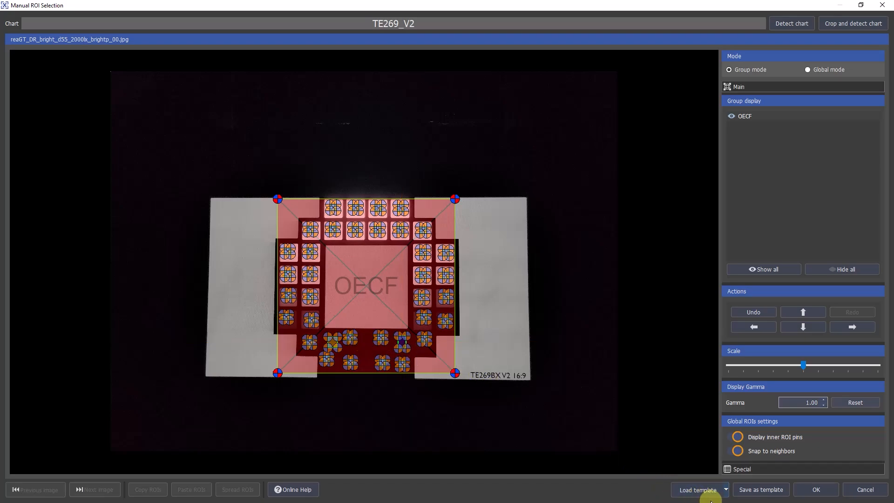
pyautogui.click(808, 489)
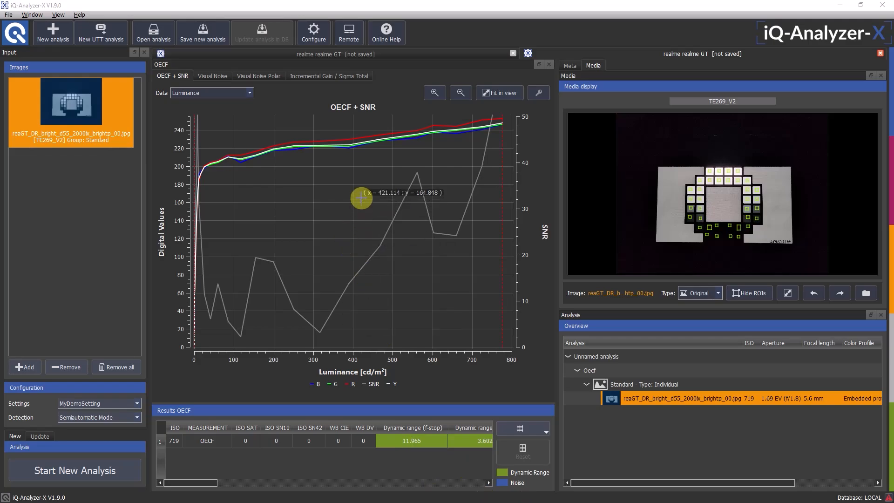
# Switch to the iQ-Analyzer-X product page in the browser, compare the Free and Professional versions, and return to the analysis software
pyautogui.hotkey('alt', 'Tab')
pyautogui.hotkey('alt', 'Tab')
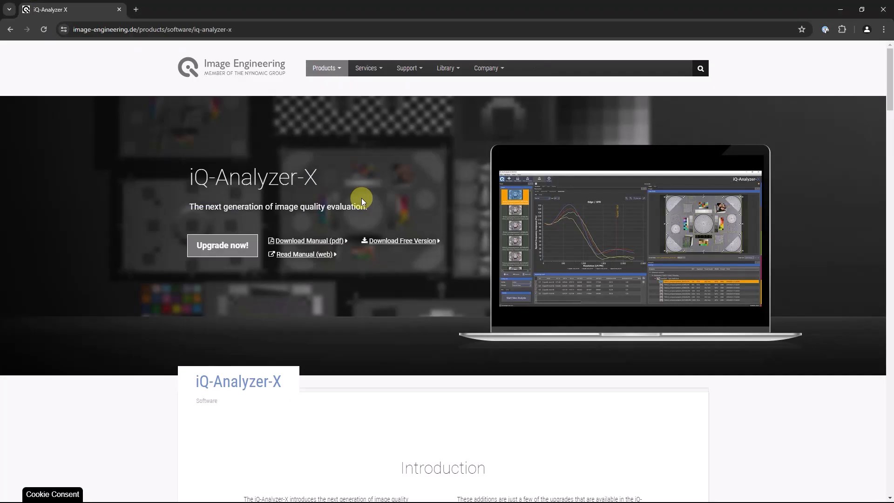
pyautogui.scroll(-15, 620, 260)
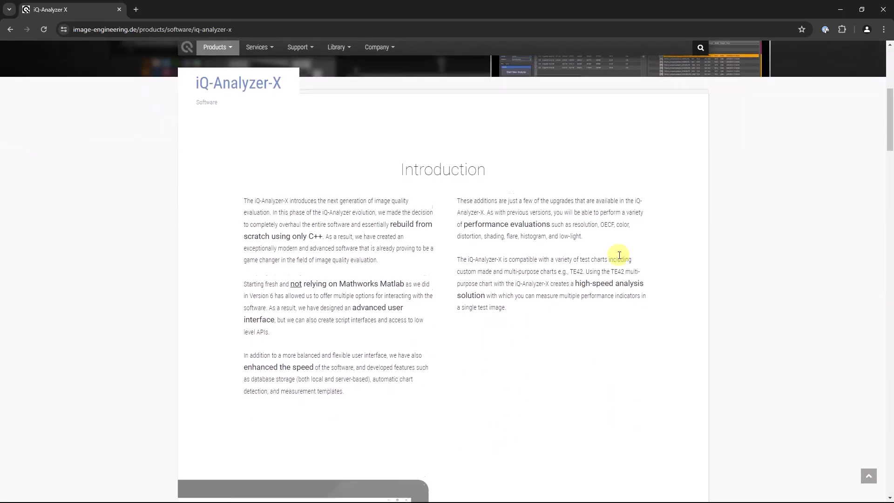
pyautogui.scroll(-13, 612, 245)
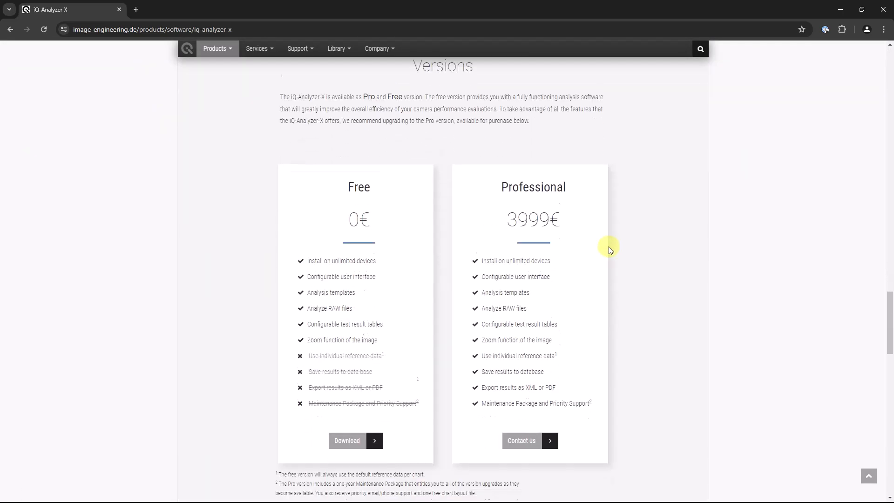
pyautogui.scroll(3, 608, 243)
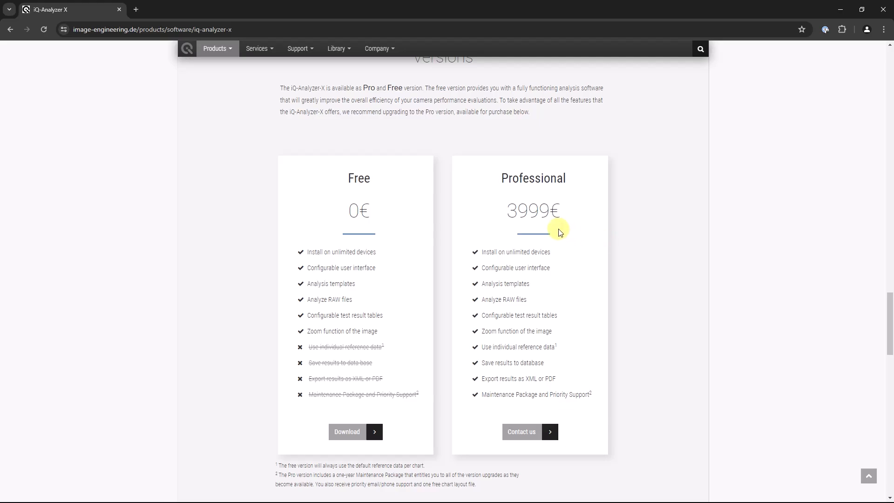
pyautogui.hotkey('alt', 'Tab')
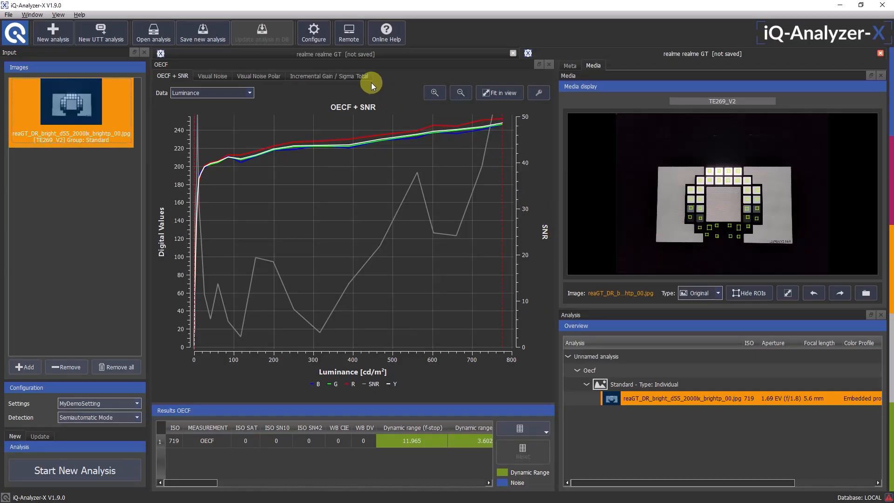
# Open the general configuration and check the network and local dongle information
pyautogui.click(309, 35)
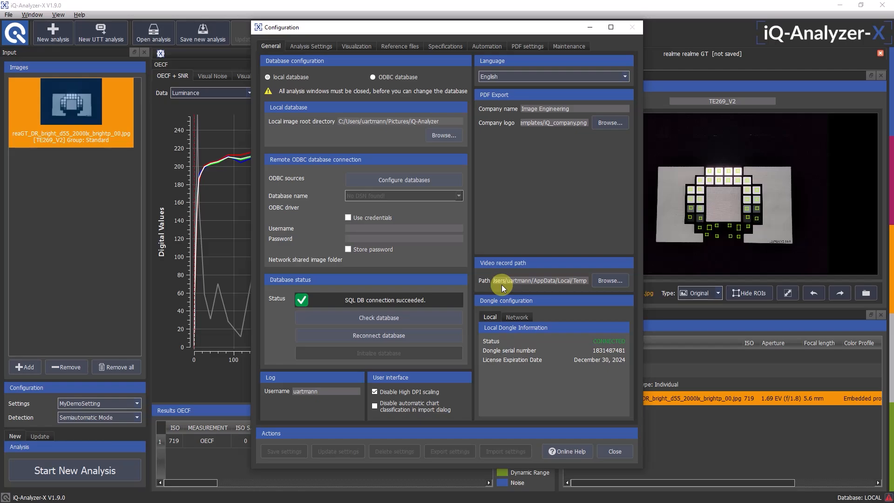
pyautogui.click(518, 317)
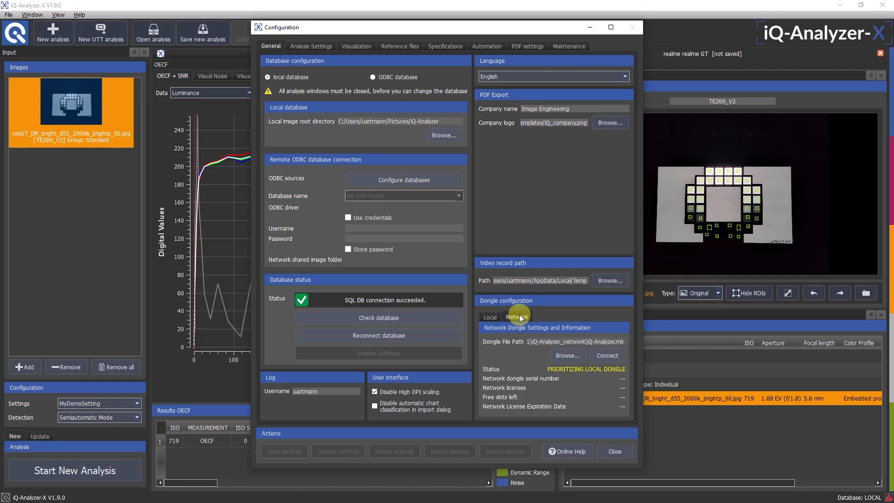
pyautogui.click(492, 315)
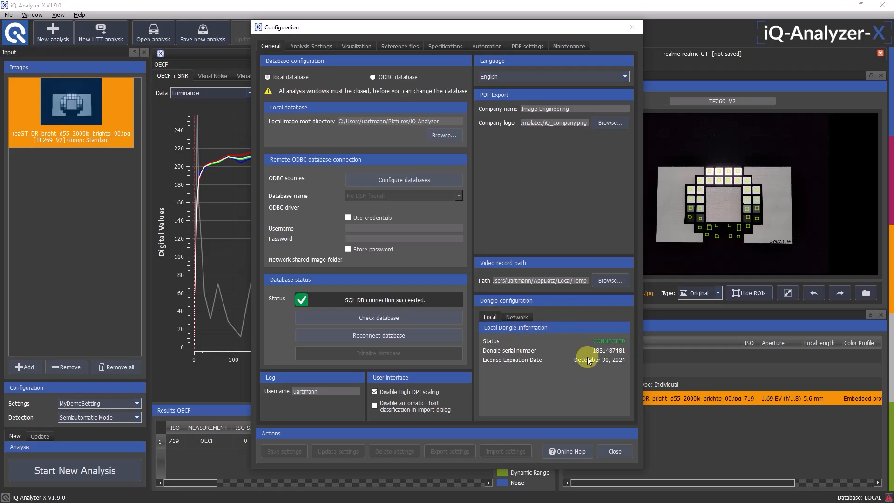
# Close the configuration, reopen it, and select the ODBC database instead of the local one
pyautogui.click(614, 452)
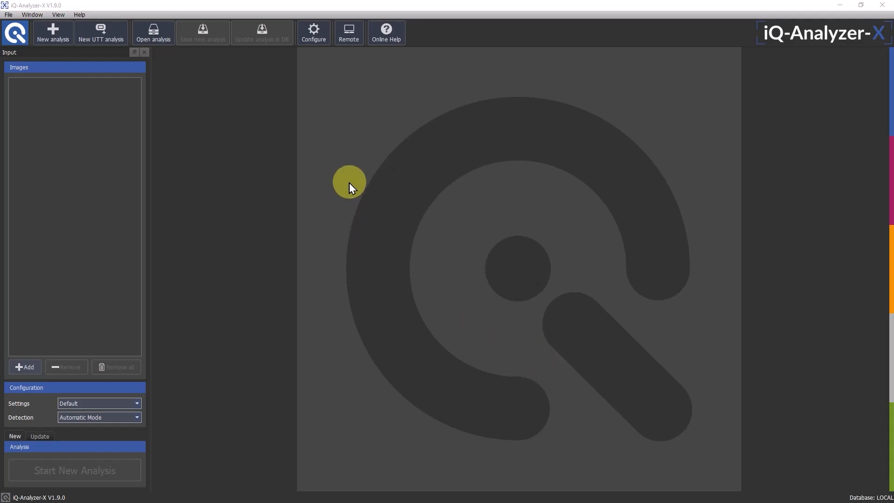
pyautogui.click(318, 38)
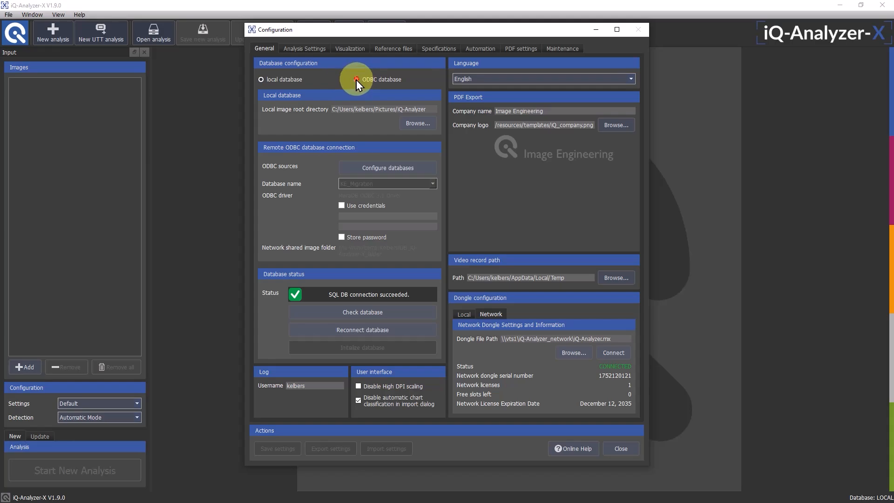
pyautogui.click(356, 79)
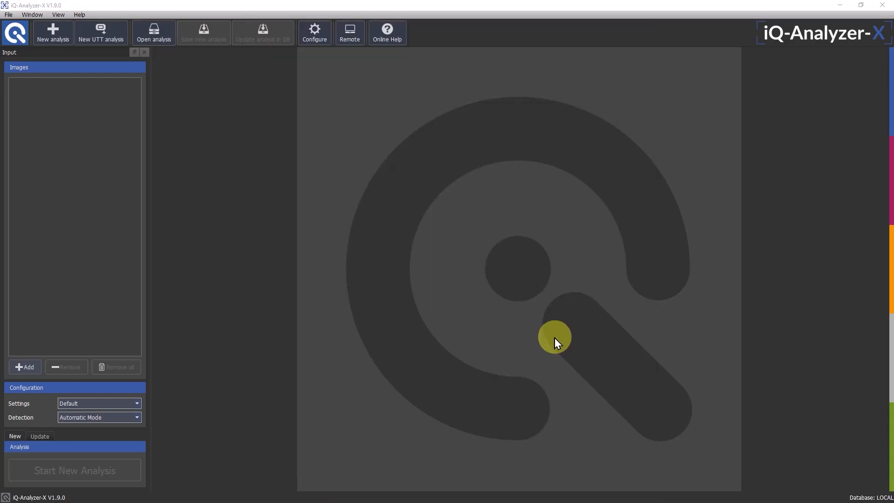
# Search the saved analyses for manufacturer OEM_01 and model Camera_01, and enable additional filters
pyautogui.click(150, 32)
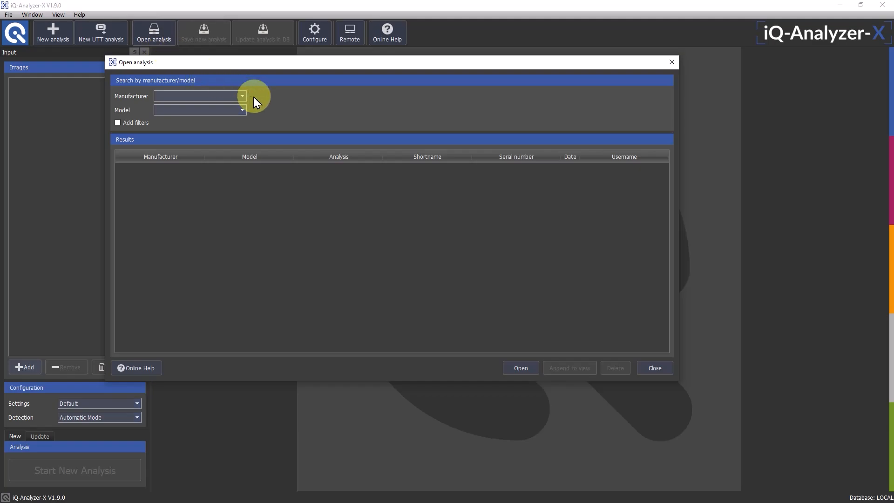
pyautogui.click(238, 96)
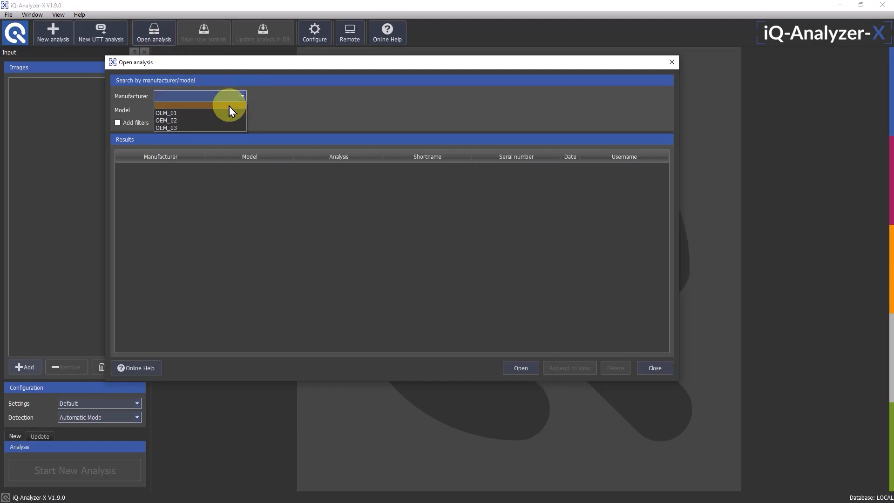
pyautogui.click(225, 113)
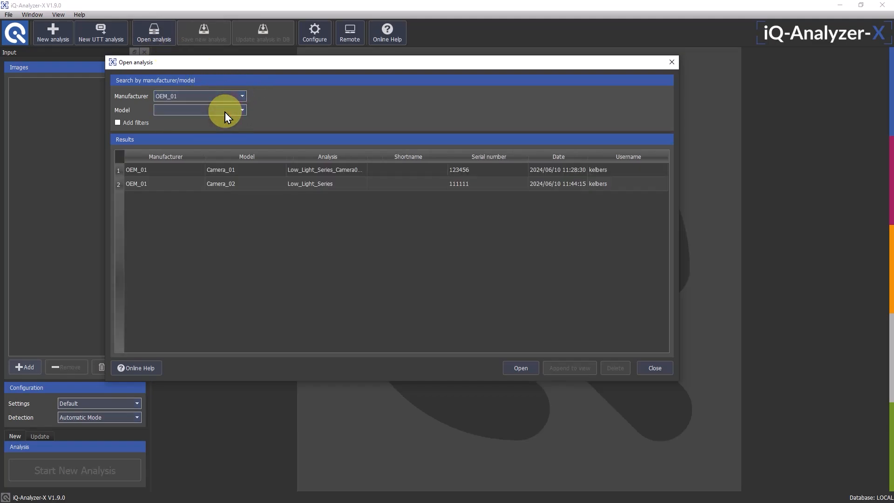
pyautogui.click(225, 112)
pyautogui.click(215, 127)
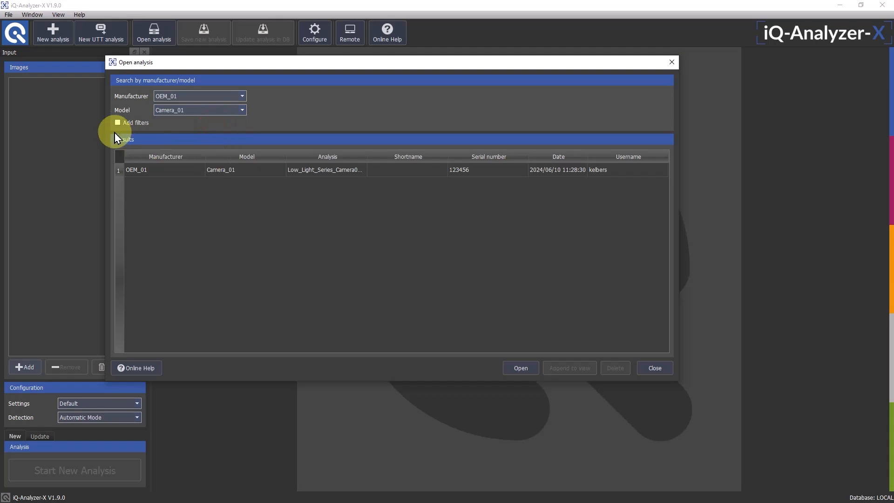
pyautogui.click(118, 123)
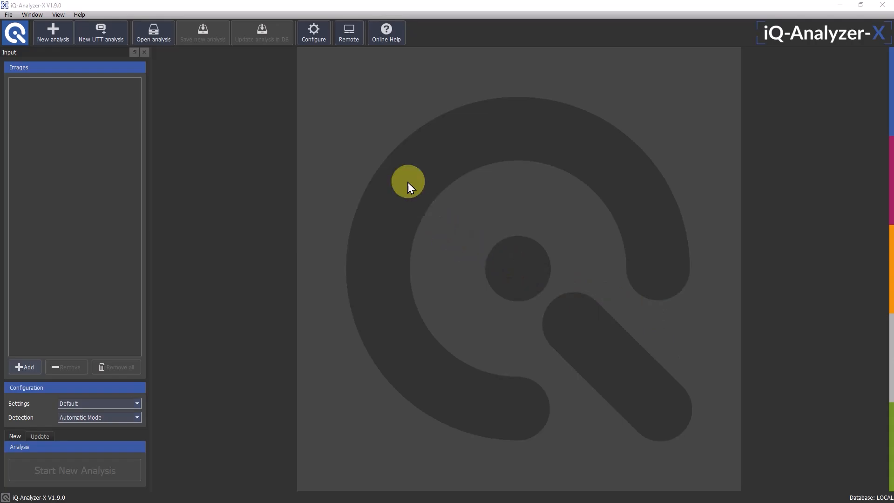
# Open the database maintenance configuration and select the newest local database backup in the archive
pyautogui.click(313, 36)
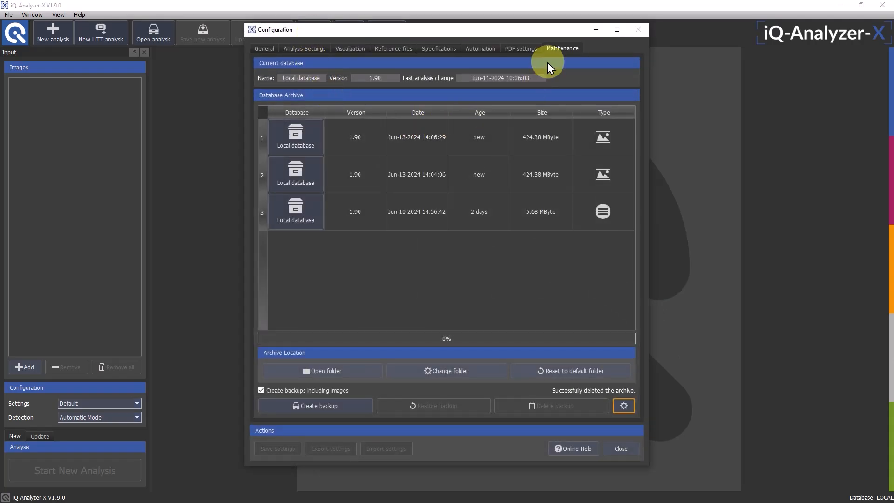
pyautogui.click(304, 150)
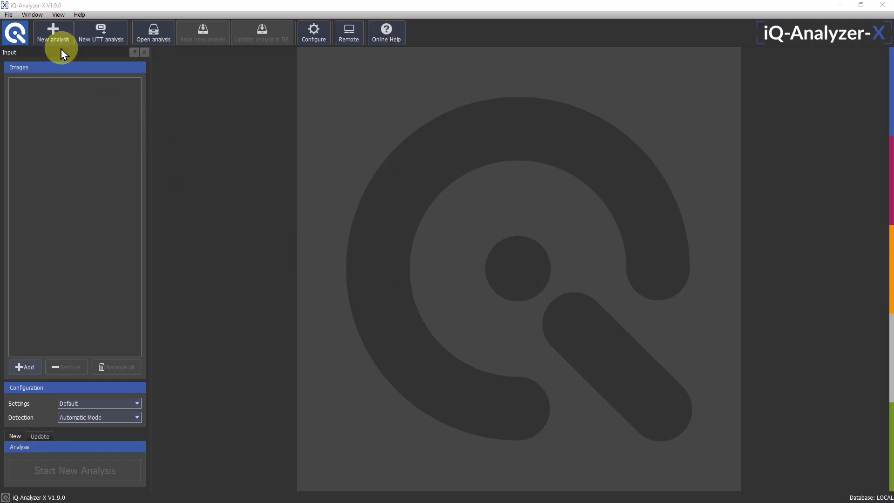
# Start a new analysis with video import and load the video file oneplusNord2_VID_mid_nwled_250lx.mp4
pyautogui.click(53, 34)
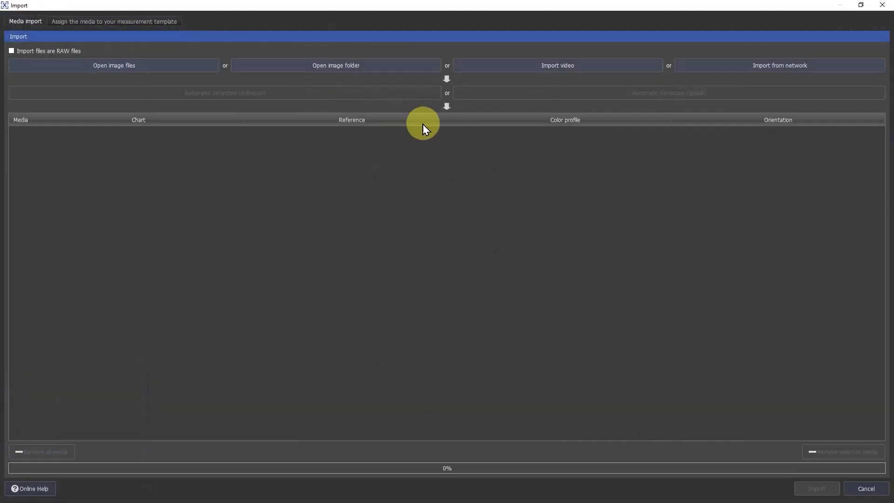
pyautogui.click(510, 65)
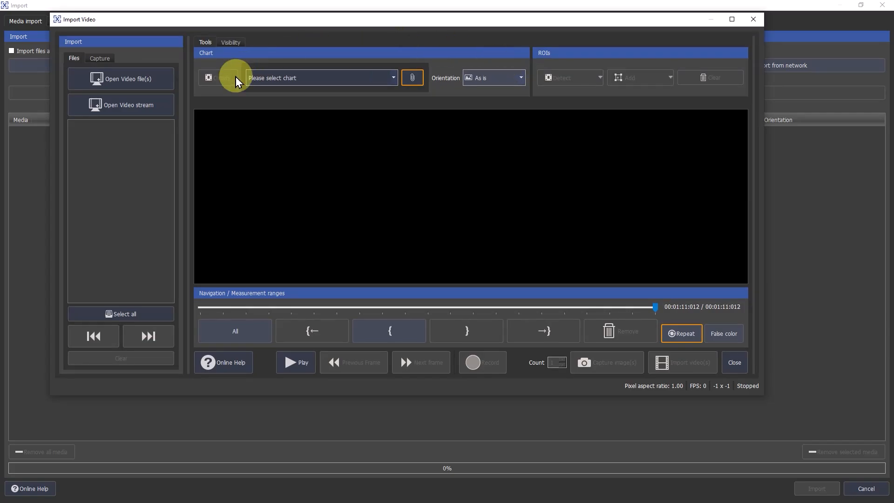
pyautogui.click(121, 80)
pyautogui.doubleClick(135, 105)
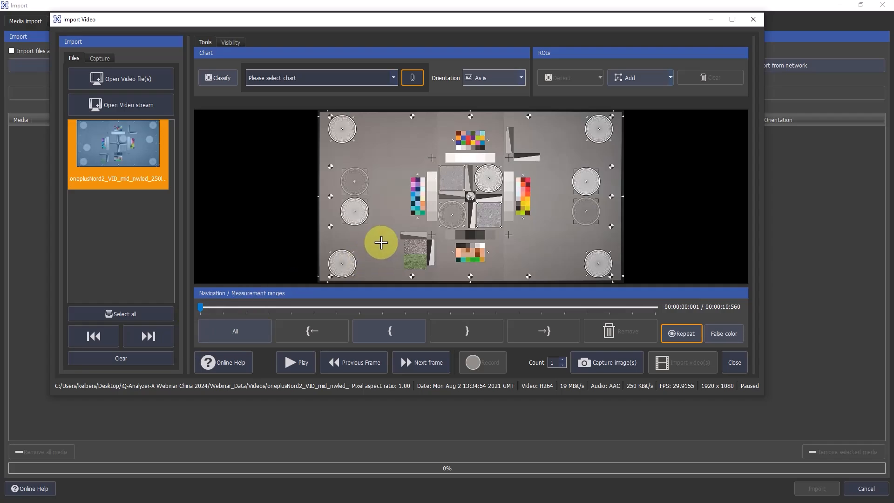
# Capture single frames at about 2.4, 4.1 and 6.1 seconds of the video and close the video import
pyautogui.moveTo(202, 306); pyautogui.dragTo(303, 309)
pyautogui.click(610, 371)
pyautogui.click(611, 368)
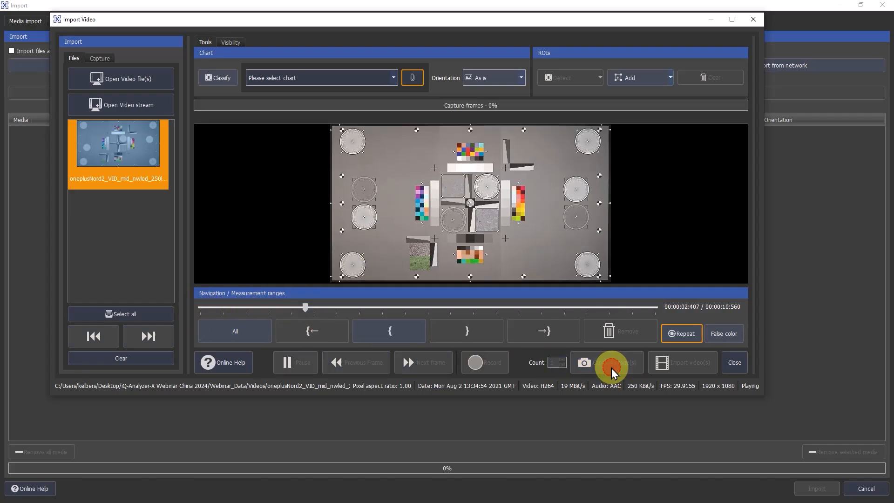
pyautogui.moveTo(306, 307); pyautogui.dragTo(482, 328)
pyautogui.click(629, 362)
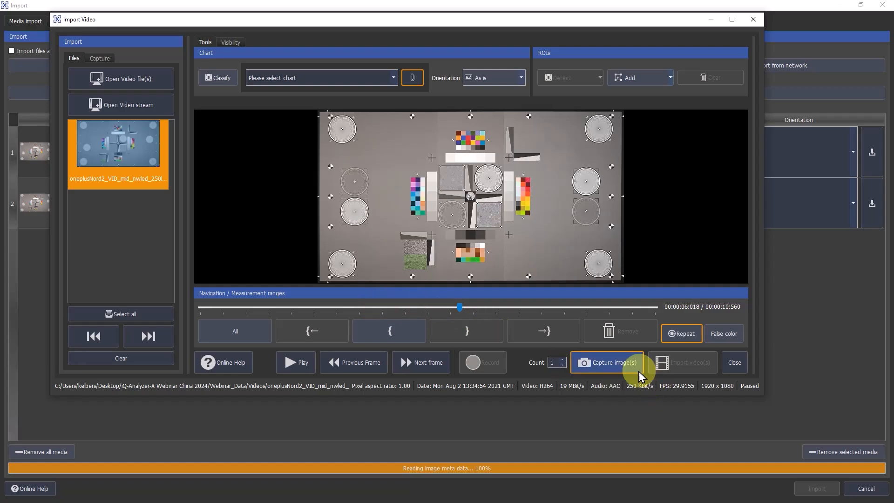
pyautogui.click(619, 363)
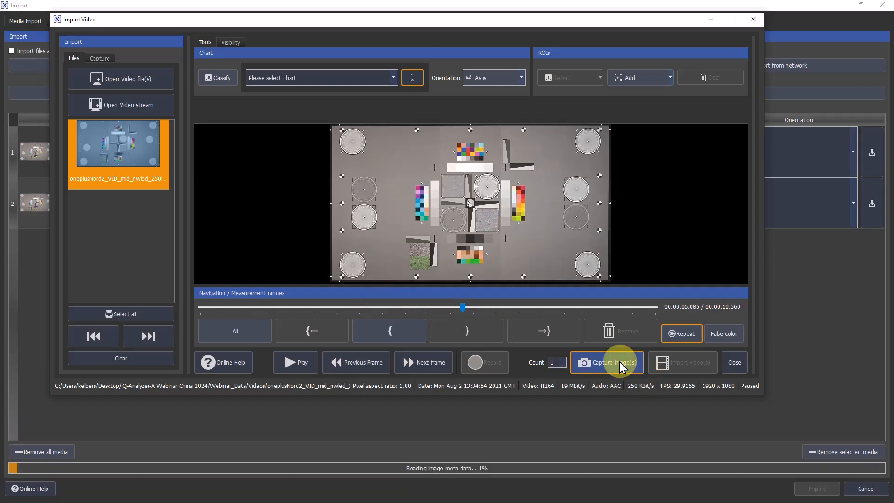
pyautogui.click(733, 367)
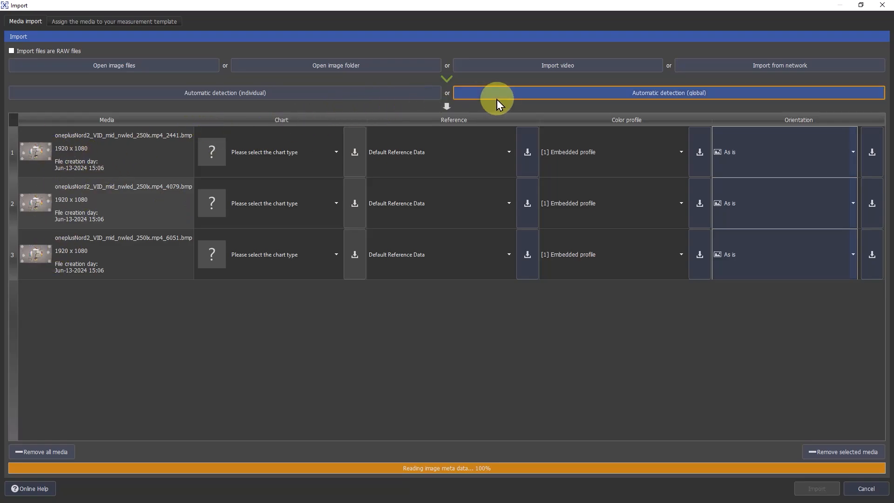
# Detect the chart type globally for the three captured frames, import them, and start a new analysis
pyautogui.click(478, 97)
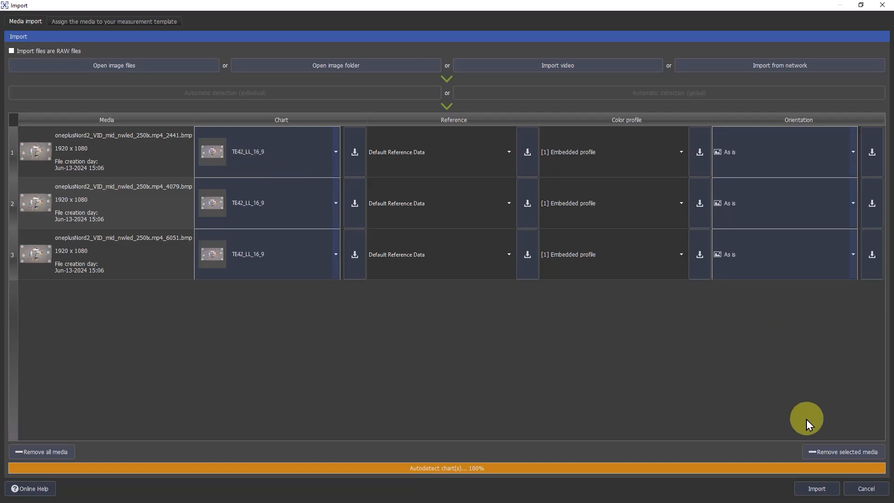
pyautogui.click(805, 487)
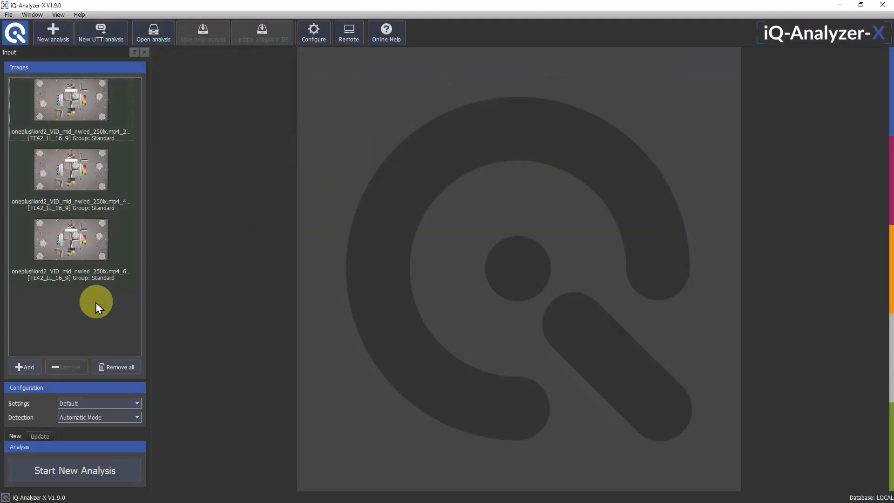
pyautogui.click(81, 468)
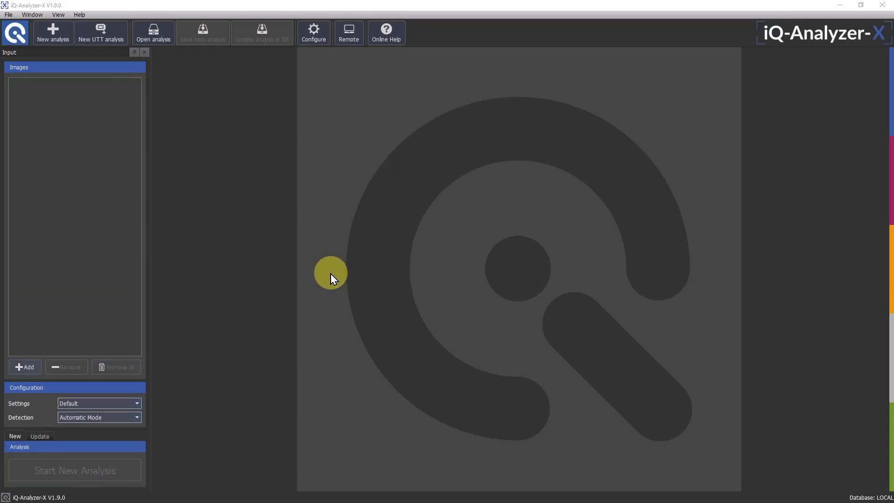
pyautogui.click(54, 39)
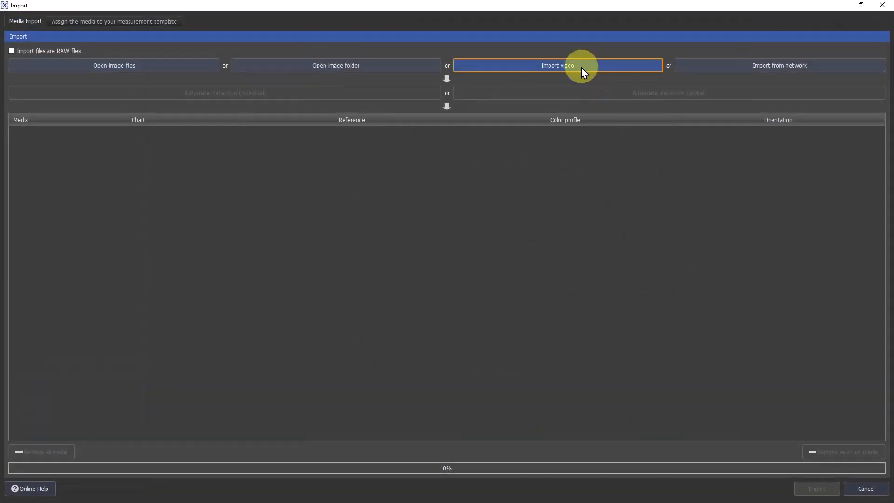
pyautogui.click(570, 66)
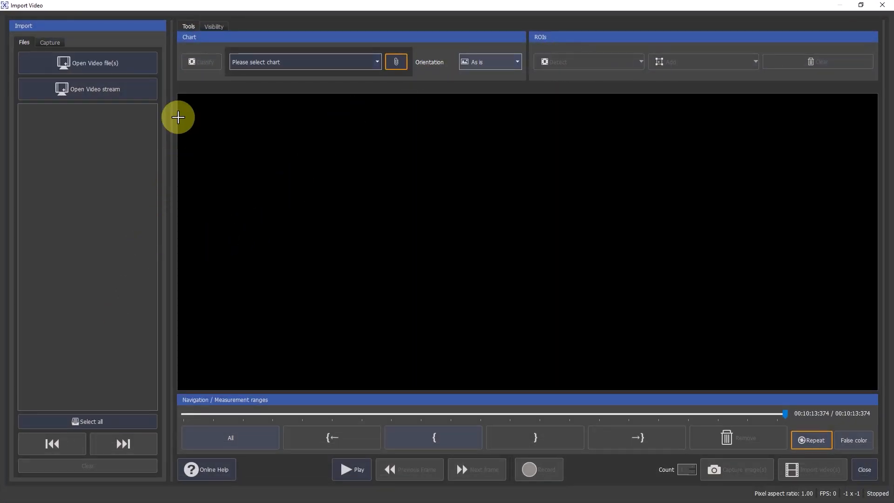
pyautogui.click(99, 91)
pyautogui.moveTo(233, 216); pyautogui.dragTo(250, 149)
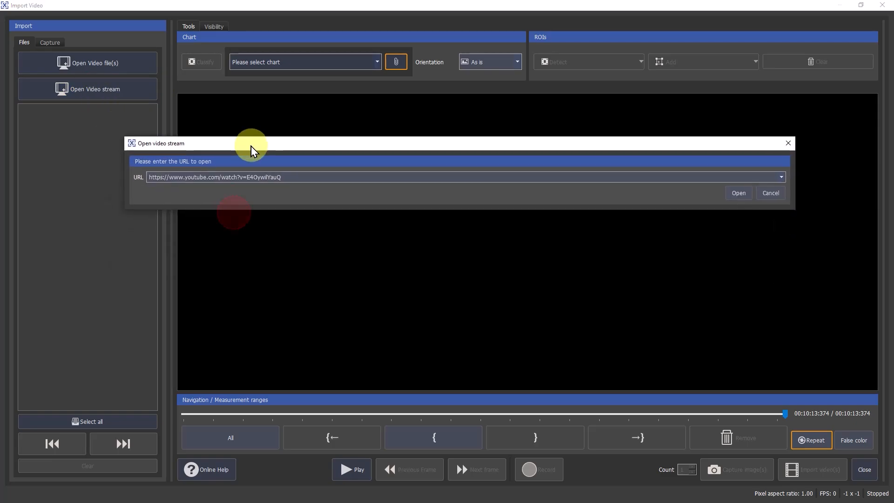
pyautogui.moveTo(285, 177); pyautogui.dragTo(114, 176)
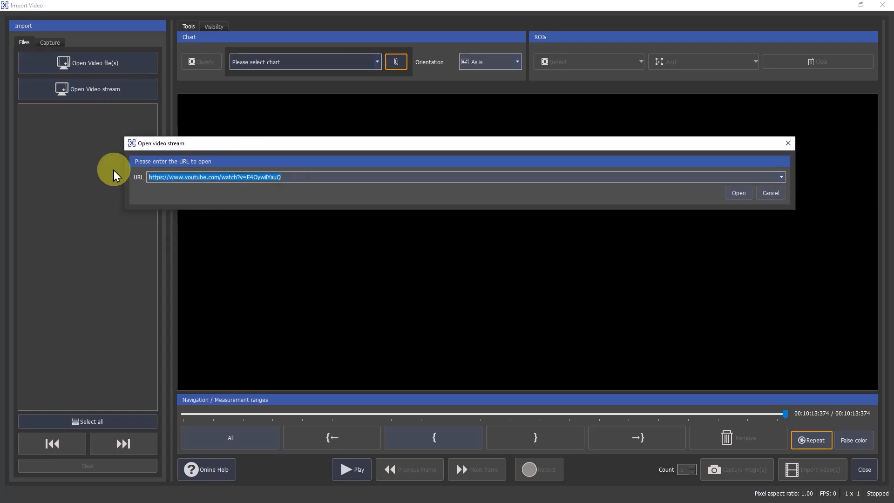
pyautogui.write('https://ntv2.akamaized.net/hls/live/2013923/NASA-NTV2-HLS/master.m3u8')
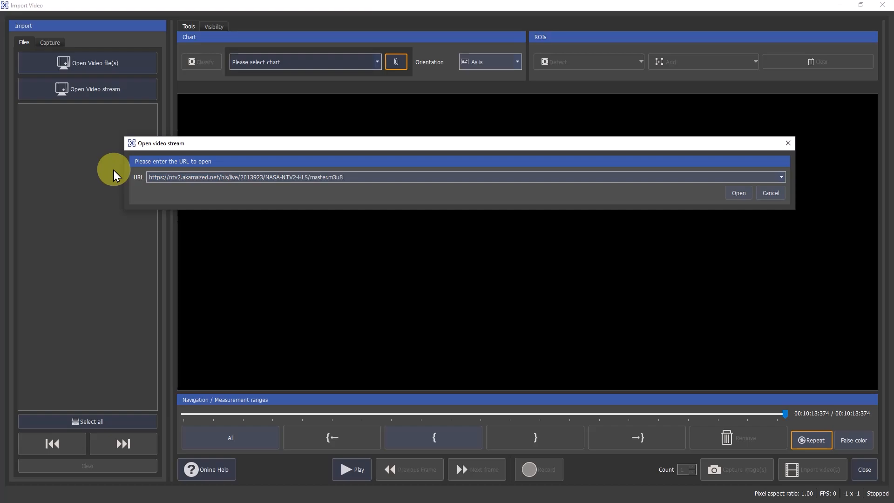
pyautogui.click(734, 192)
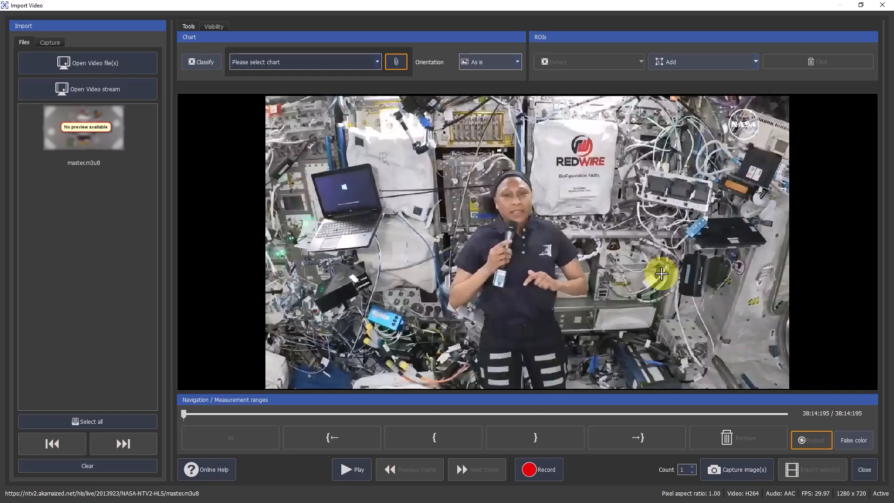
# Record a short clip of the live stream, select the recorded AVI file, and move its playback position forward
pyautogui.click(533, 471)
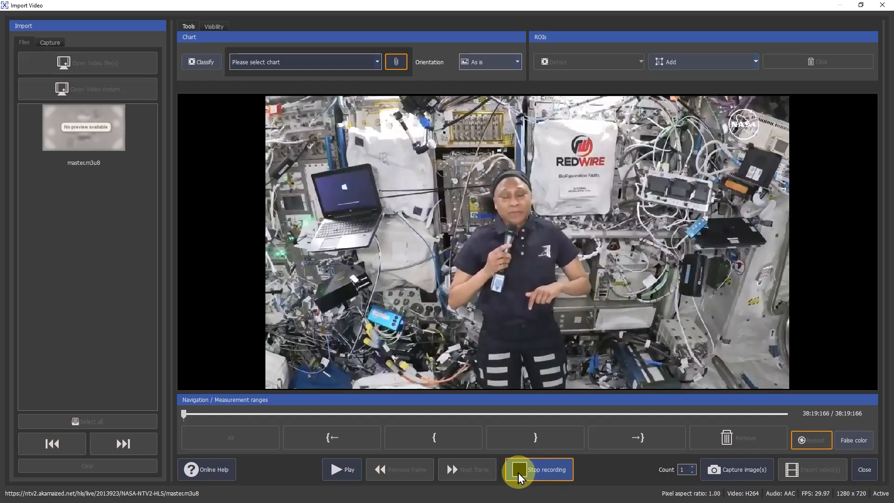
pyautogui.click(518, 472)
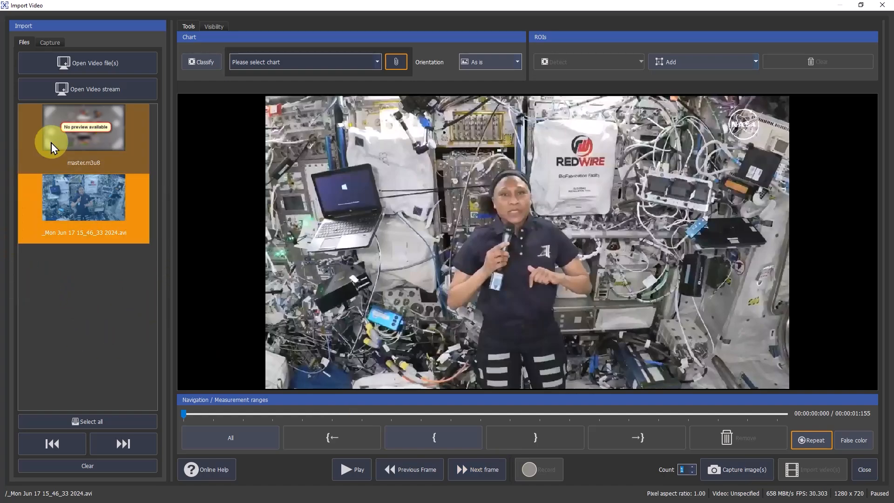
pyautogui.click(86, 203)
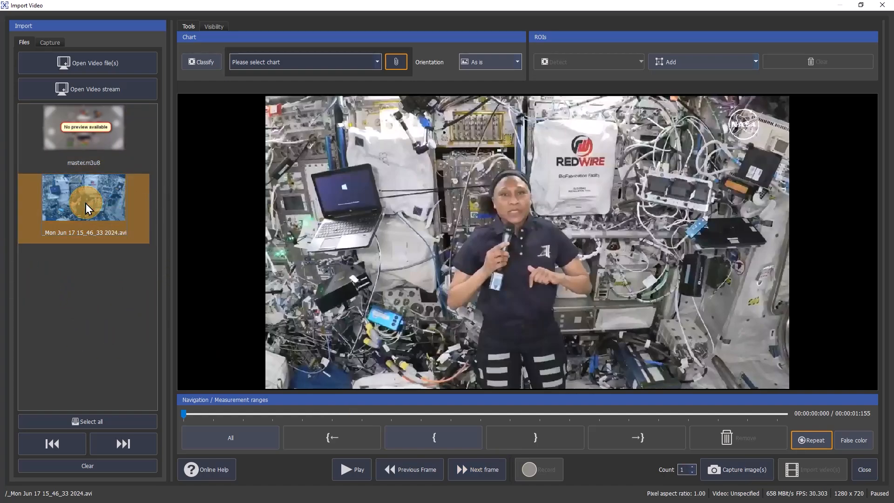
pyautogui.moveTo(184, 413); pyautogui.dragTo(315, 421)
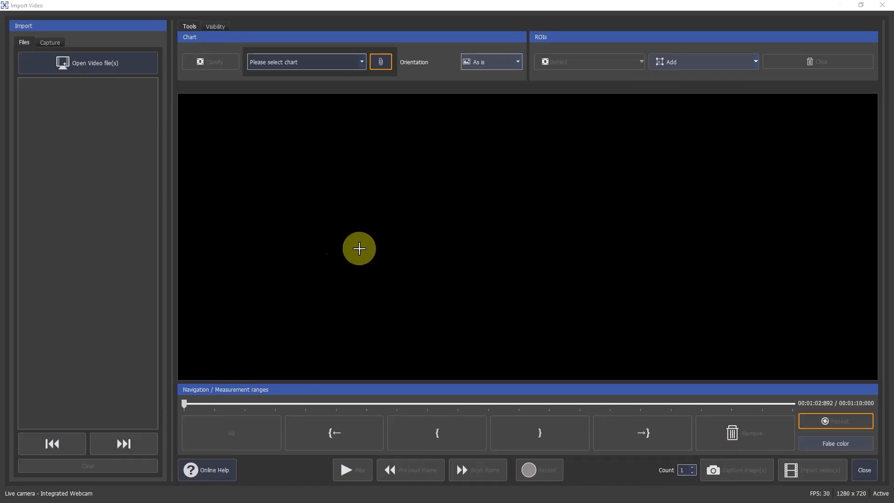
# Show the integrated webcam's live feed and add a small ROI on the left one of the two brightest gray patches
pyautogui.click(51, 43)
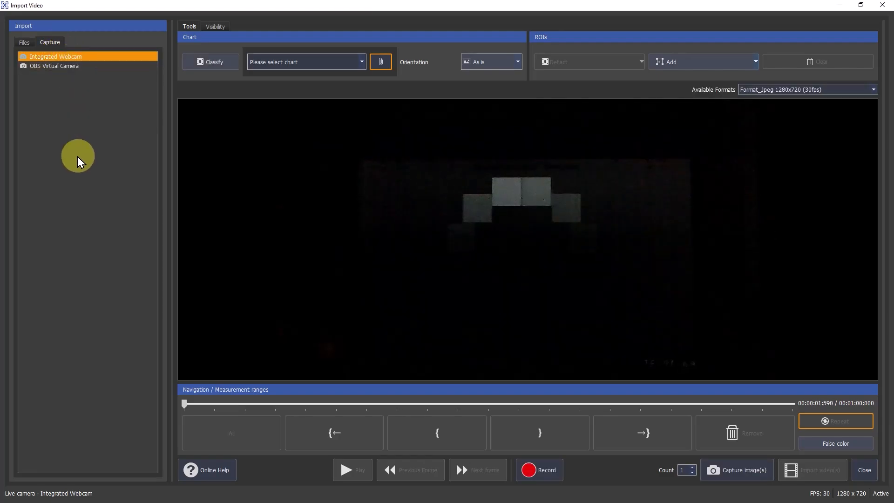
pyautogui.click(676, 66)
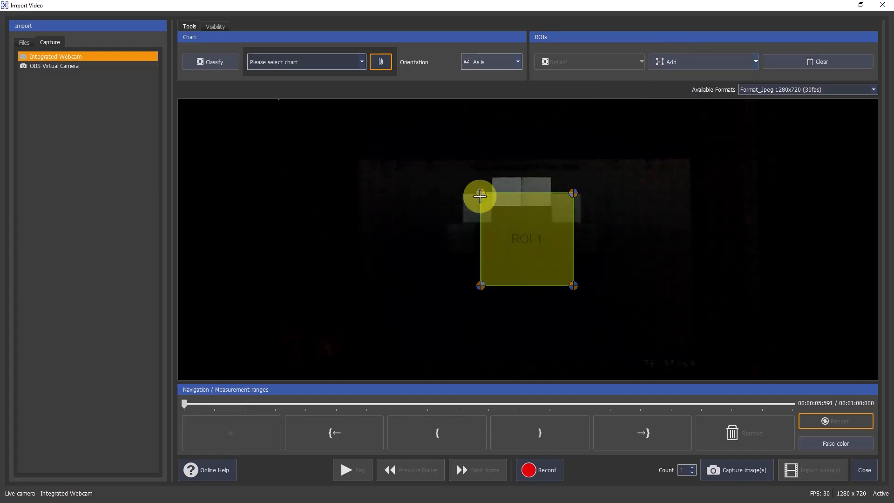
pyautogui.moveTo(479, 194); pyautogui.dragTo(506, 190)
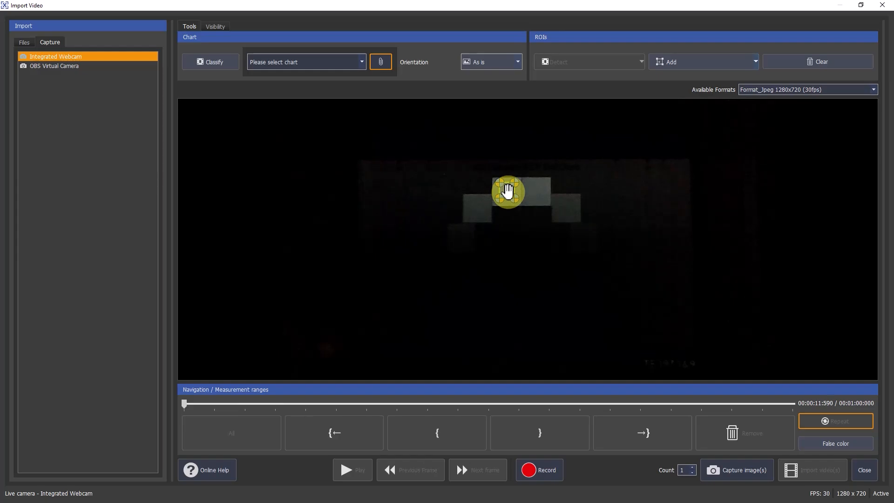
# Enable the L and StdDev measurements for the ROI on the live webcam image
pyautogui.rightClick(507, 190)
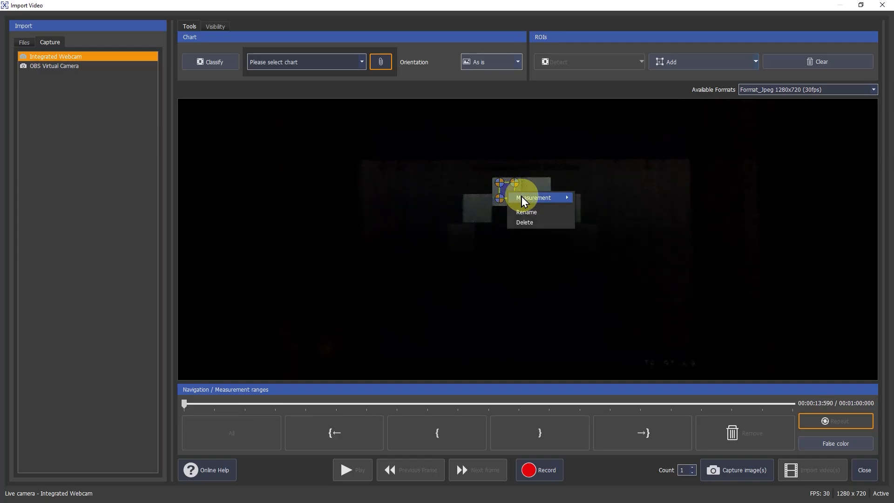
pyautogui.moveTo(523, 197)
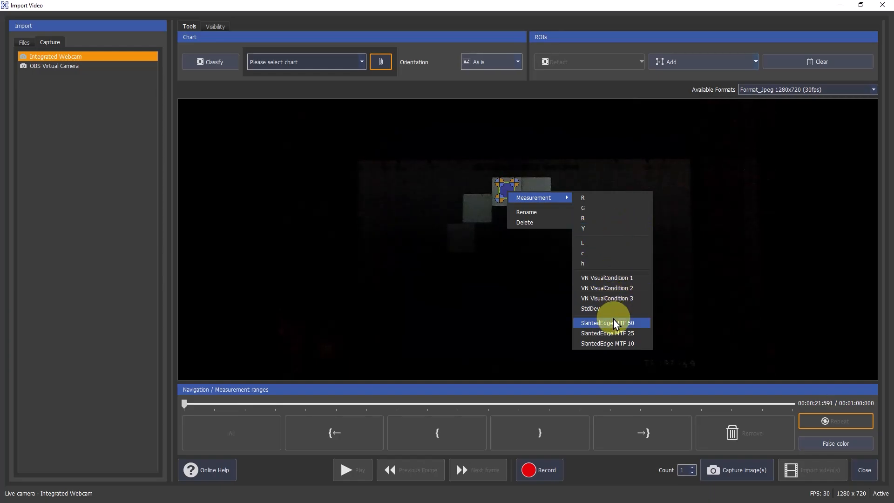
pyautogui.click(601, 247)
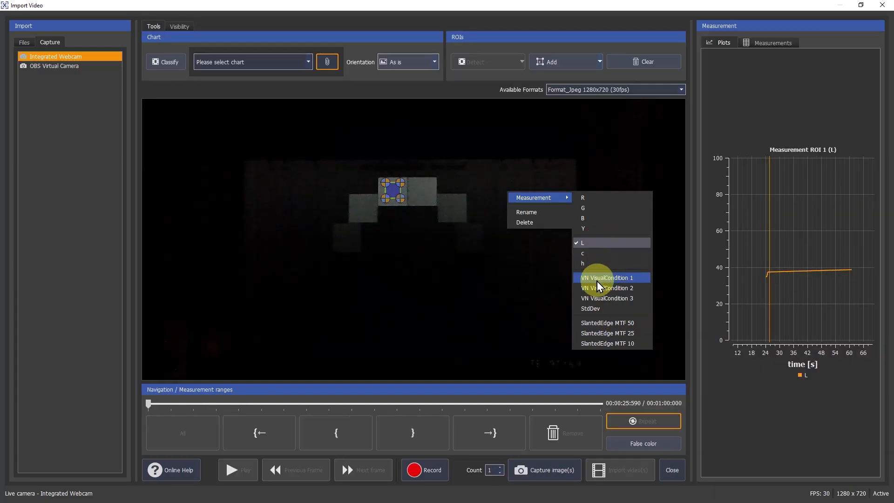
pyautogui.click(595, 309)
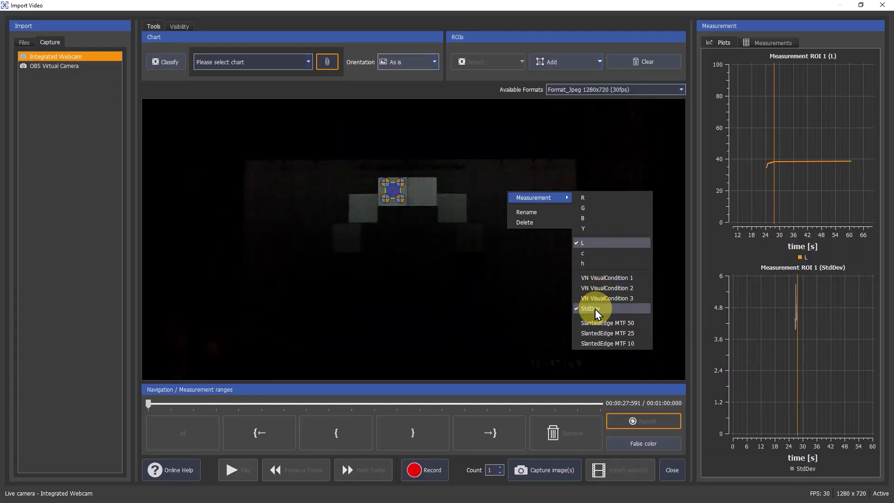
pyautogui.click(676, 221)
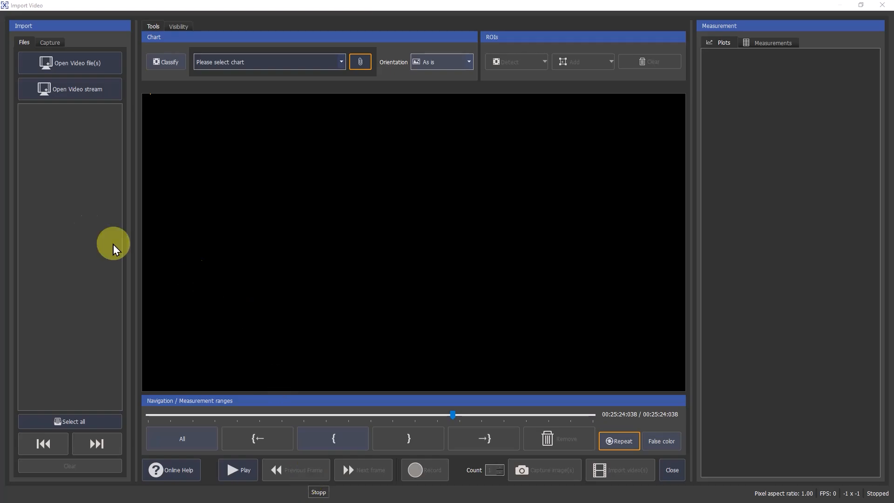
# Open the video oneplusNord2_VID_mid_nwled_250lx.mp4, classify its chart automatically, and detect the chart's ROIs
pyautogui.click(56, 66)
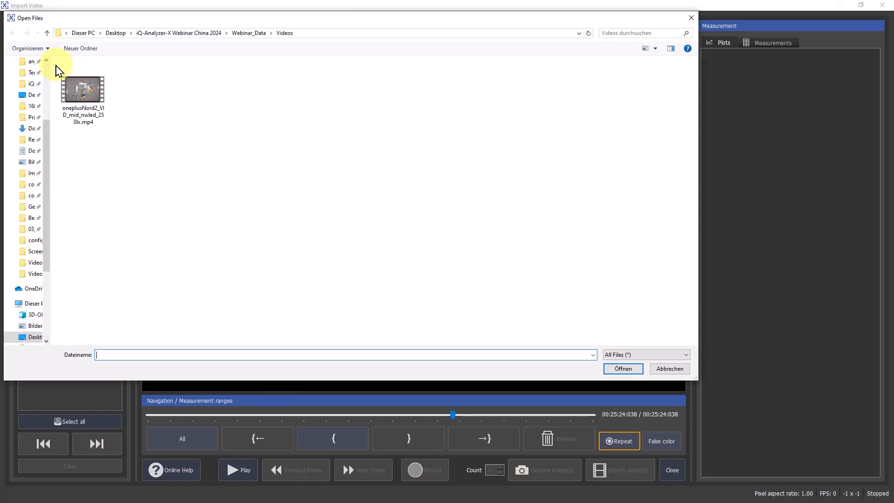
pyautogui.doubleClick(76, 86)
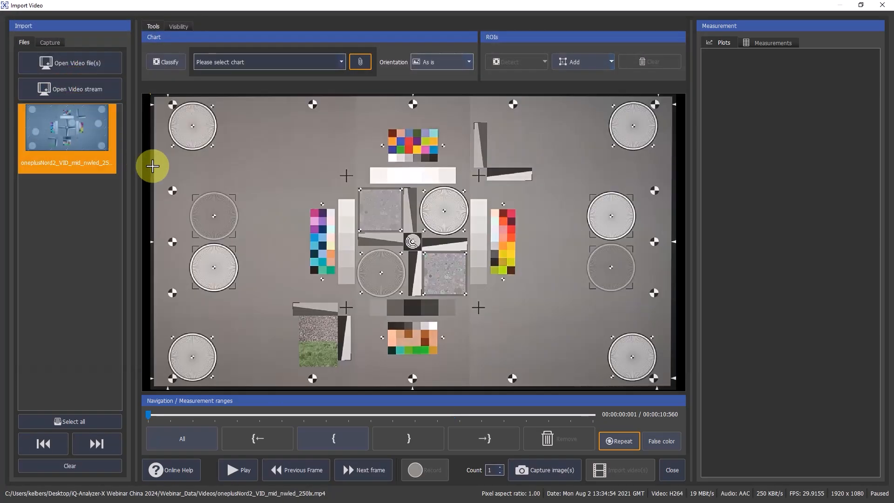
pyautogui.click(172, 68)
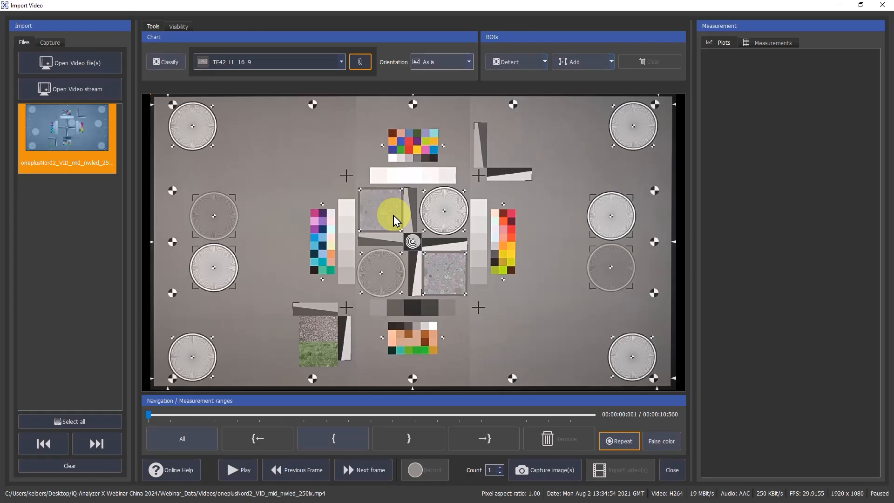
pyautogui.click(526, 70)
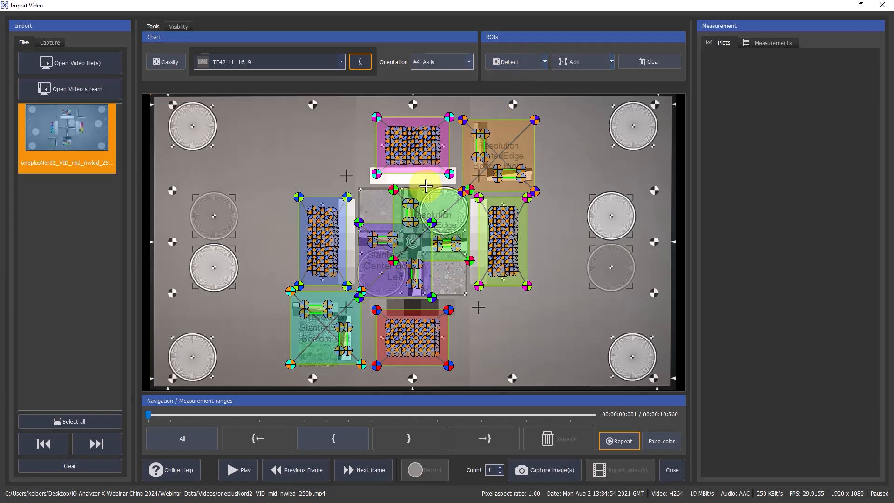
# Enable the SlantedEdge MTF 50 measurement for the upper vertical edge ROI in the Center Top Right slanted-edge group
pyautogui.scroll(5, 418, 200)
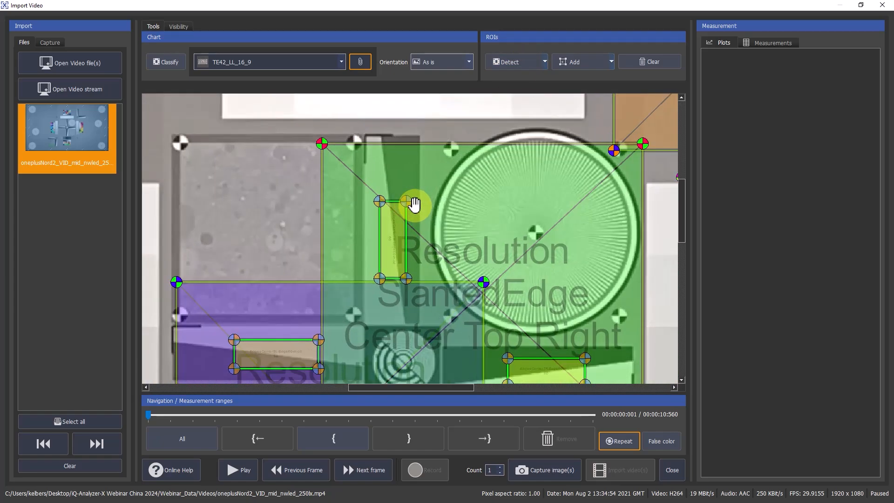
pyautogui.scroll(2, 414, 204)
pyautogui.click(384, 242)
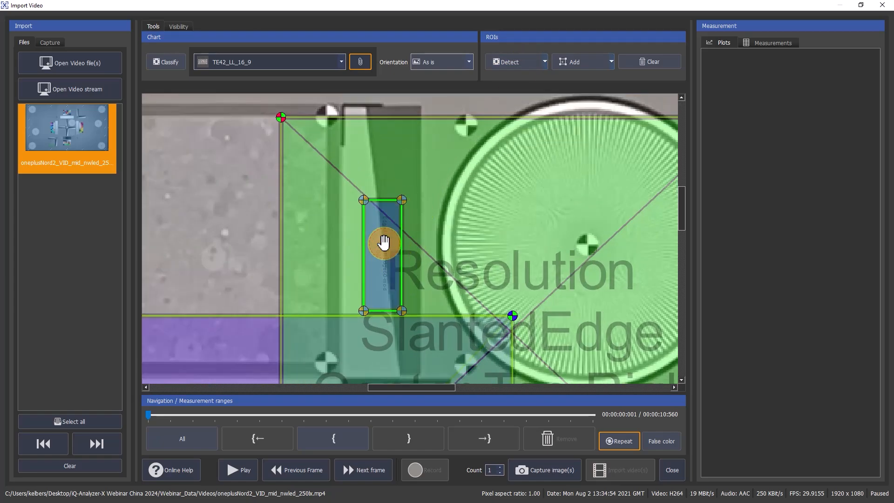
pyautogui.rightClick(384, 243)
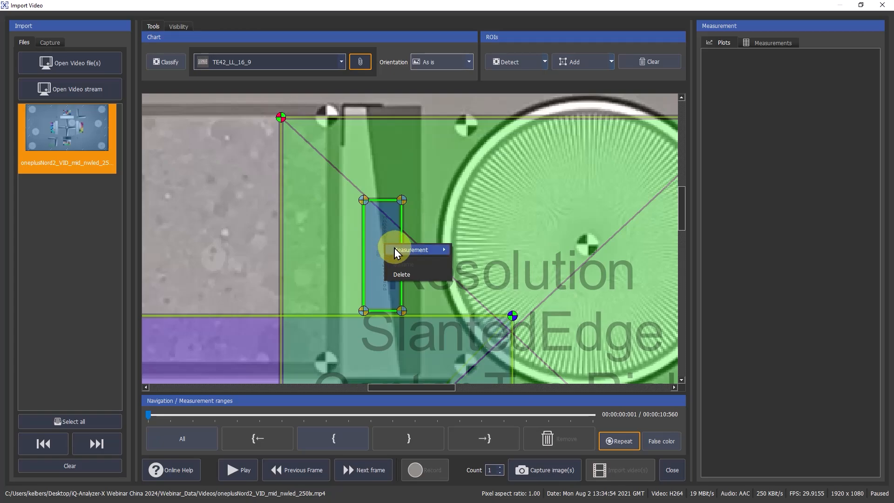
pyautogui.moveTo(395, 251)
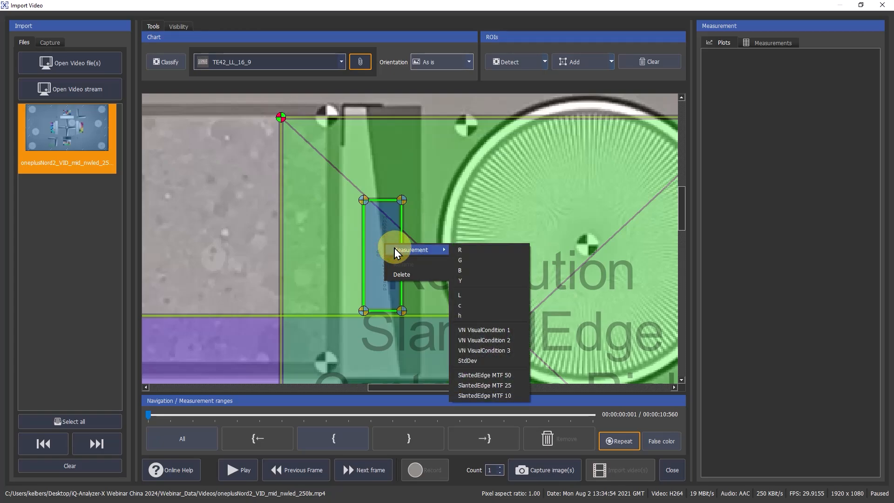
pyautogui.click(505, 376)
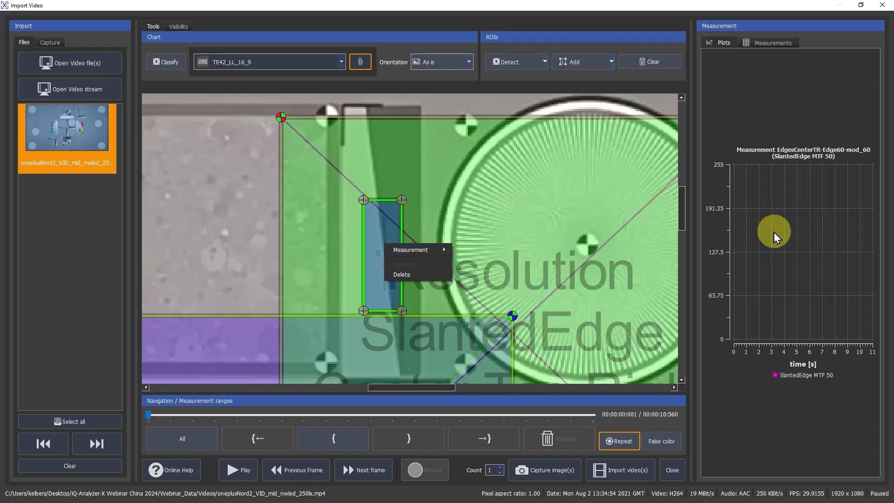
pyautogui.click(264, 247)
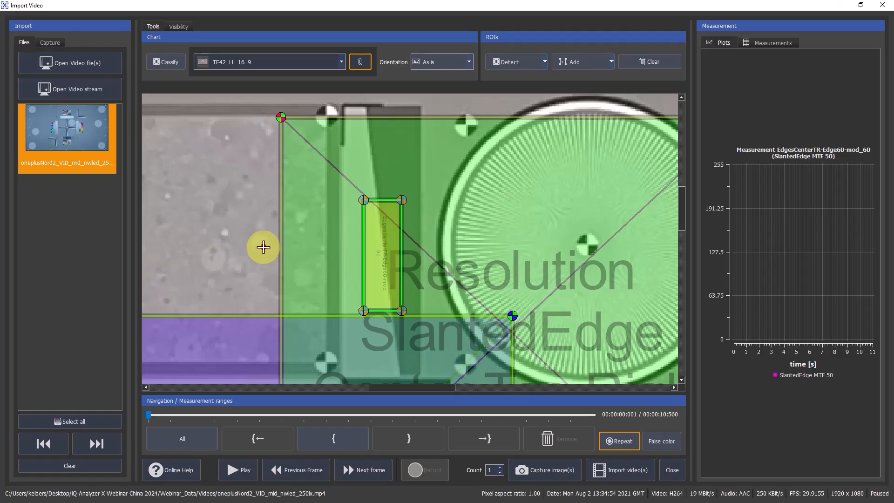
# Enable the L measurement for color patch J1 in the color chart right of the center, and fit the whole image in view
pyautogui.scroll(-4, 263, 246)
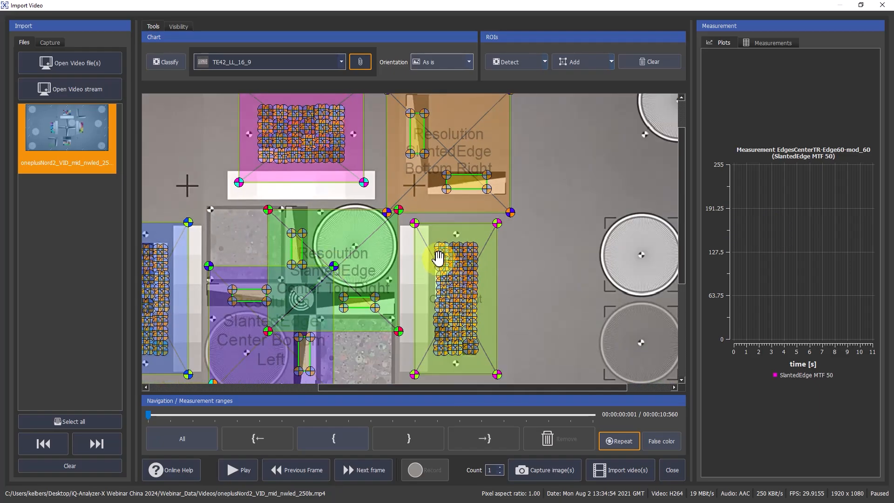
pyautogui.scroll(6, 437, 256)
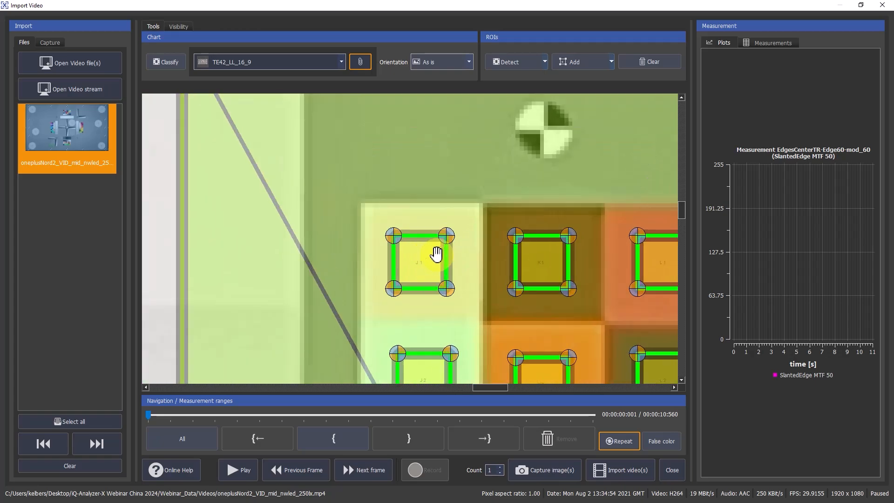
pyautogui.rightClick(418, 268)
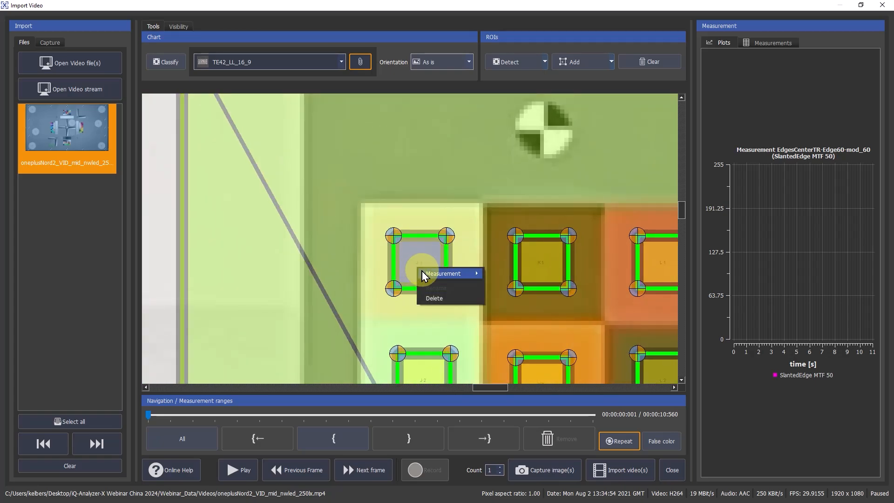
pyautogui.moveTo(423, 275)
pyautogui.click(493, 319)
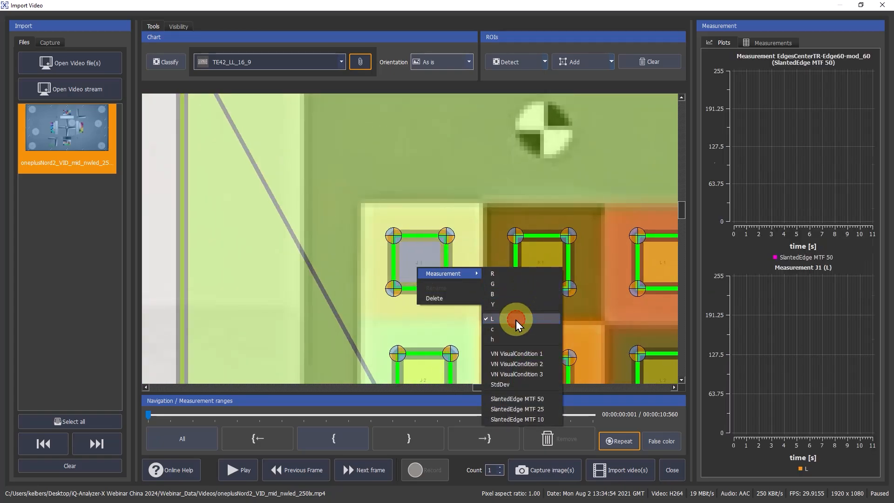
pyautogui.click(222, 388)
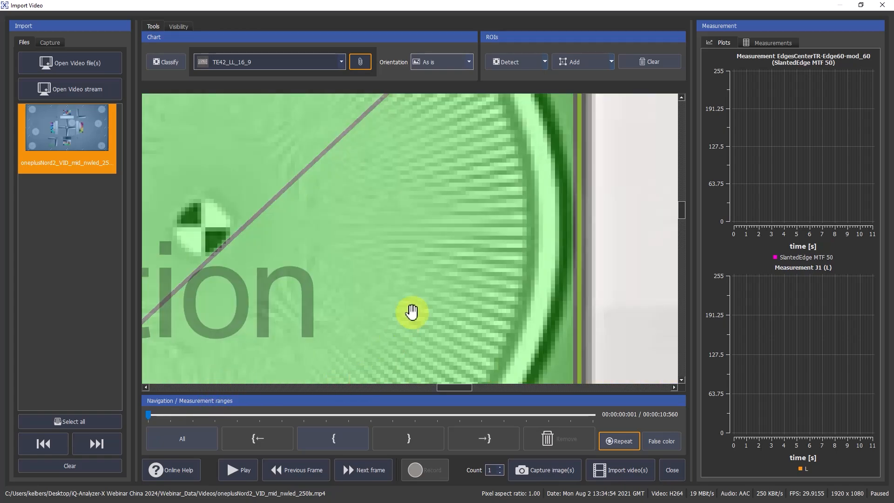
pyautogui.doubleClick(414, 307)
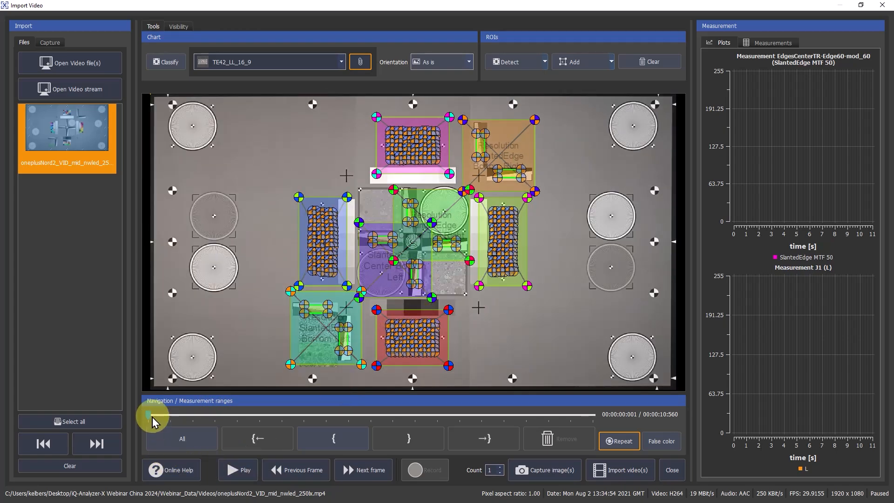
# Define a measurement range in the video from about 4.15 to 4.61 seconds
pyautogui.moveTo(148, 415); pyautogui.dragTo(323, 414)
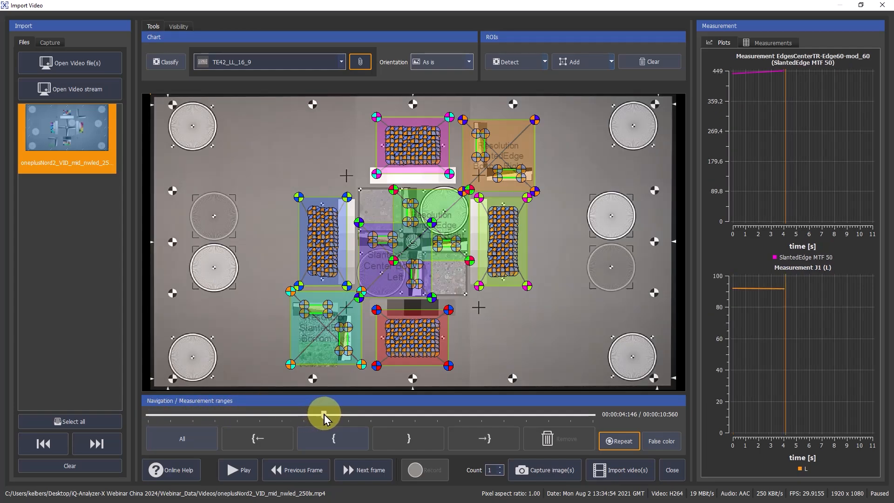
pyautogui.click(328, 439)
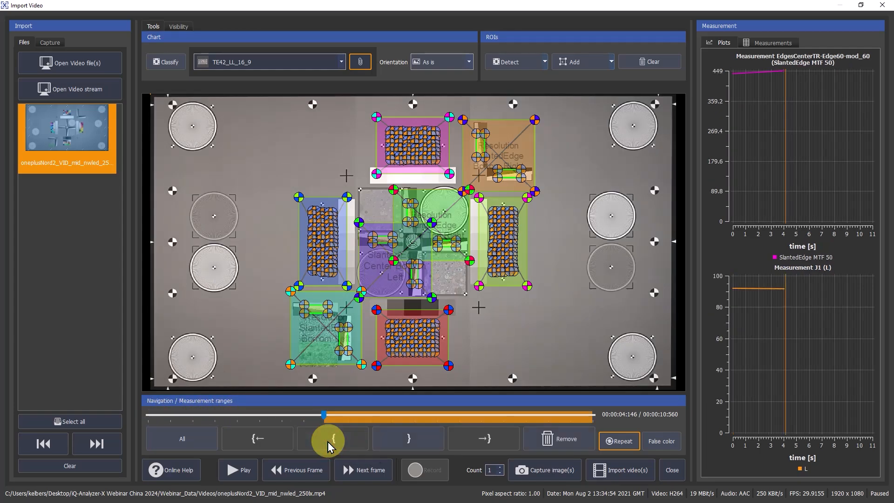
pyautogui.moveTo(324, 414); pyautogui.dragTo(343, 414)
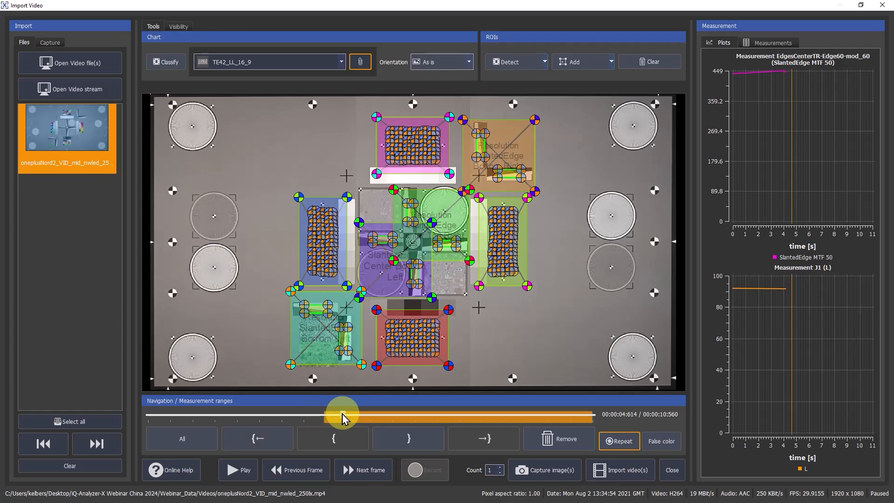
pyautogui.click(406, 438)
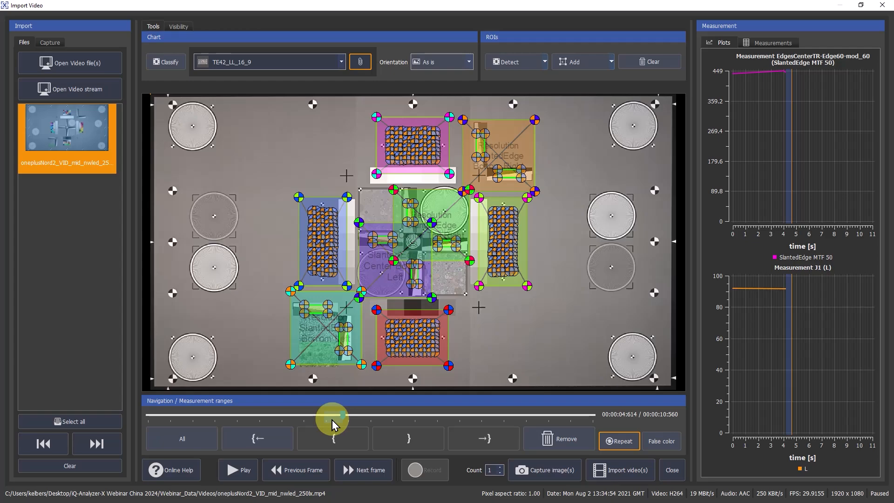
# Import the video with its measurement range and start a new analysis
pyautogui.click(636, 471)
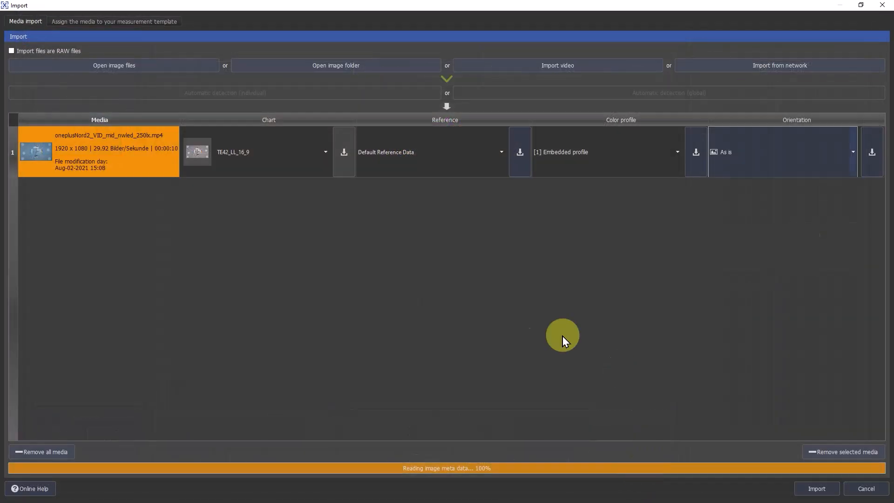
pyautogui.click(822, 488)
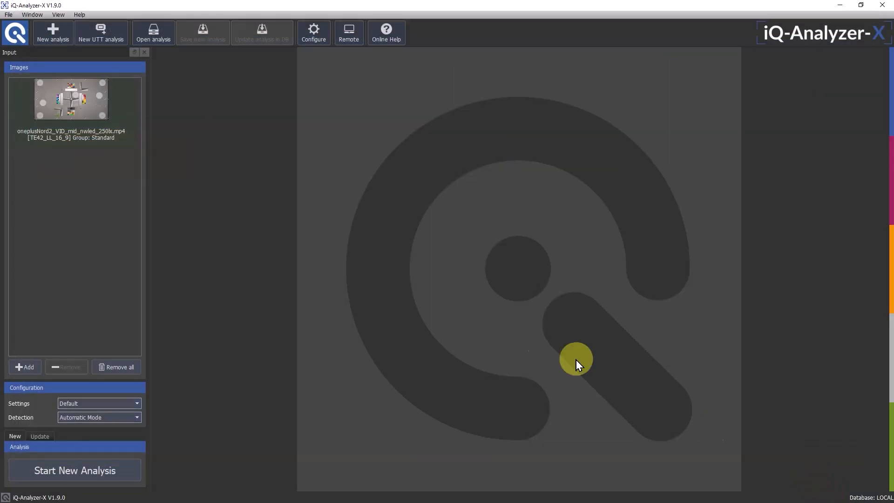
pyautogui.click(80, 469)
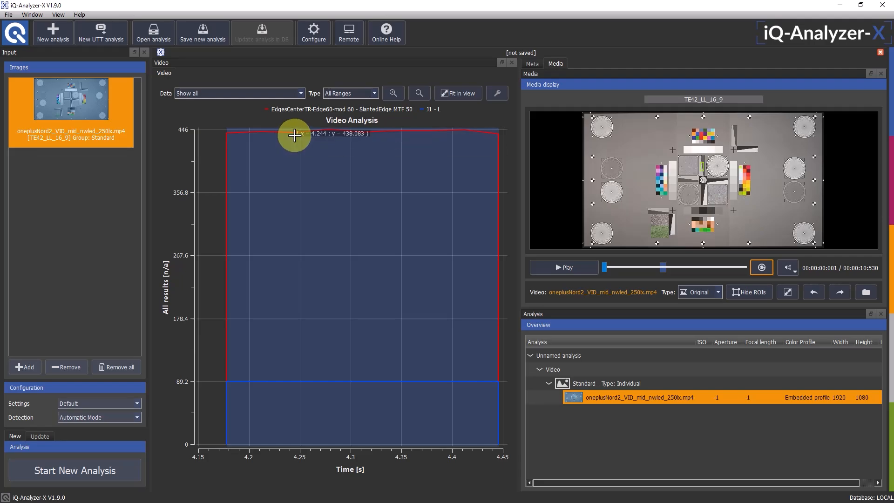
# Display only the slanted-edge MTF 50 curve in the video analysis plot, and switch to the J1 - L curve
pyautogui.click(297, 94)
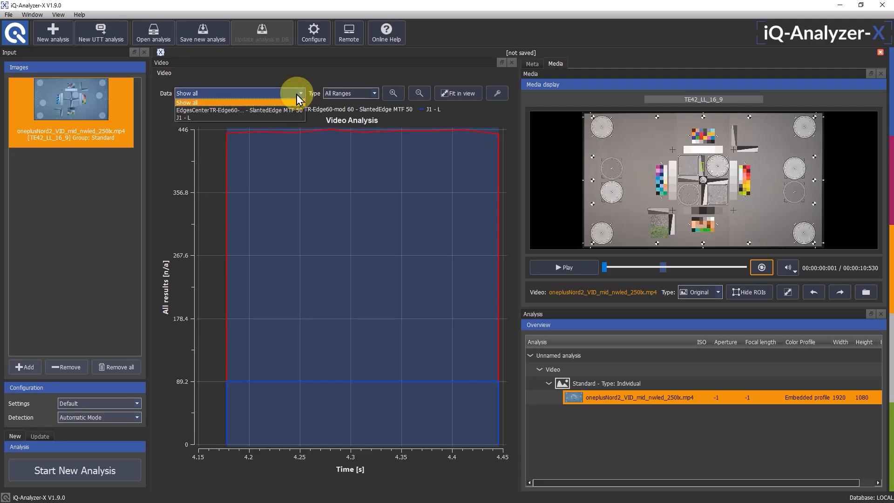
pyautogui.click(281, 110)
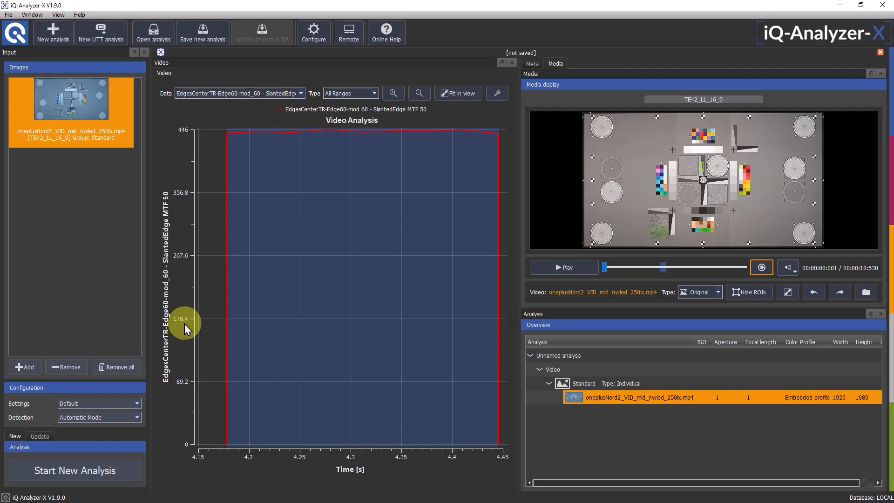
pyautogui.click(300, 93)
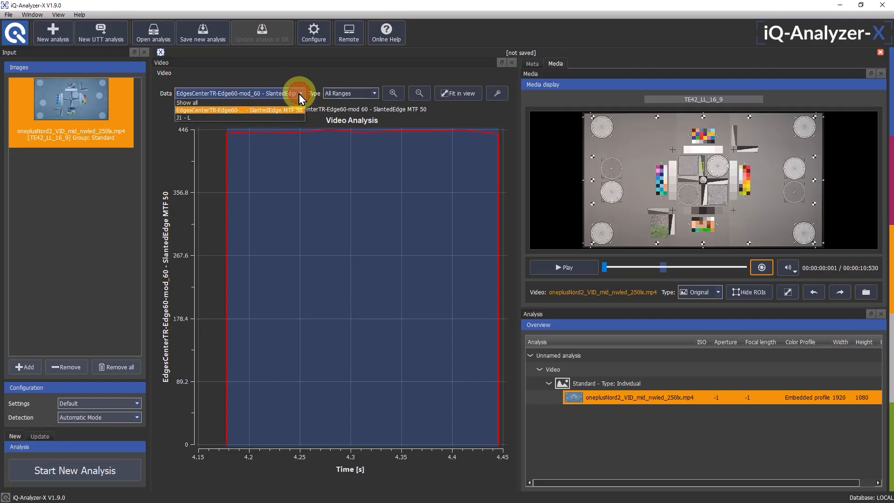
pyautogui.click(274, 117)
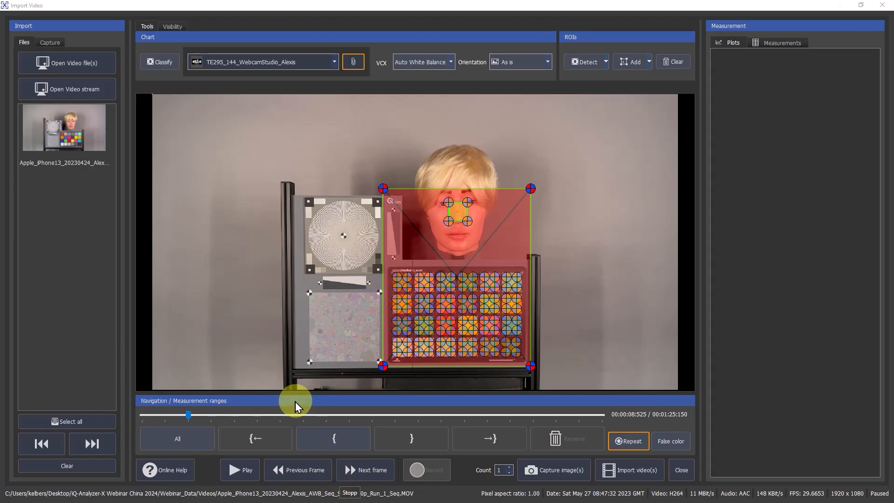
# Classify the chart in the loaded iPhone 13 video and choose Auto White Balance as the VCX mode
pyautogui.click(84, 139)
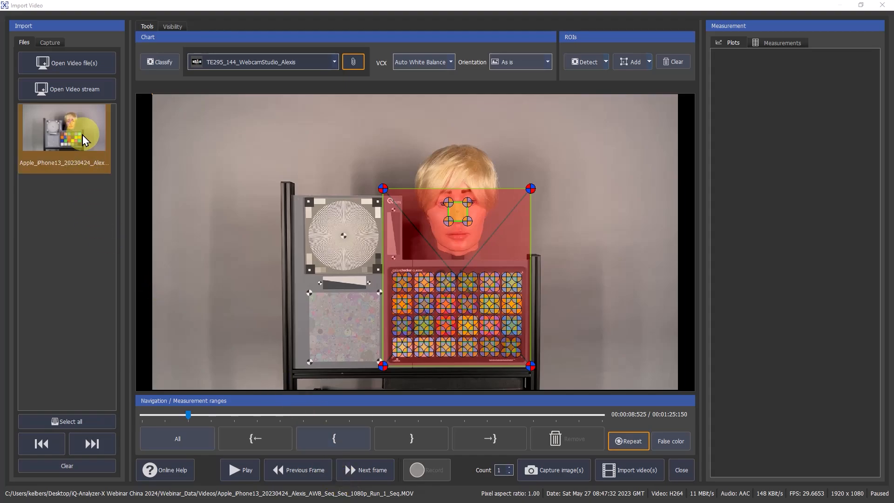
pyautogui.click(172, 68)
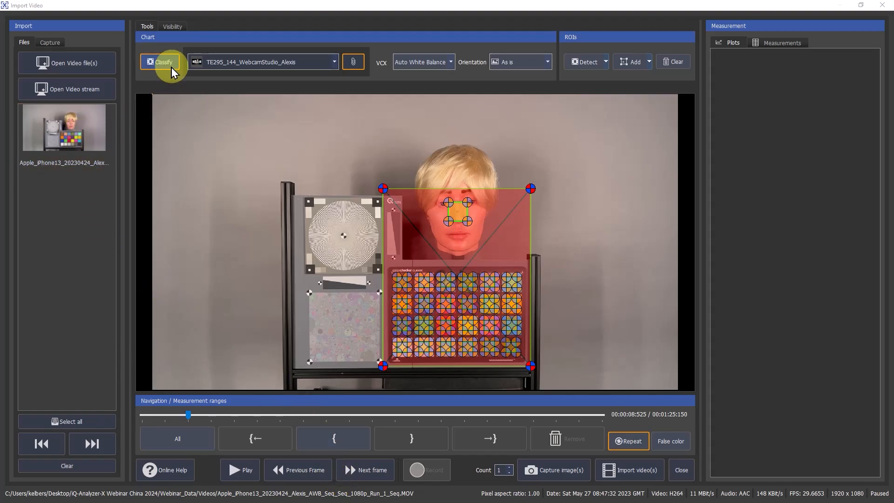
pyautogui.click(451, 64)
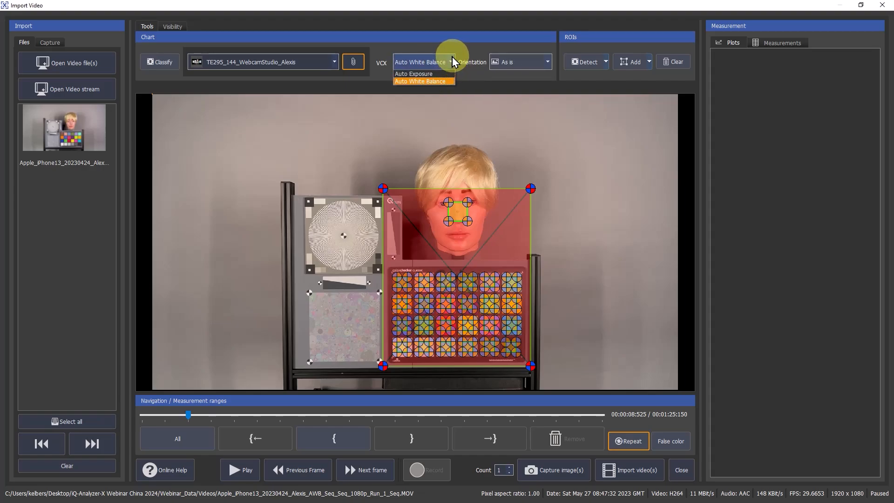
pyautogui.click(447, 81)
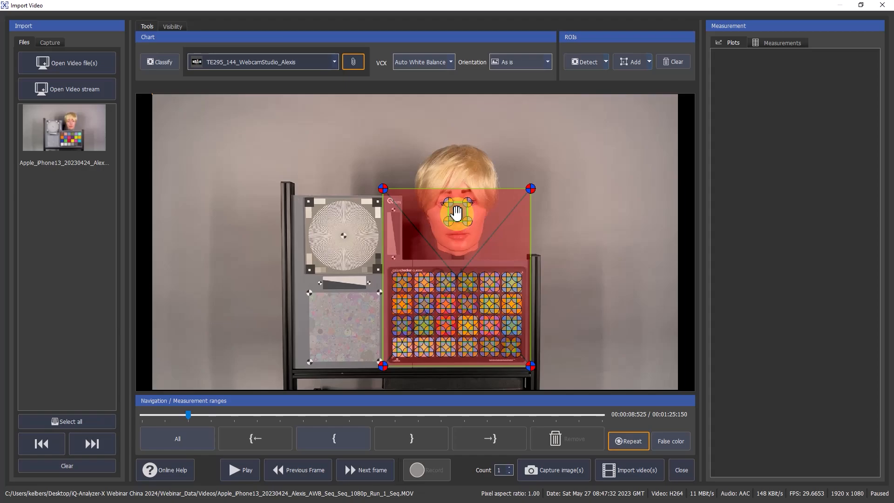
# Enable the L measurement for the region of interest on the mannequin's face
pyautogui.rightClick(456, 213)
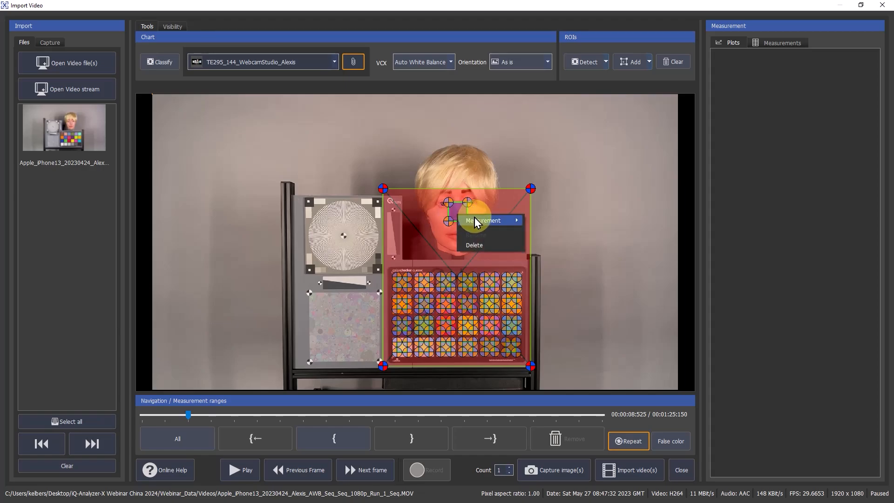
pyautogui.moveTo(476, 223)
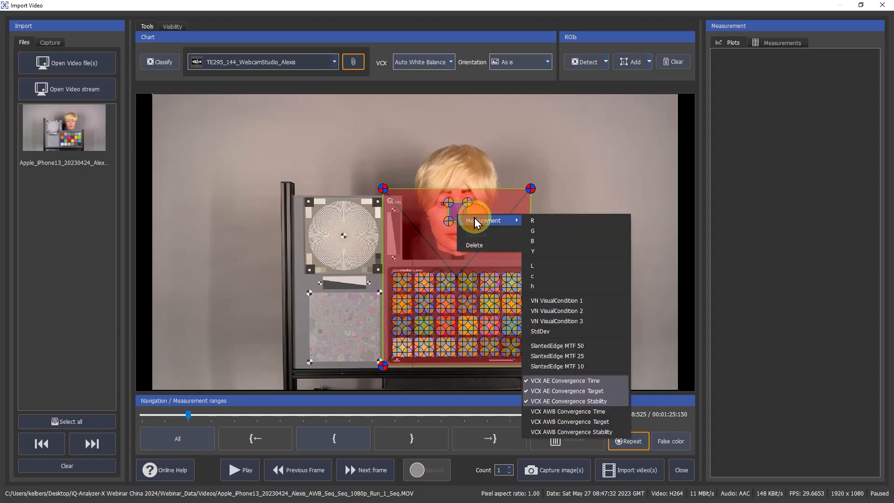
pyautogui.click(558, 267)
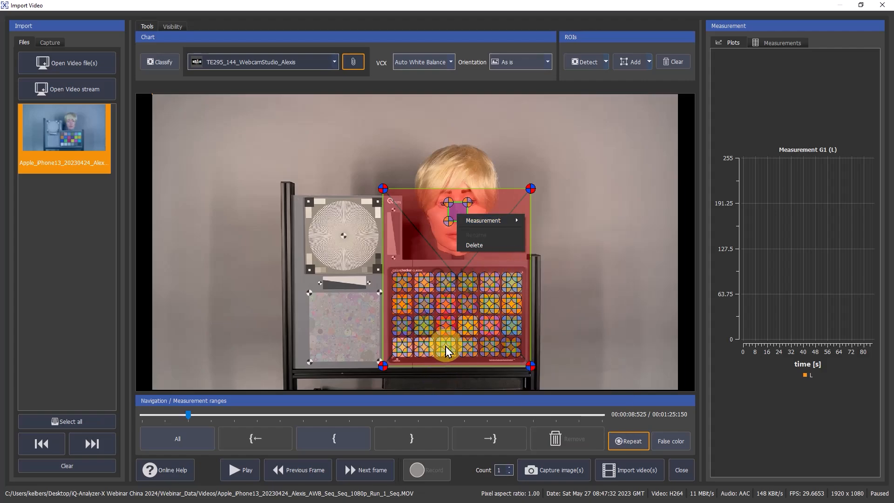
pyautogui.click(446, 213)
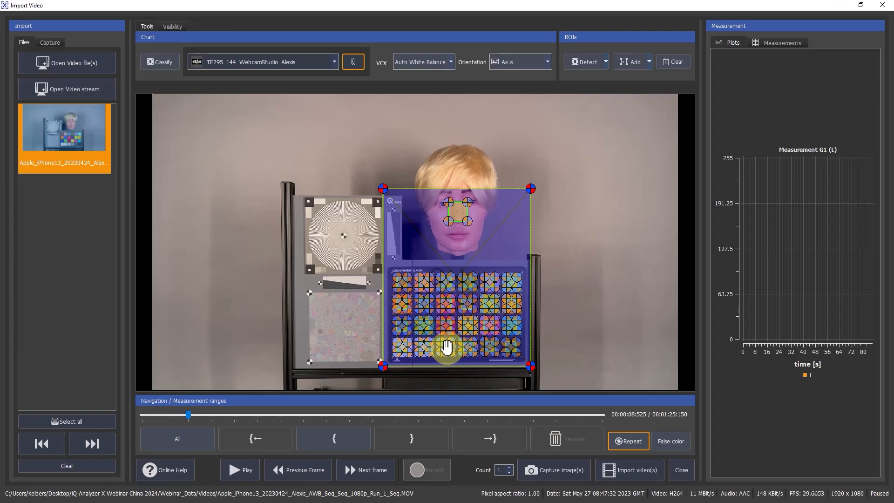
# Enable the c measurement for the third patch in the color chart's lowest row, and scrub the video to about 23 seconds
pyautogui.click(445, 353)
pyautogui.rightClick(448, 355)
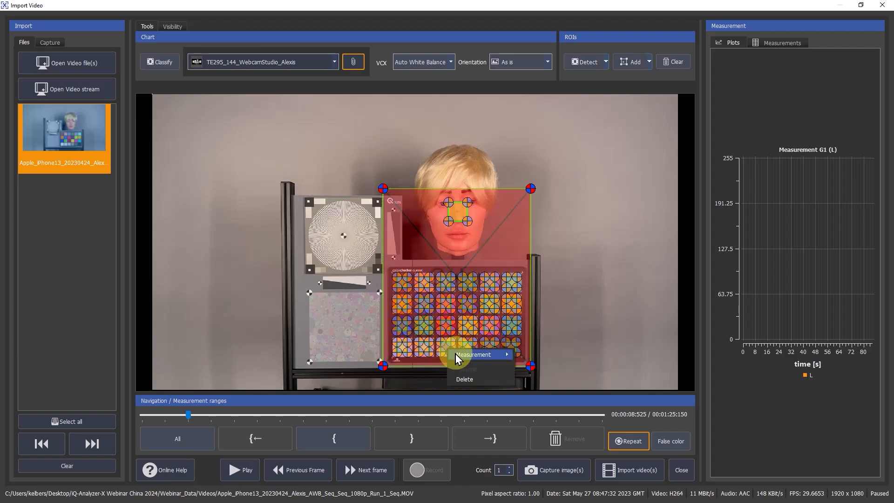
pyautogui.moveTo(453, 355)
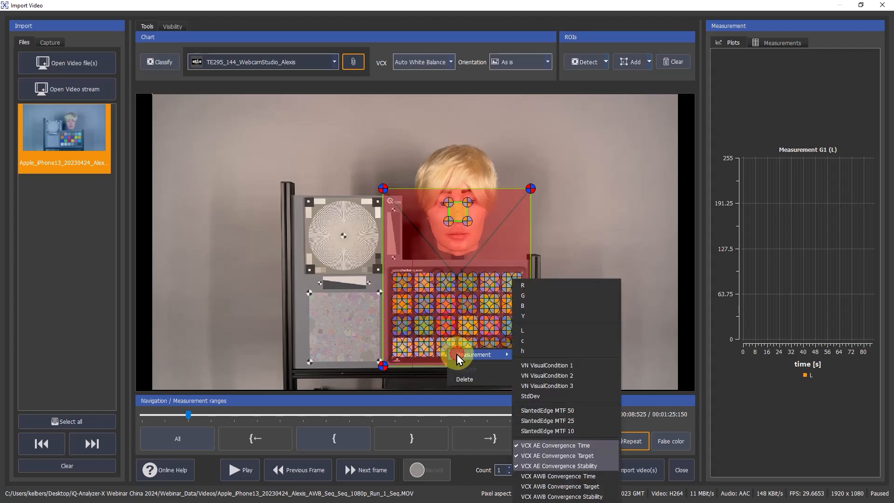
pyautogui.click(549, 341)
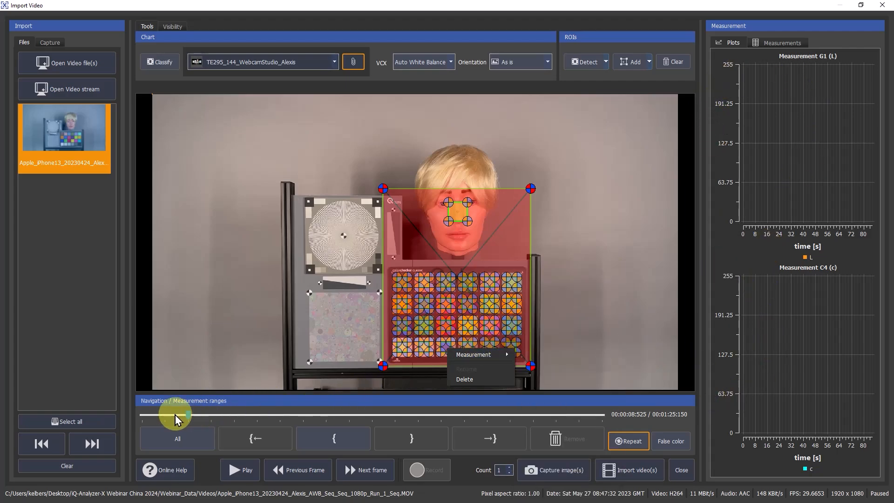
pyautogui.moveTo(188, 414); pyautogui.dragTo(265, 414)
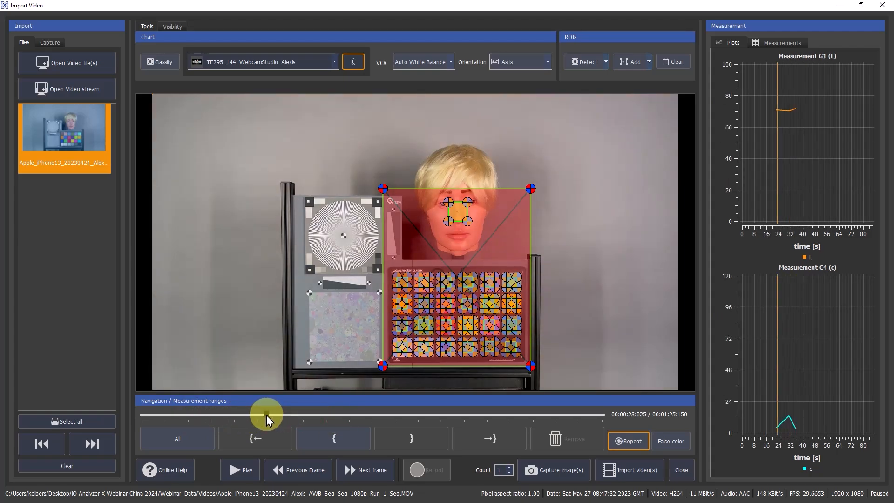
# Import the auto white balance video, run a new analysis on it, and play the analyzed video
pyautogui.click(644, 471)
pyautogui.click(850, 488)
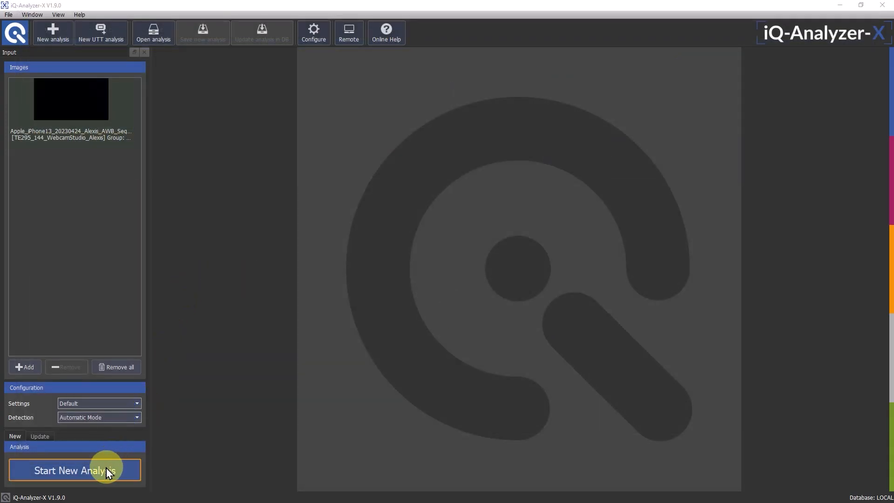
pyautogui.click(107, 468)
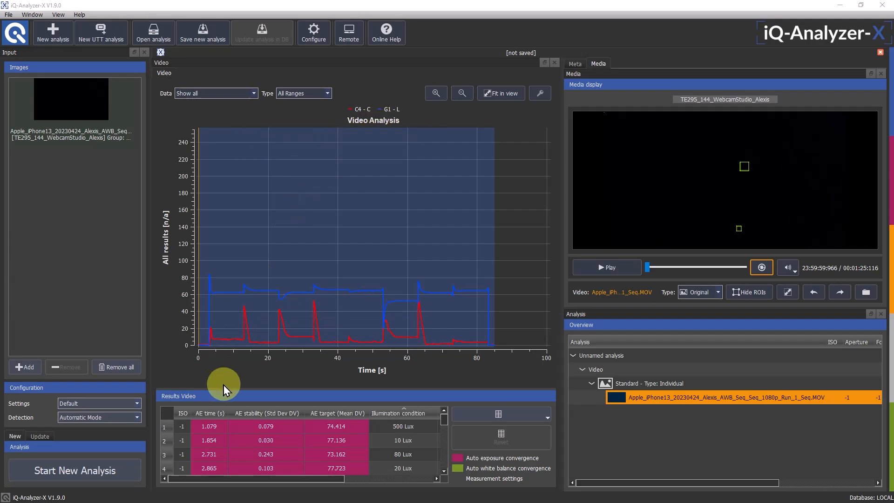
pyautogui.click(599, 268)
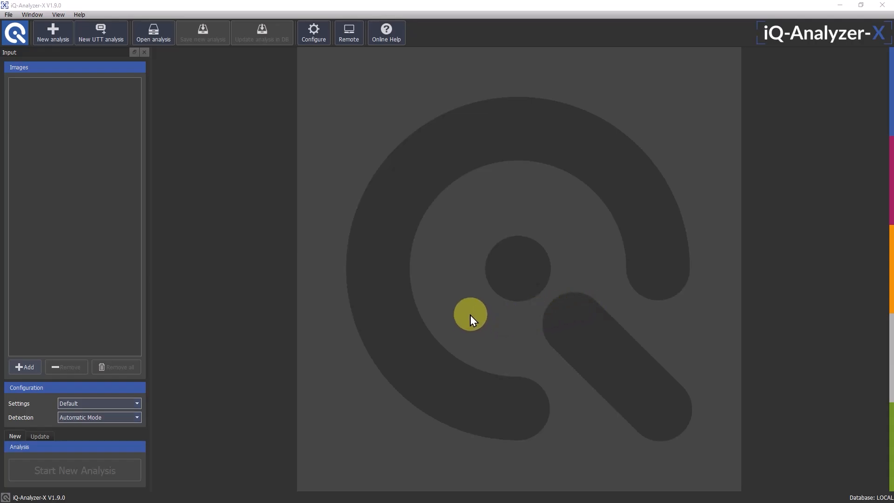
# Add the TE42LL_HF folder on the desktop as an observed hot folder in the automation configuration
pyautogui.click(311, 35)
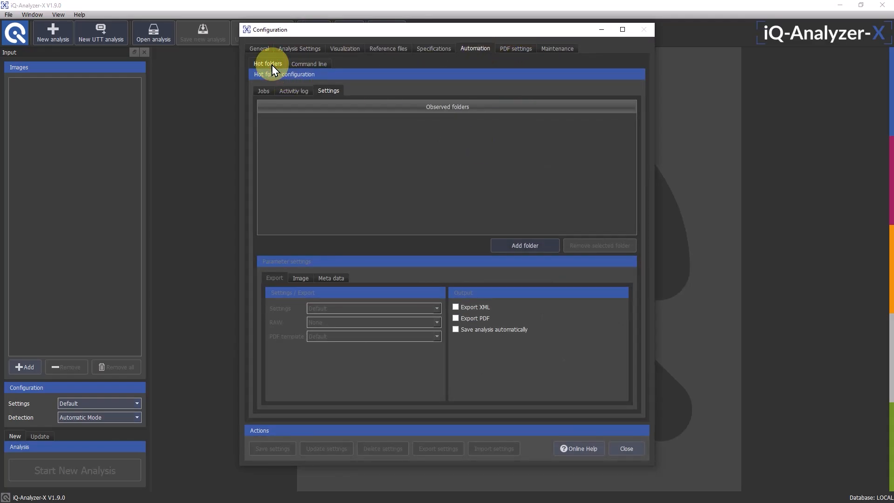
pyautogui.click(540, 247)
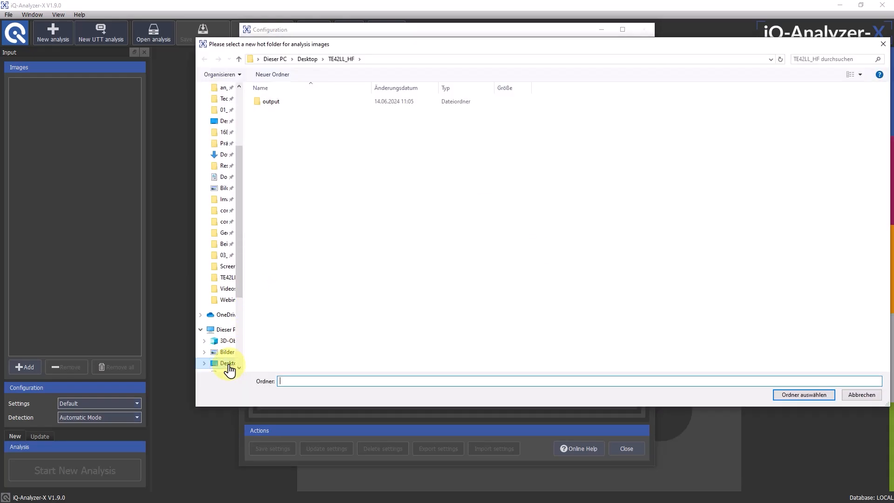
pyautogui.click(232, 366)
pyautogui.click(383, 105)
pyautogui.doubleClick(383, 104)
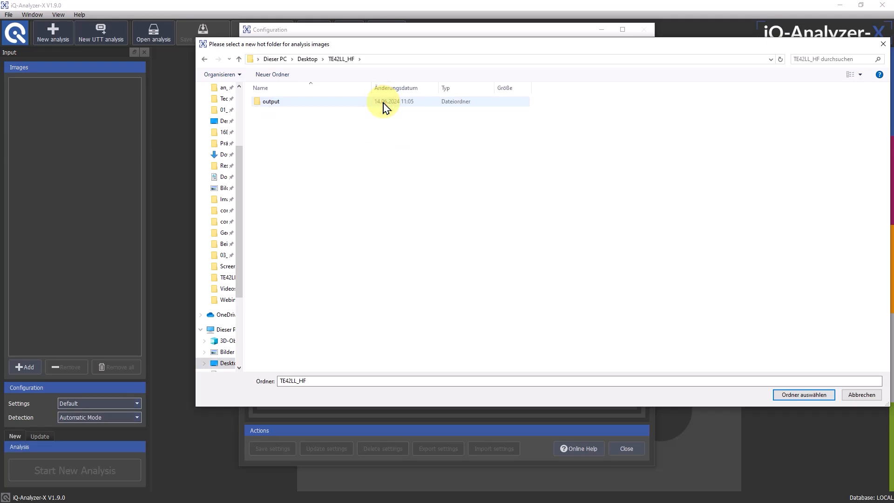
pyautogui.click(809, 394)
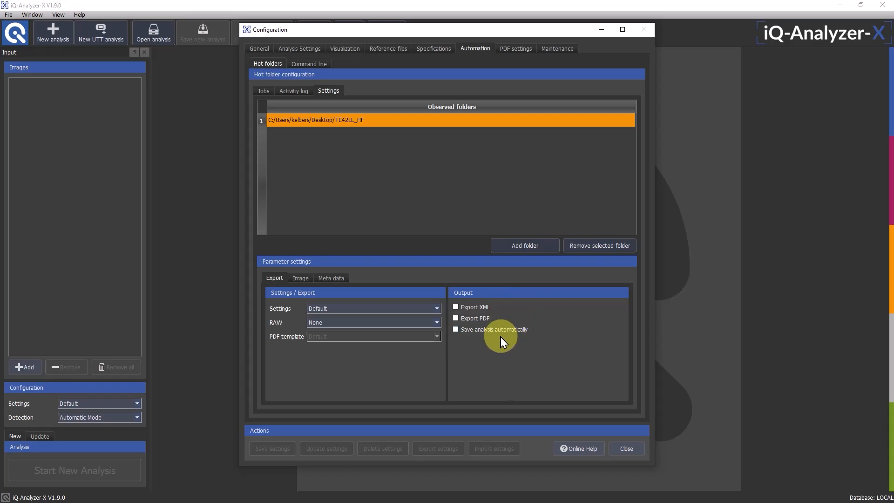
# Enable XML export for the TE42LL_HF hot folder, and review its image and metadata parameters
pyautogui.click(456, 308)
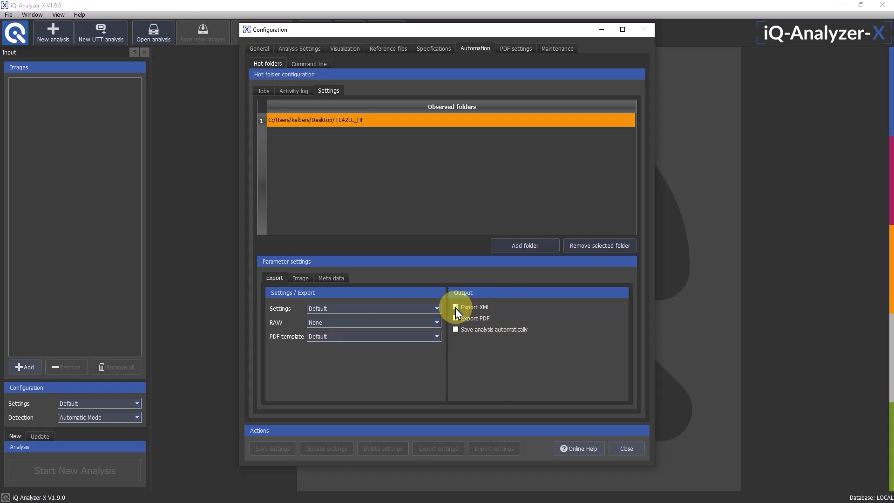
pyautogui.click(298, 278)
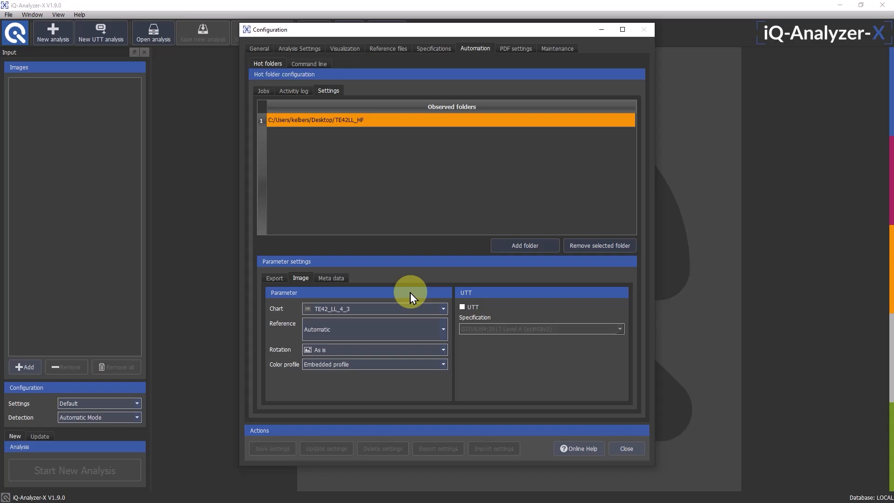
pyautogui.click(340, 278)
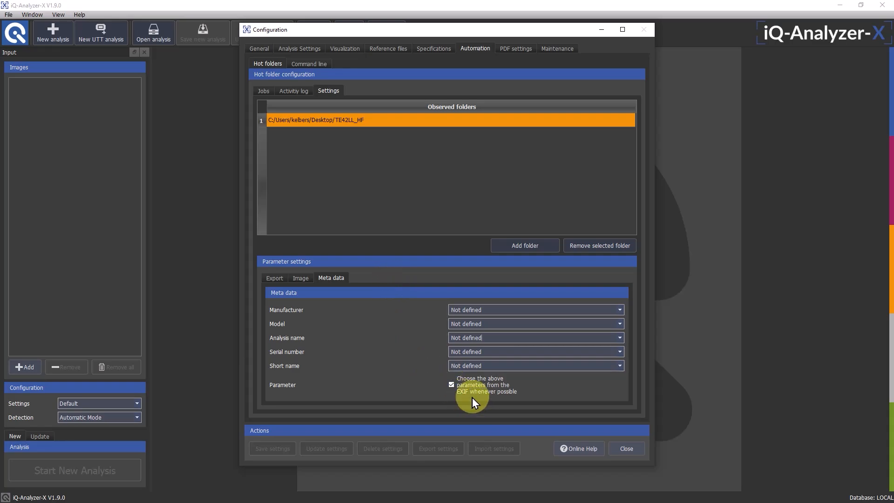
# Activate hot folder observation and move the Sample2_te42LL_Bright_D55_2000lux_01 image from the desktop into the TE42LL_HF folder
pyautogui.click(263, 91)
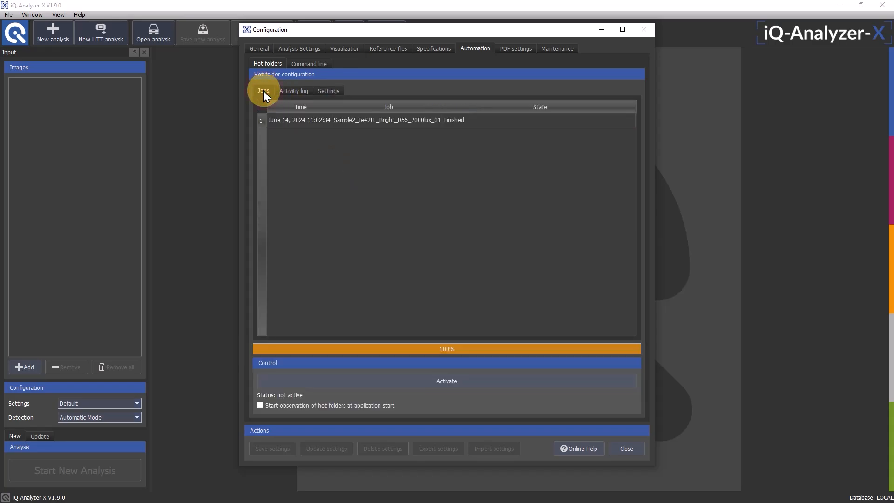
pyautogui.click(467, 380)
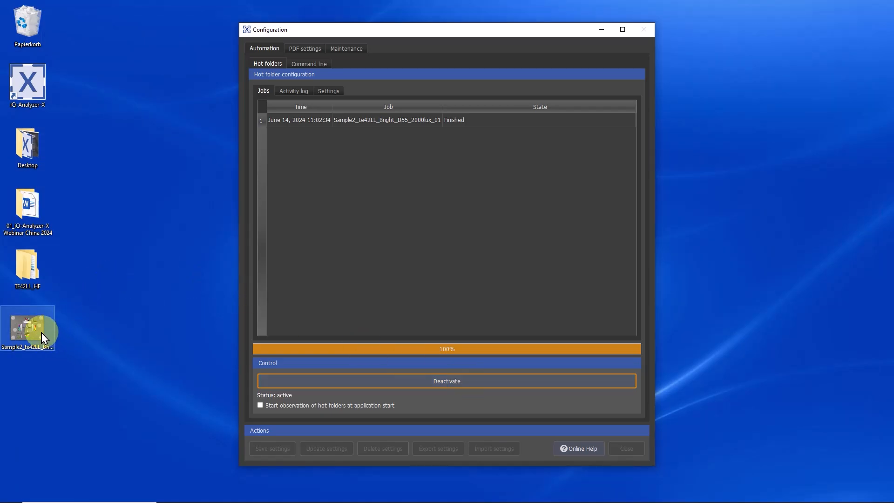
pyautogui.click(29, 332)
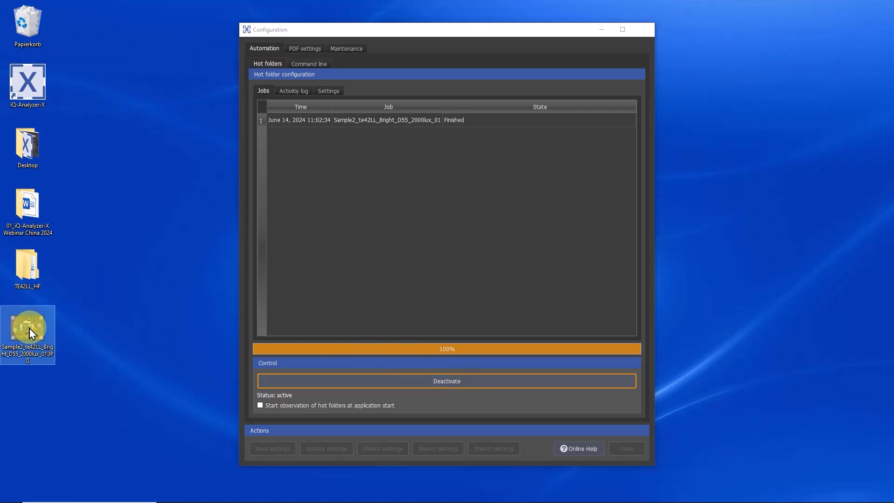
pyautogui.moveTo(30, 326); pyautogui.dragTo(33, 272)
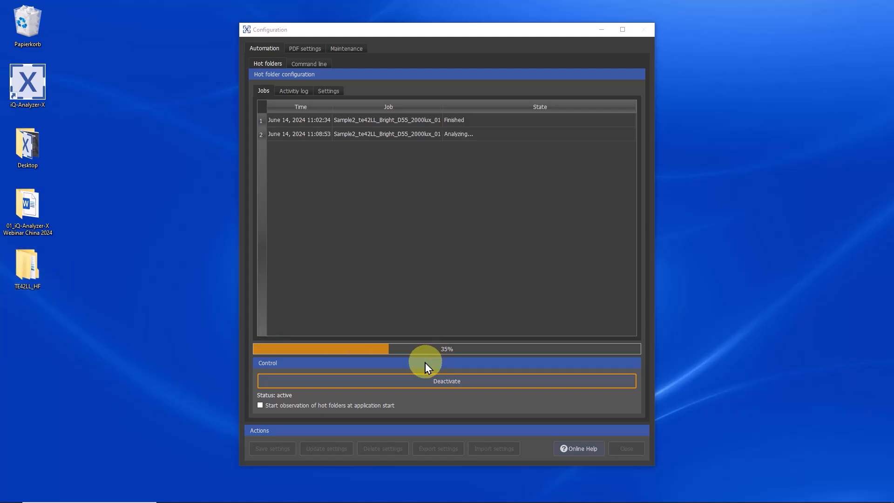
# Examine the JPG, XML and check image files for Sample2_te42LL_Bright_D55_2000lux_01 in the hot folder's output folder
pyautogui.click(24, 270)
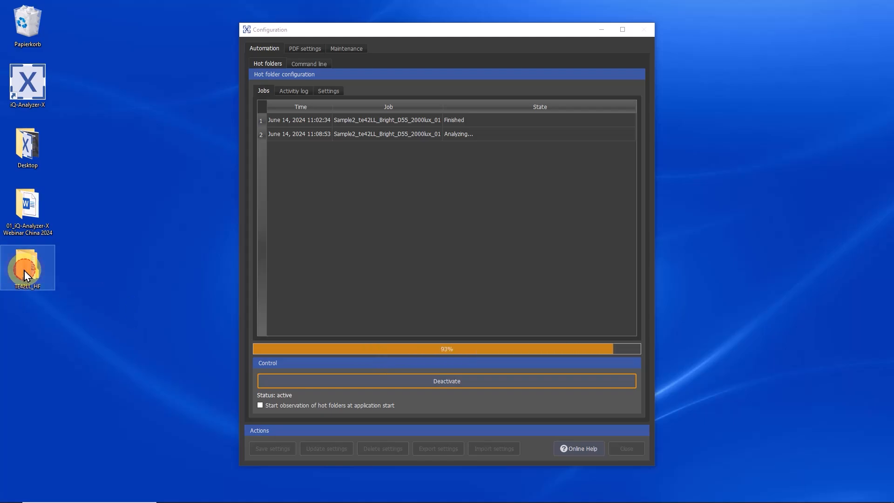
pyautogui.doubleClick(24, 270)
pyautogui.doubleClick(240, 246)
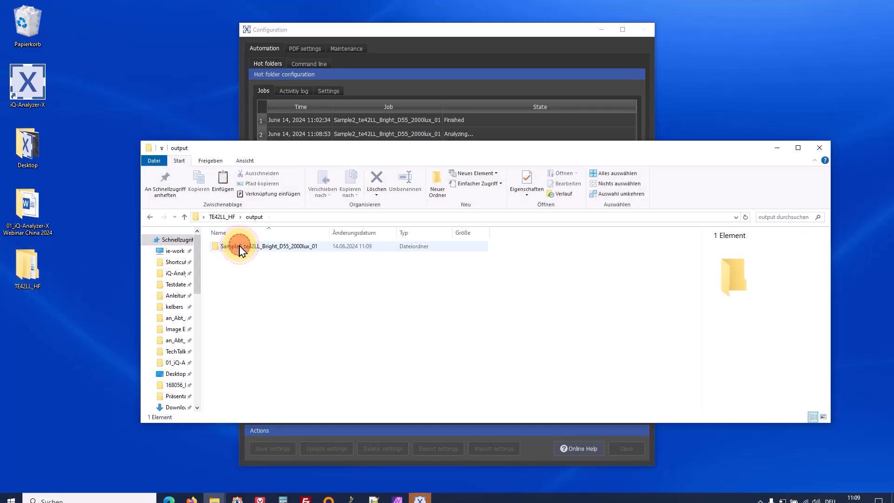
pyautogui.doubleClick(240, 246)
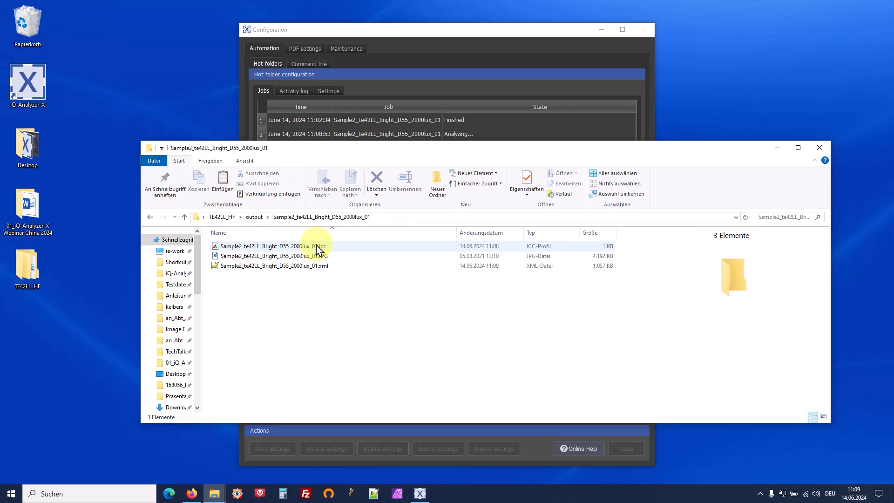
pyautogui.click(284, 262)
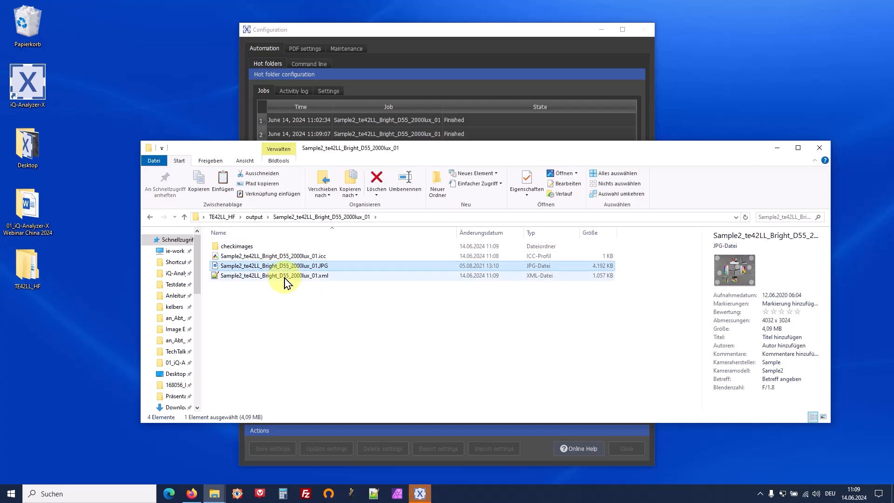
pyautogui.click(284, 278)
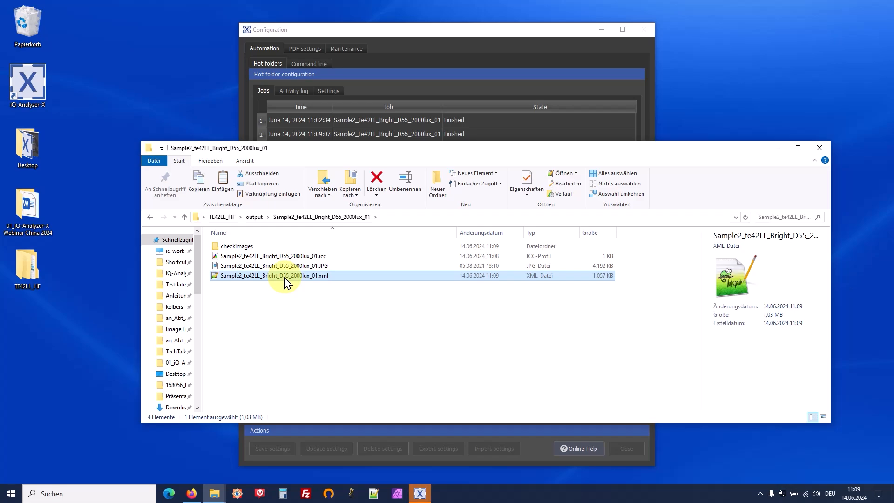
pyautogui.doubleClick(258, 246)
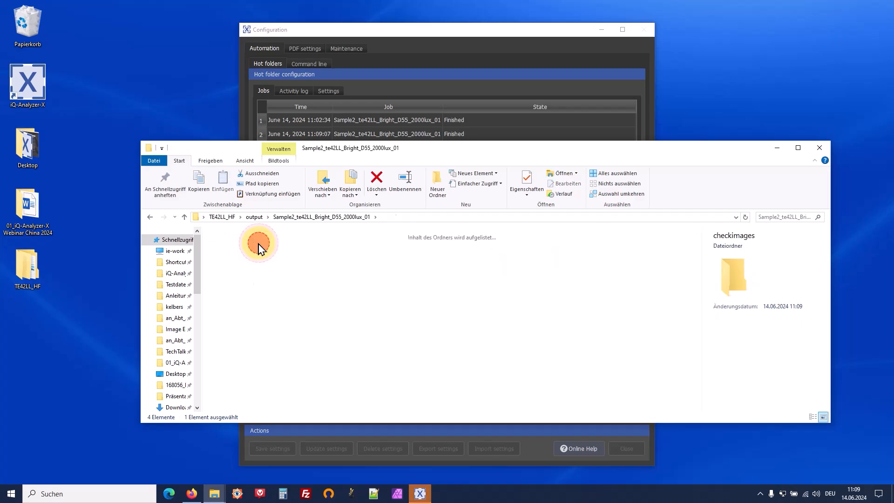
pyautogui.doubleClick(235, 254)
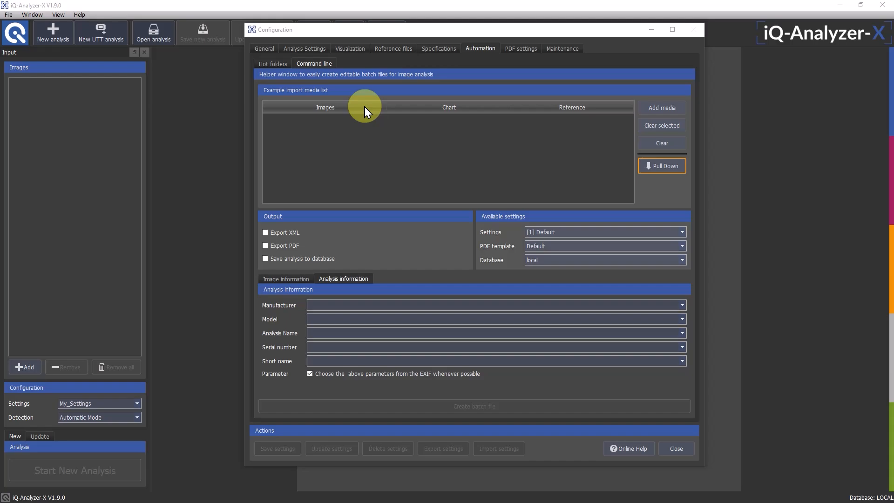
# Add Sample2_te42LL_Bright_D55_2000lux_01.JPG from the Webinar_Data folder to the command line helper's media list
pyautogui.click(650, 107)
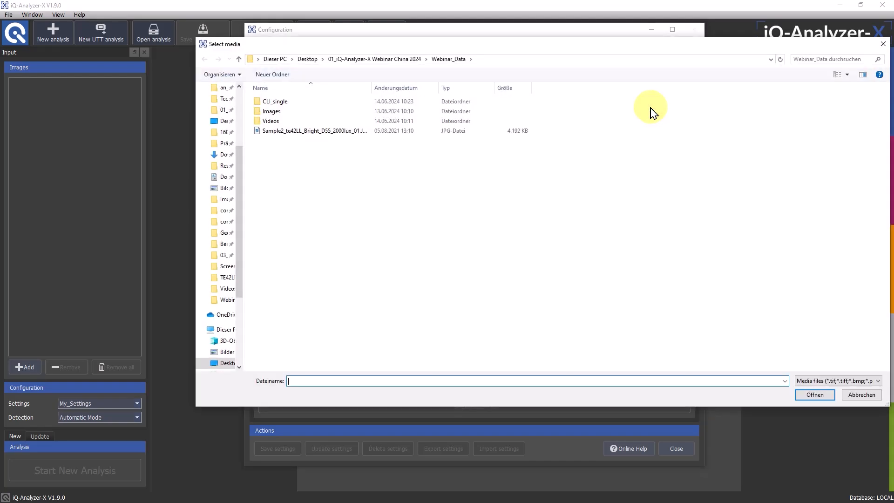
pyautogui.click(297, 131)
pyautogui.doubleClick(298, 132)
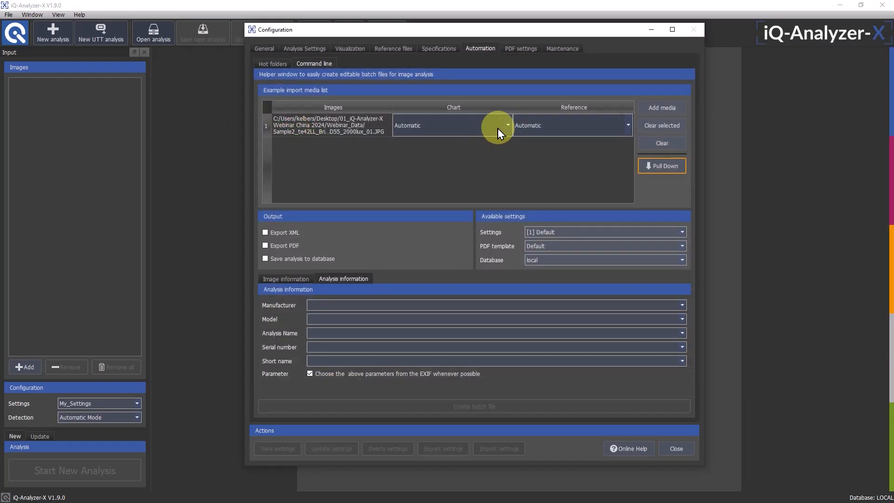
# Assign the TE42_LL_4_3 chart to the sample image in the command line media list
pyautogui.click(499, 127)
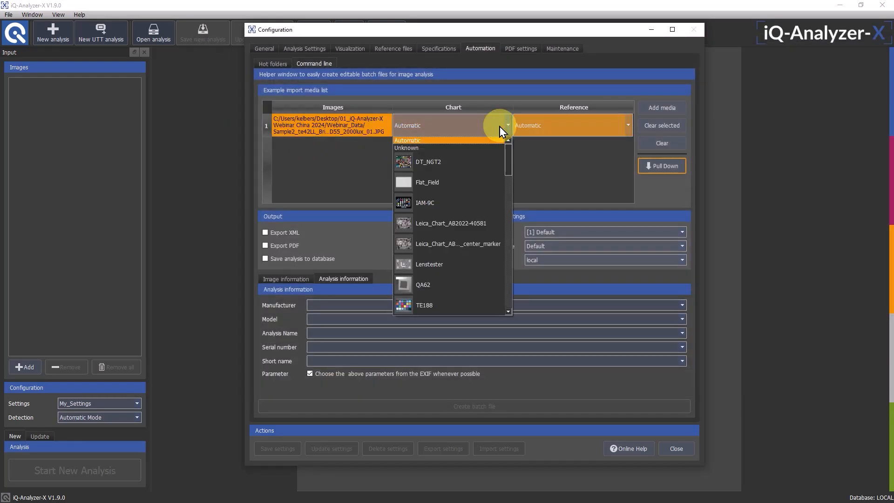
pyautogui.moveTo(509, 150); pyautogui.dragTo(509, 152)
pyautogui.moveTo(509, 166); pyautogui.dragTo(508, 275)
pyautogui.click(488, 269)
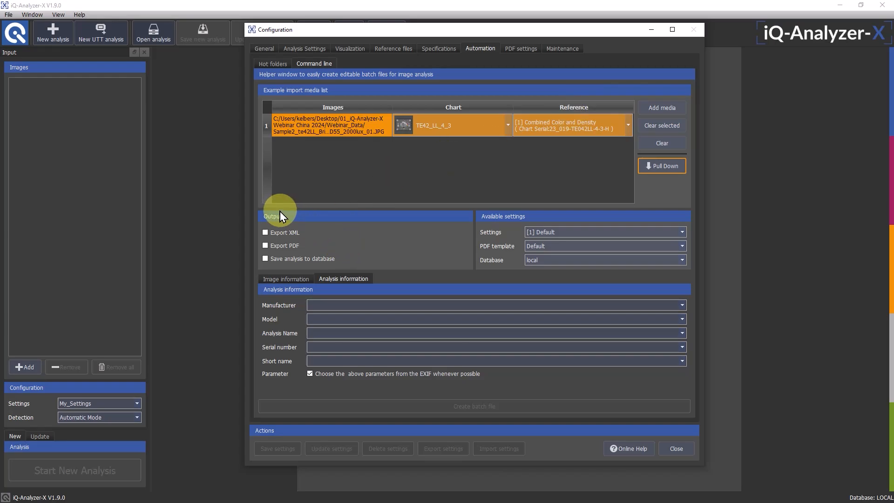
# Enable XML export for the batch output and select the My_Settings analysis settings
pyautogui.click(265, 233)
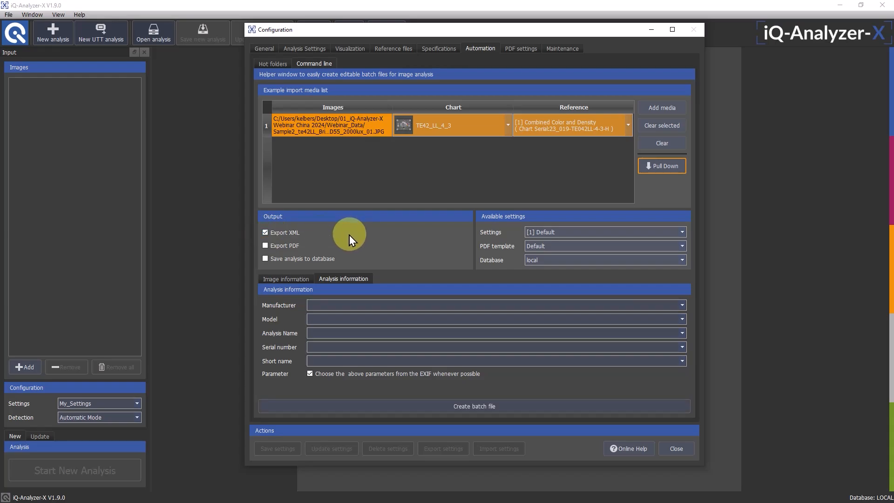
pyautogui.click(551, 235)
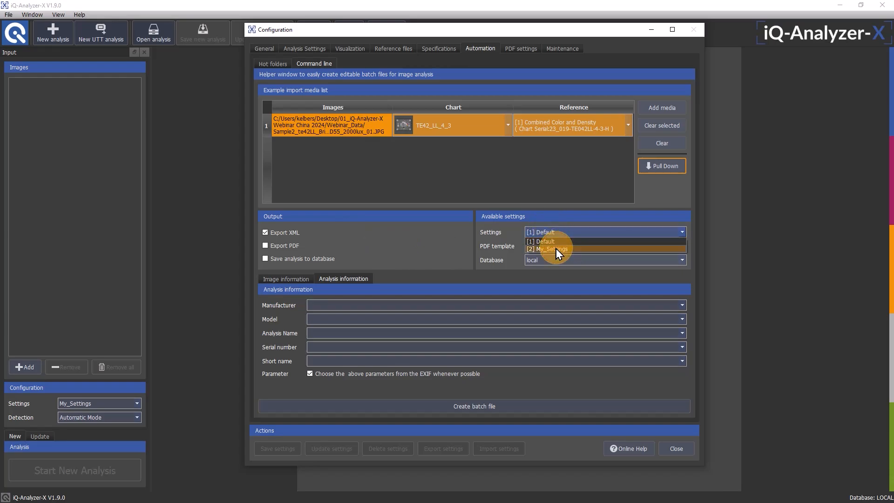
pyautogui.click(555, 247)
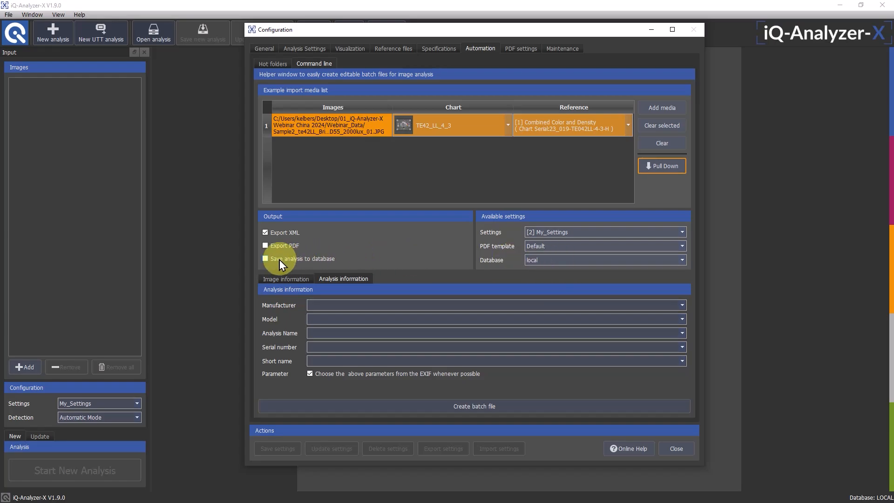
# Fill in the analysis information with manufacturer OEM01, model Camera01 and analysis name TE42LL_2000lx
pyautogui.click(343, 305)
pyautogui.write('OE')
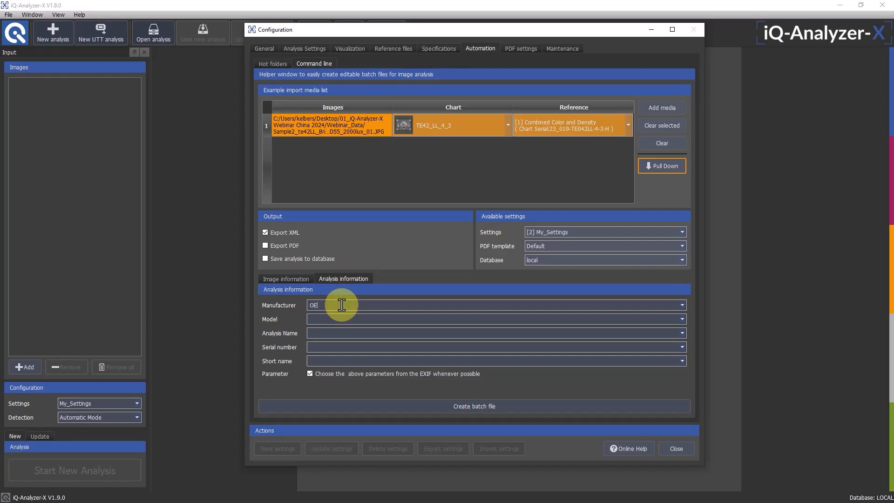
pyautogui.write('M01')
pyautogui.click(340, 319)
pyautogui.write('Came')
pyautogui.click(351, 332)
pyautogui.write('TE42LL_2000lx')
# Create the batch file in the Webinar_Data folder under the name Webinar and acknowledge its creation
pyautogui.click(458, 406)
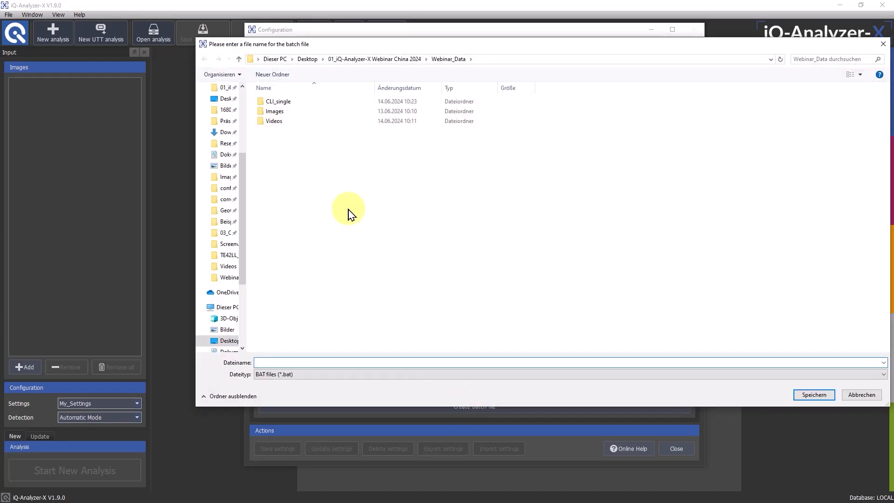
pyautogui.click(334, 361)
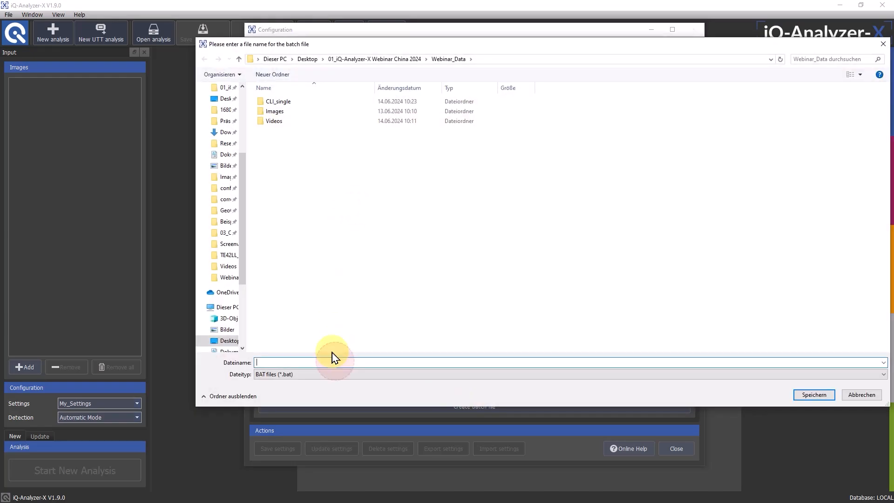
pyautogui.write('Webinra')
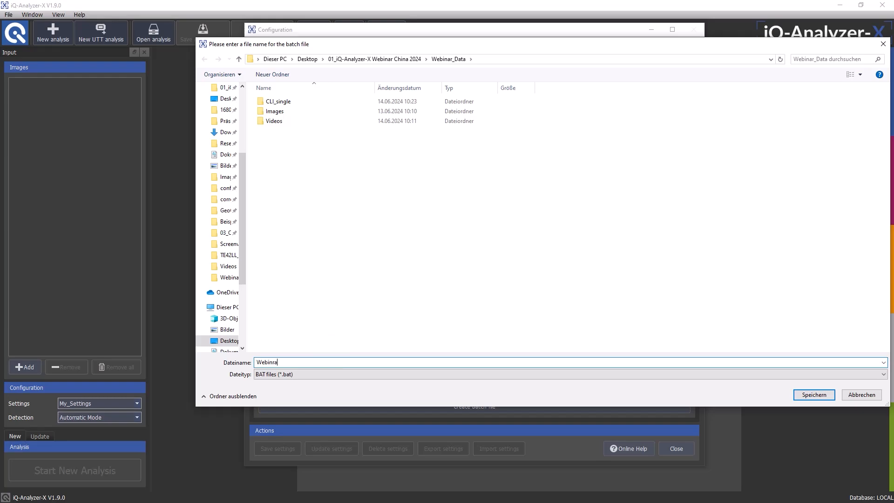
pyautogui.press('BackSpace')
pyautogui.press('BackSpace')
pyautogui.write('ar')
pyautogui.press('Return')
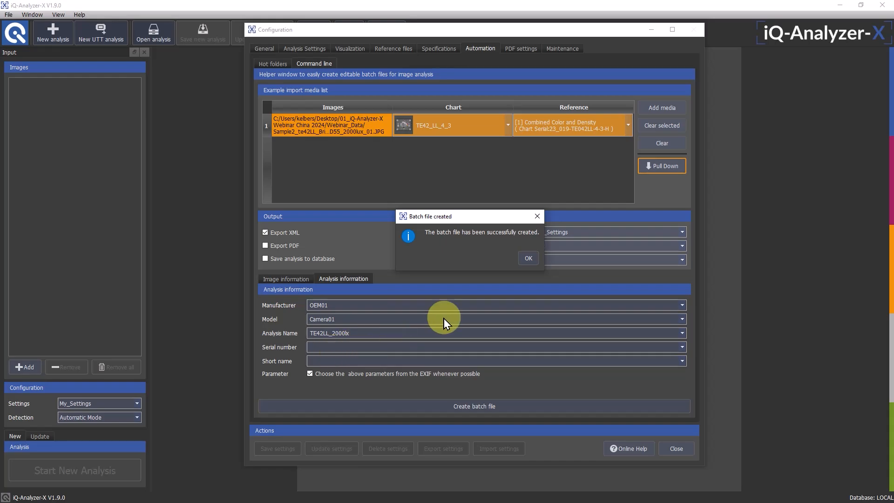
pyautogui.click(529, 258)
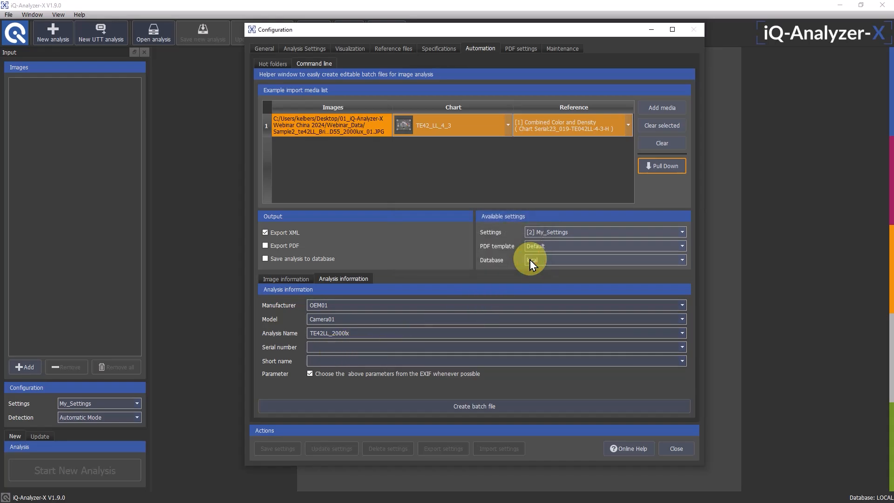
# Switch to the Webinar_Data folder in File Explorer, examine the command in Webinar.bat with Notepad++, and close the editor
pyautogui.click(328, 474)
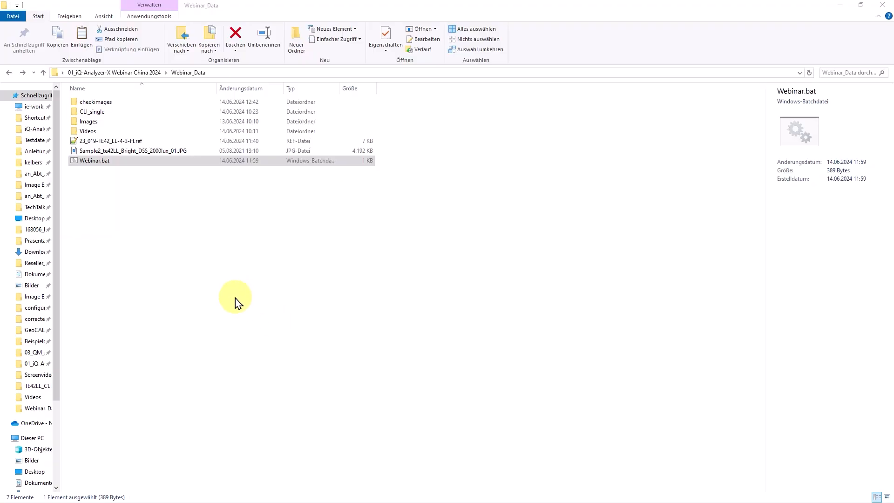
pyautogui.click(99, 162)
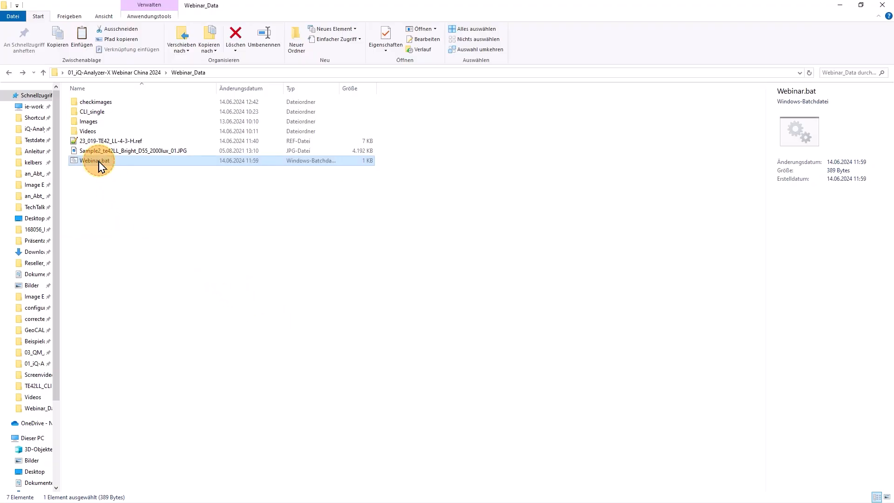
pyautogui.rightClick(130, 166)
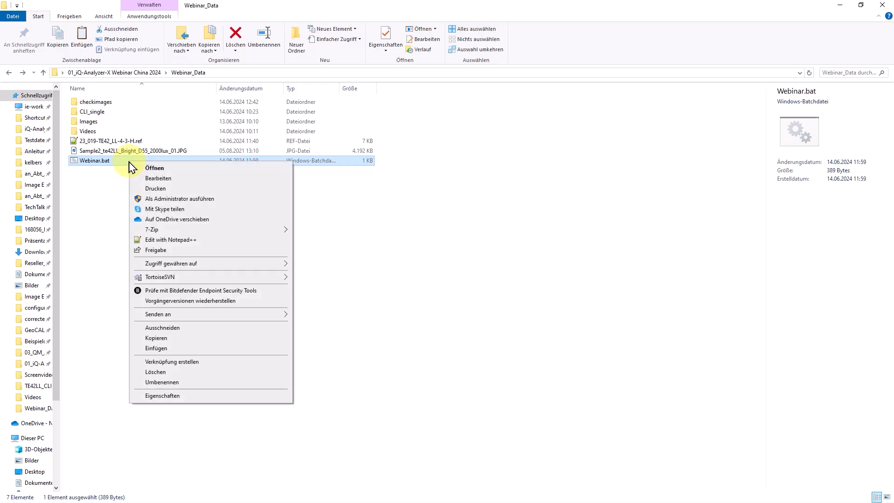
pyautogui.click(155, 240)
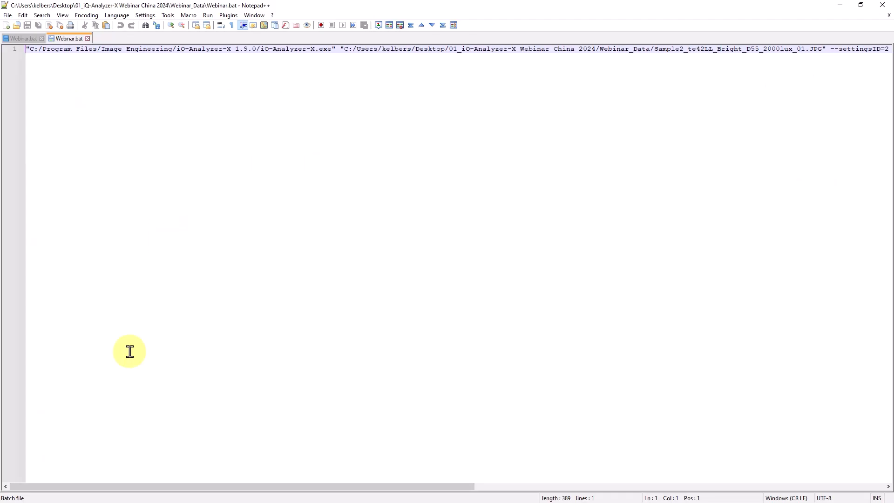
pyautogui.moveTo(90, 485)
pyautogui.mouseDown()
pyautogui.moveTo(498, 484)
pyautogui.moveTo(88, 484)
pyautogui.mouseUp()
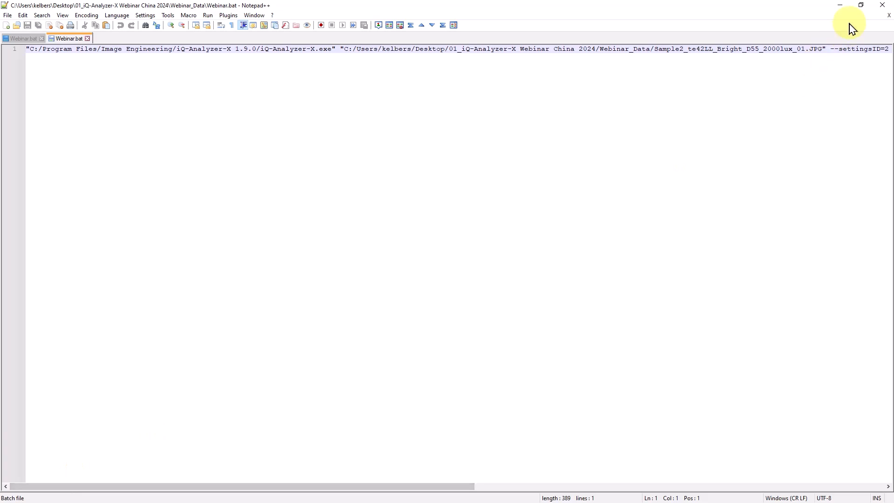
pyautogui.click(881, 6)
# Run Webinar.bat from the Webinar_Data folder and move its window aside
pyautogui.click(275, 259)
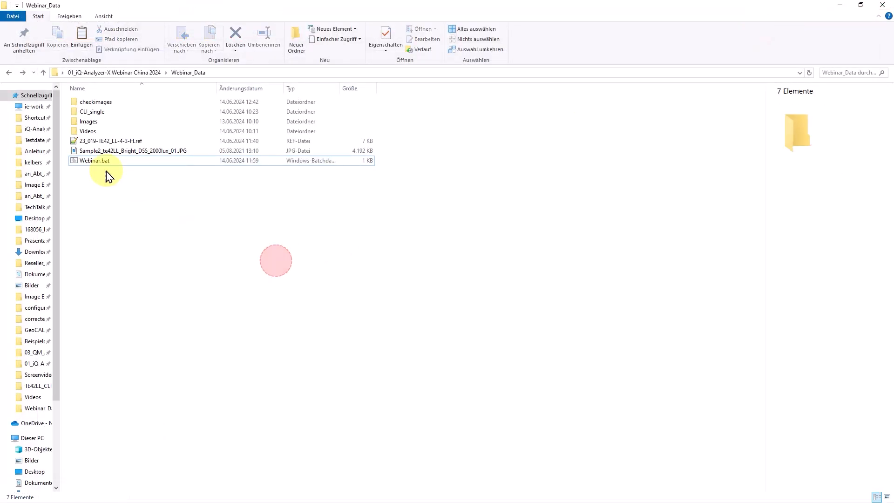
pyautogui.doubleClick(76, 161)
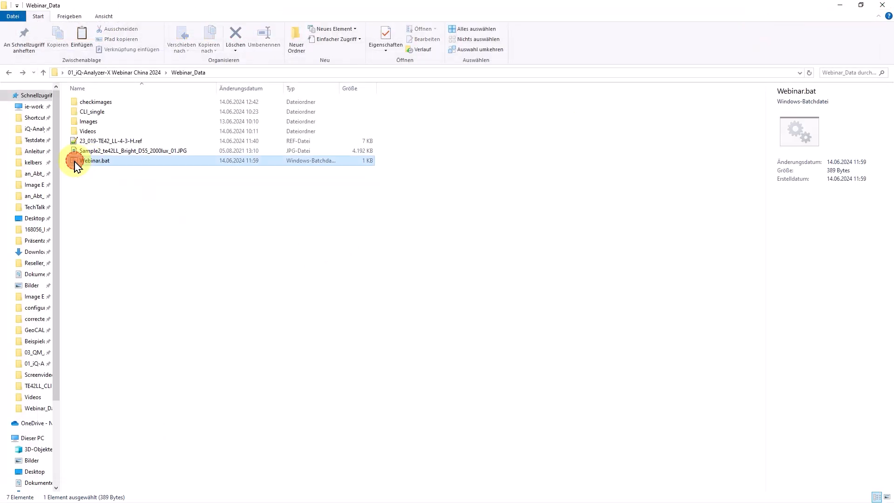
pyautogui.moveTo(283, 30); pyautogui.dragTo(613, 40)
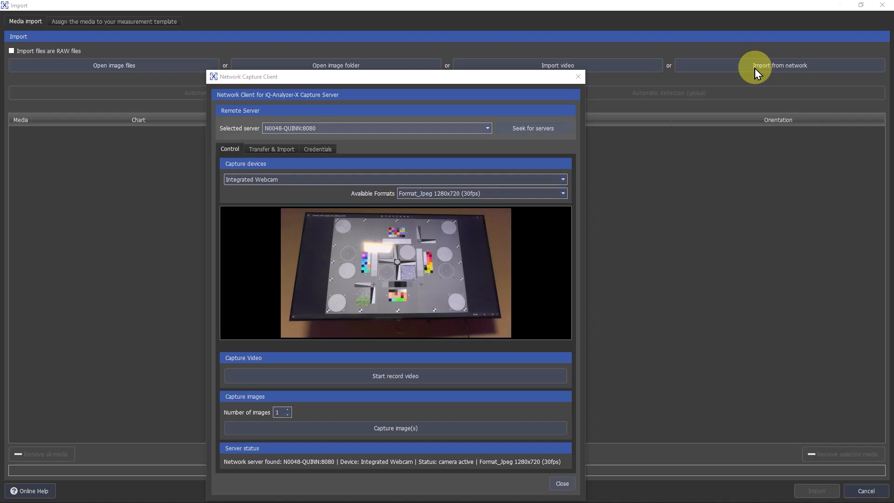
# Record a short video of the test chart with the Integrated Webcam through the Network Capture Client
pyautogui.moveTo(450, 80); pyautogui.dragTo(429, 49)
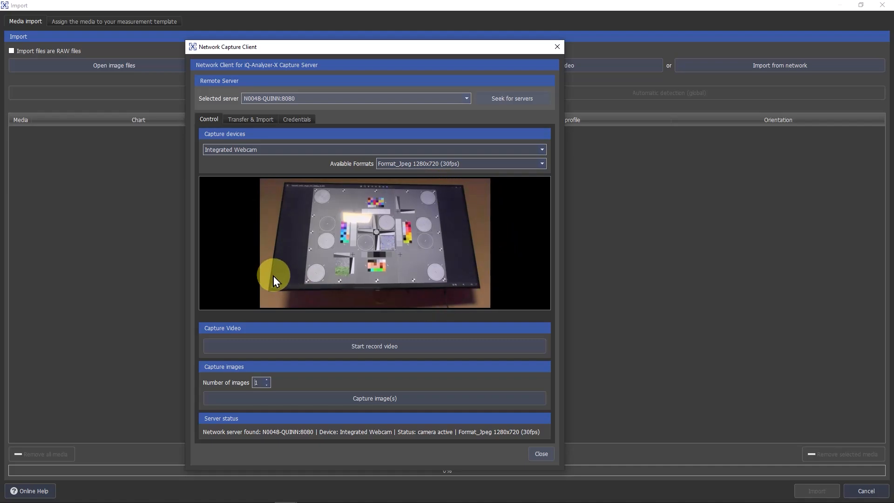
pyautogui.click(372, 347)
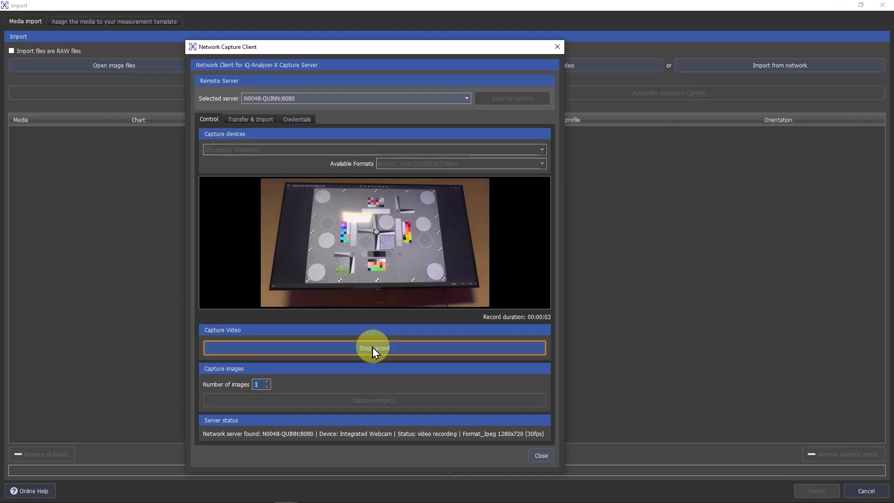
pyautogui.click(372, 347)
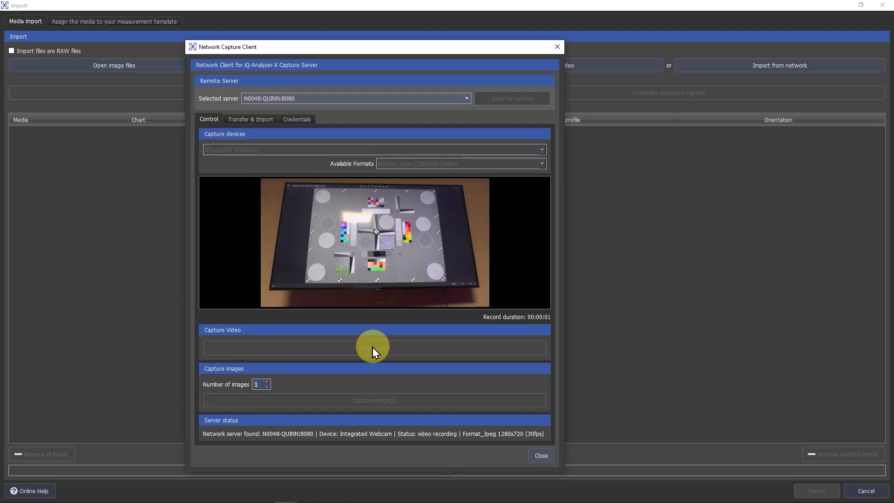